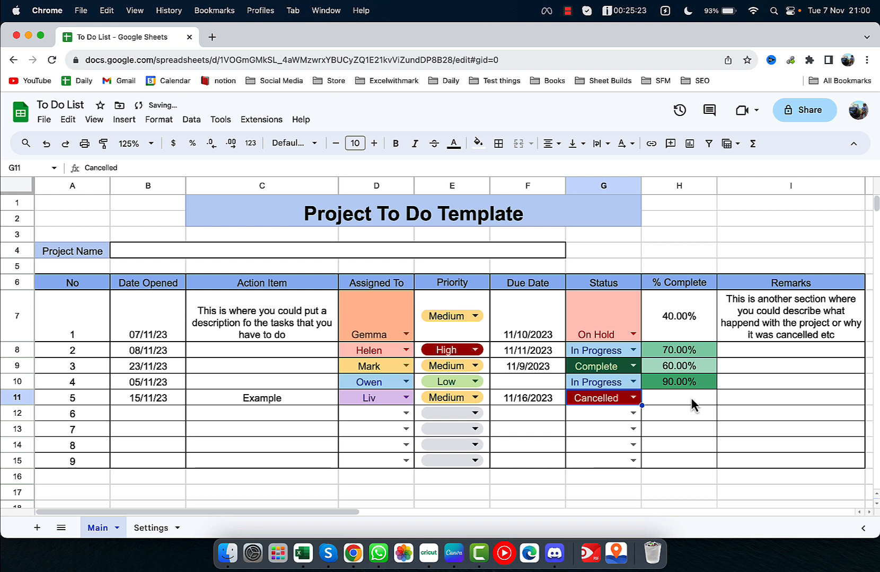
- Fill in task 5 with 50% in the % Complete column and the remark "how it all works"
left_click(690, 400)
type("50")
key("Tab")
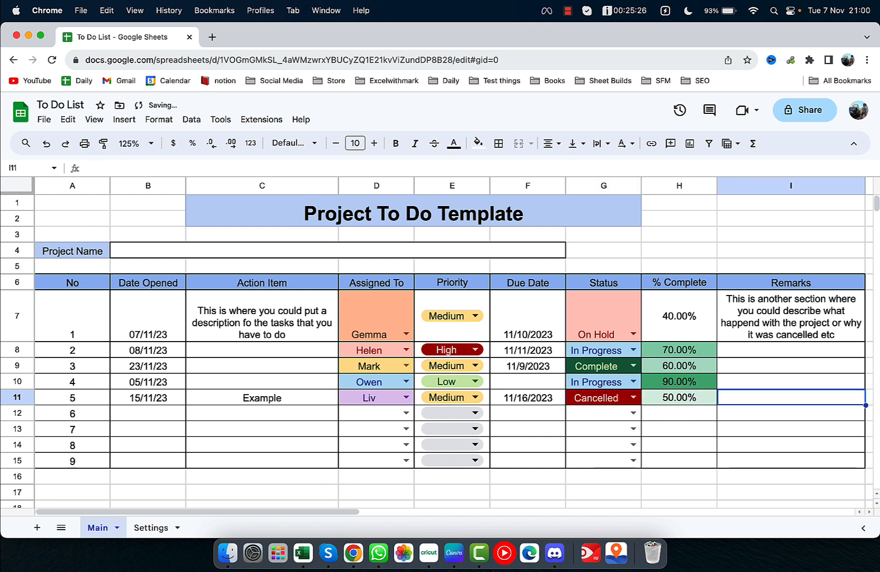
type("how it all works")
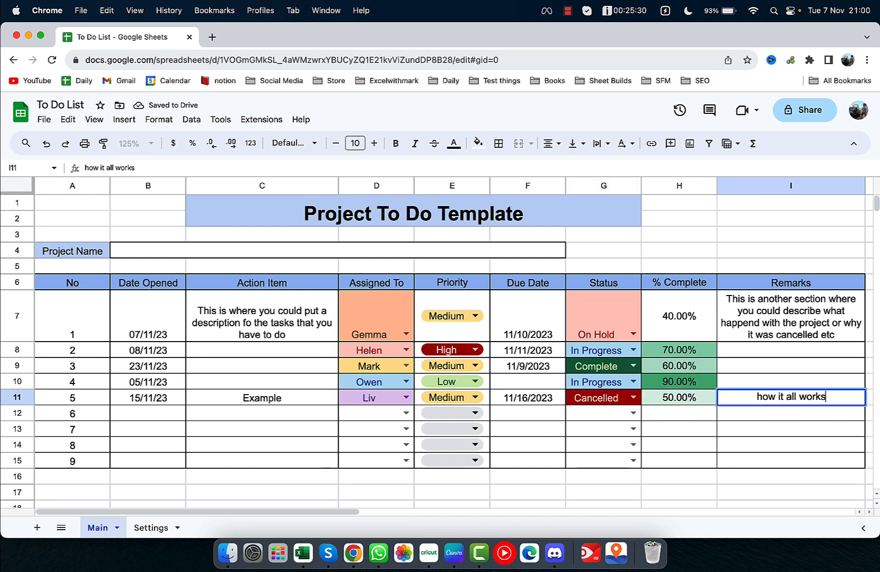
key("Return")
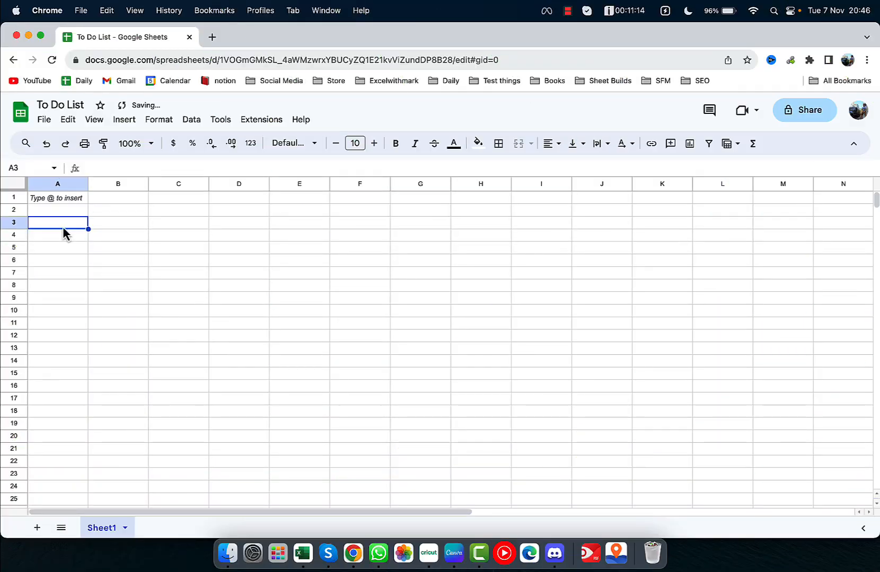
- Enter the header "No" in A3 and number the rows below it from 1 to 9 in A4:A12
type("No")
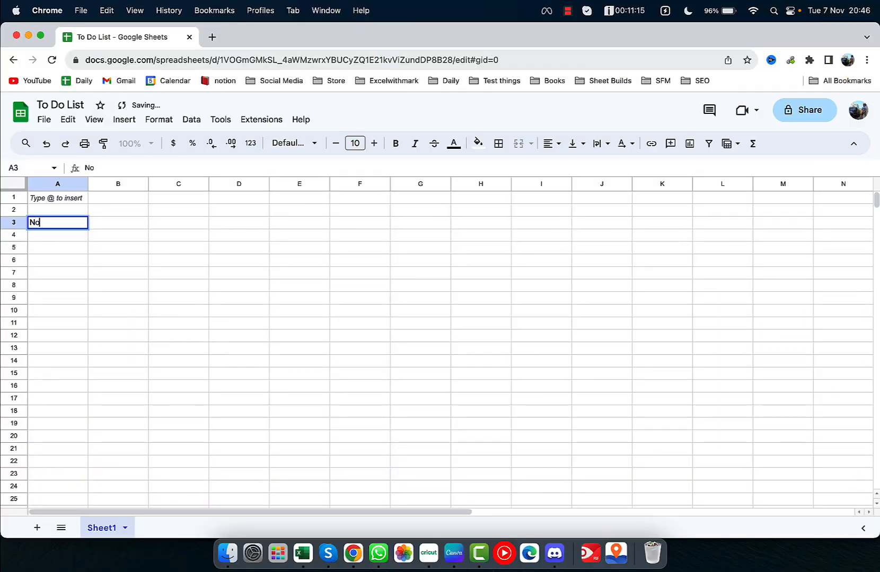
key("Return")
type("1")
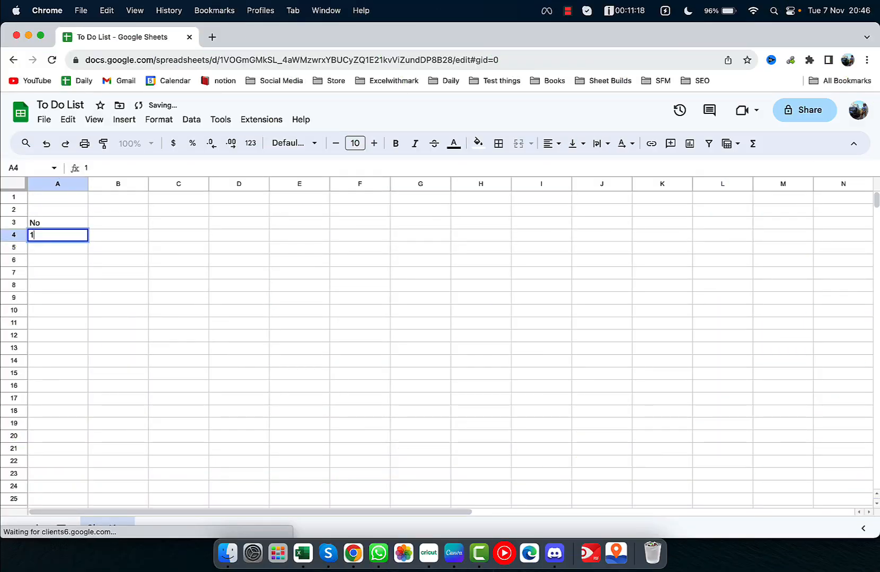
key("Return")
type("2")
key("Return")
type("3")
key("Return")
type("4 5")
key("Return")
type("6")
key("Return")
type("7")
key("Return")
type("8")
key("Return")
type("9")
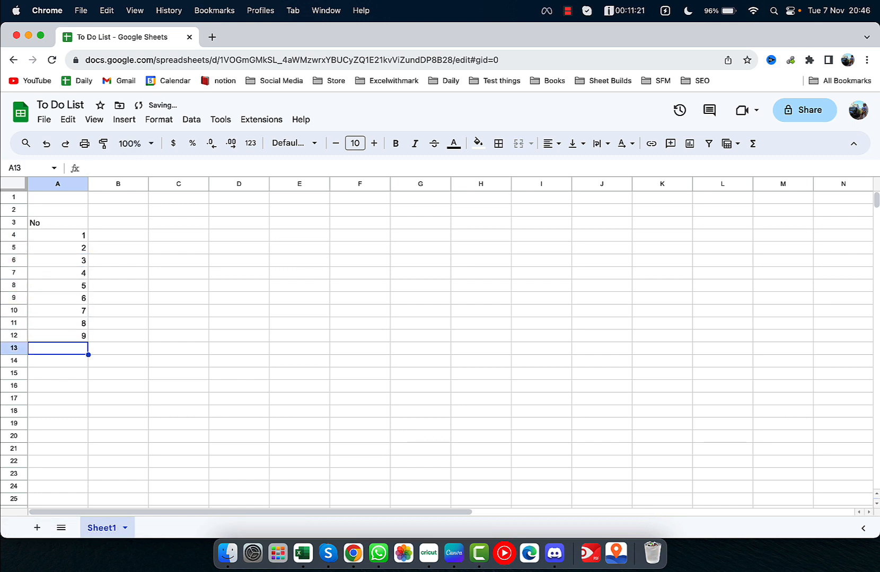
- Center-align all cells of the sheet horizontally
left_click(17, 186)
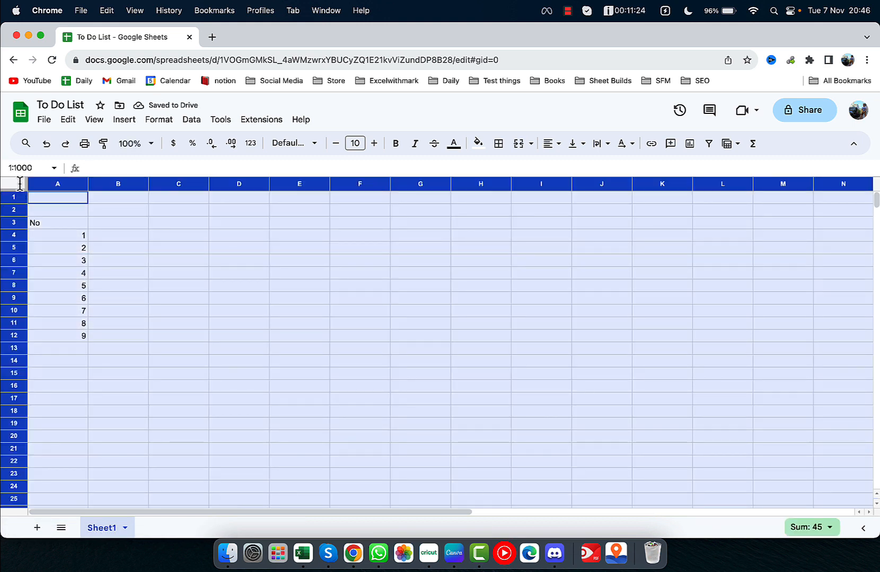
left_click(551, 148)
left_click(571, 167)
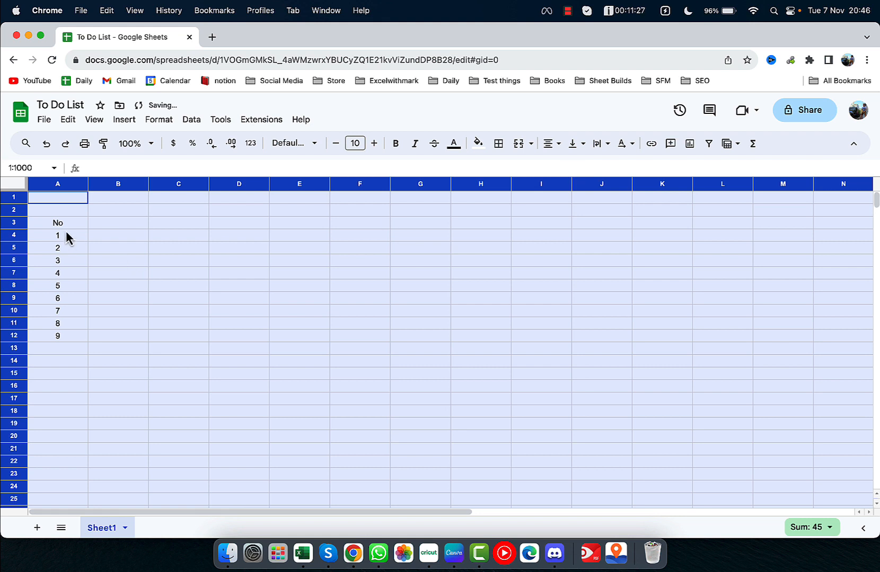
- Add the column headers "Date Opened" in B3 and "Action Item" in C3
left_click(106, 228)
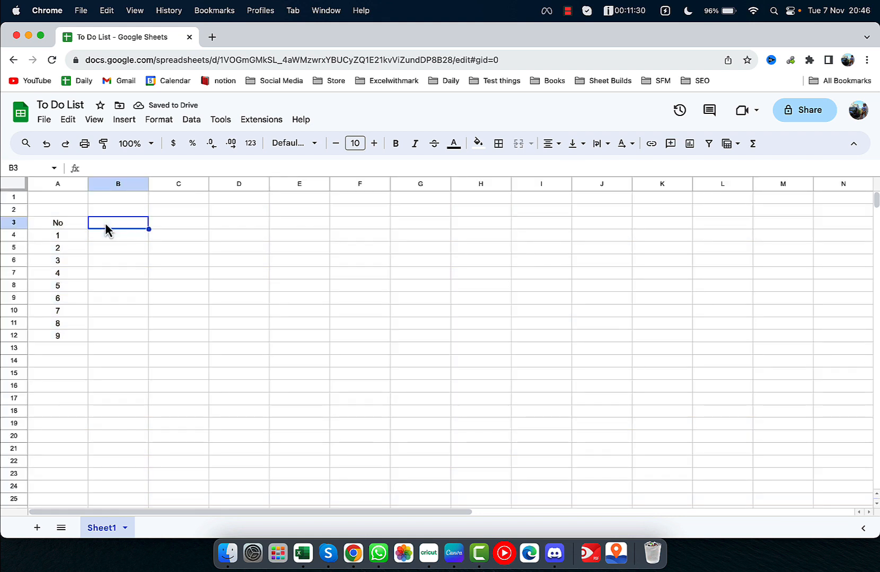
type("Dat")
type("e Opene")
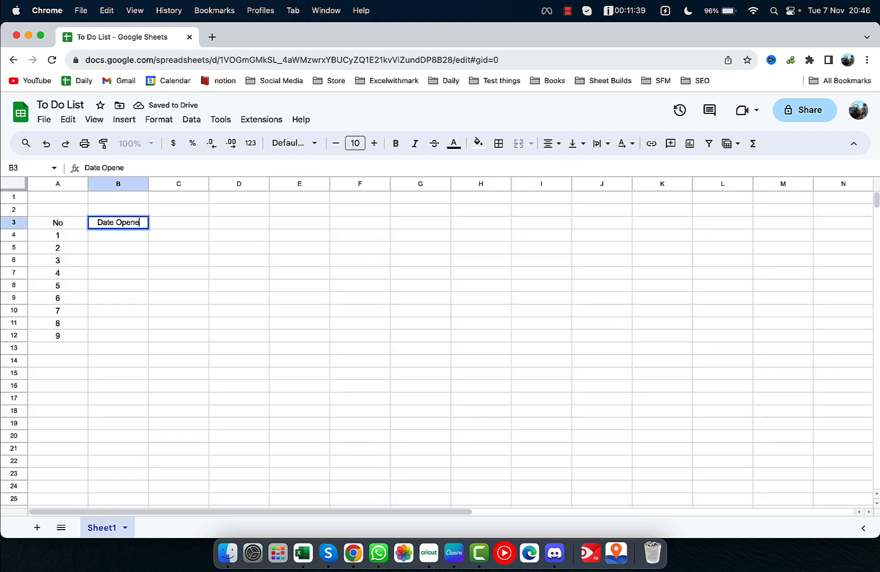
type("d")
key("Tab")
type("Actio")
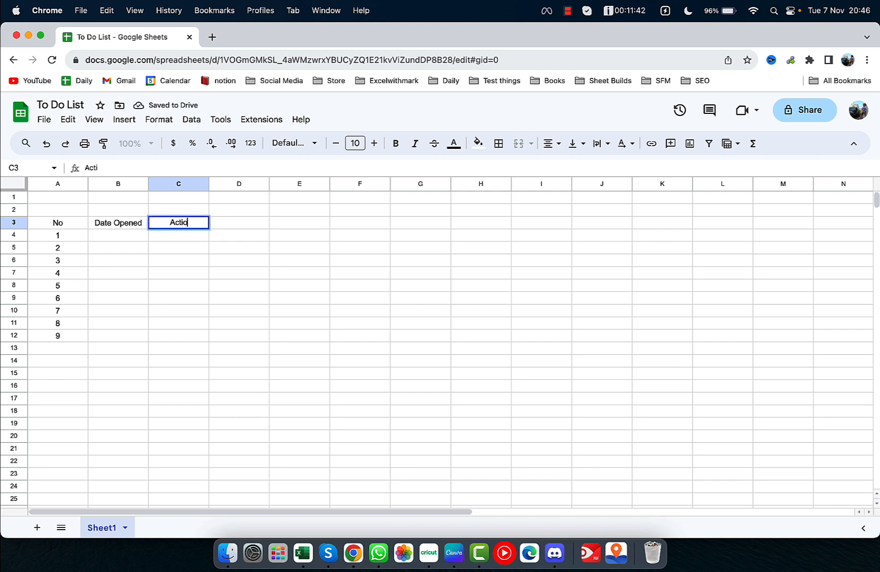
type("n Item")
key("Tab")
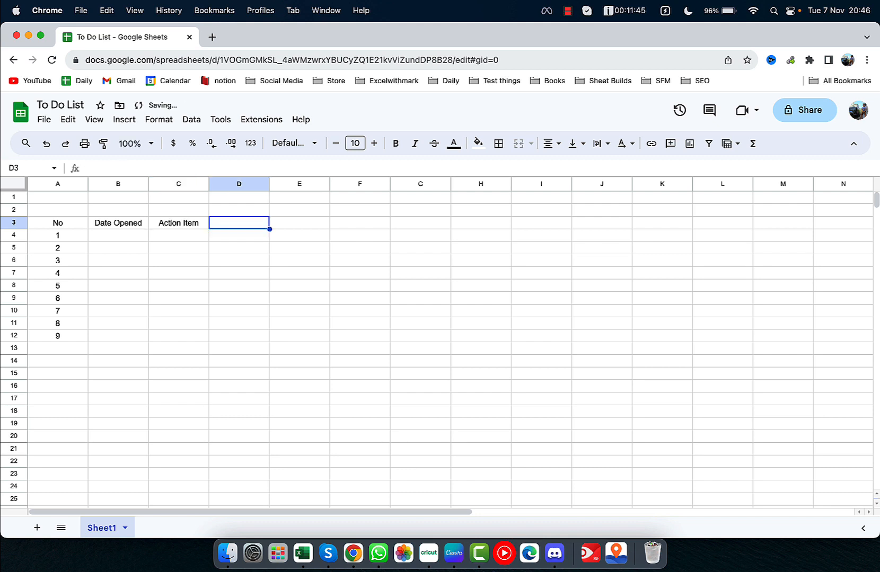
- Add the column headers "Assigned To" in D3, "Priority" in E3 and "Due Date" in F3
type("Assigned To")
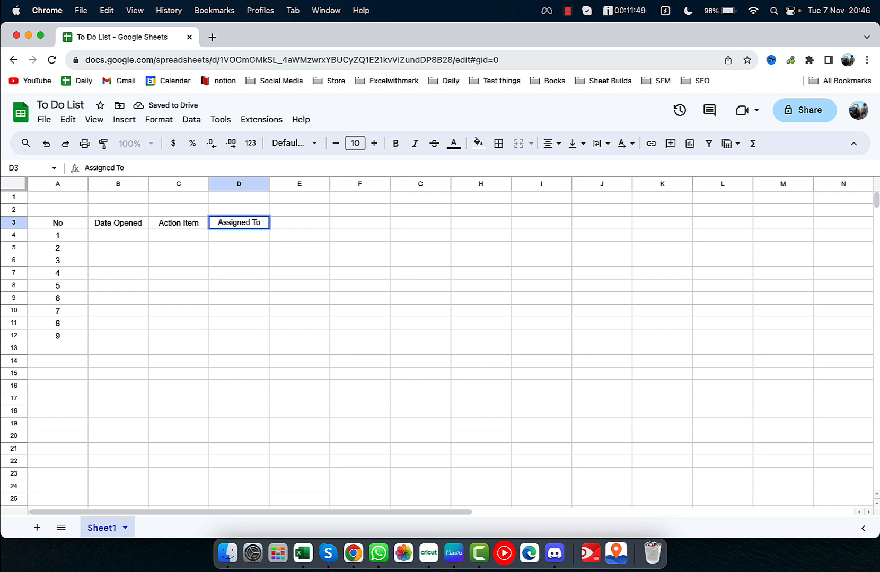
key("Tab")
type("Pr")
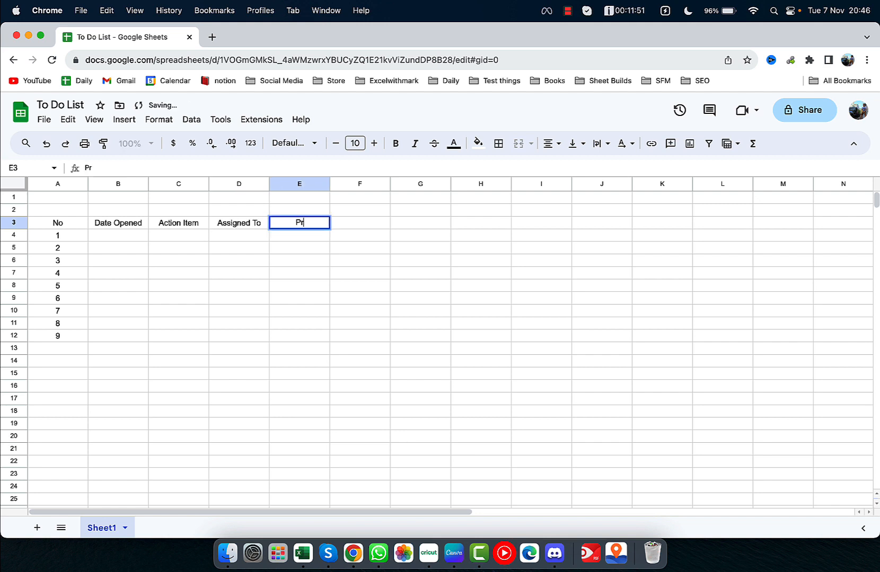
type("iority")
key("Tab")
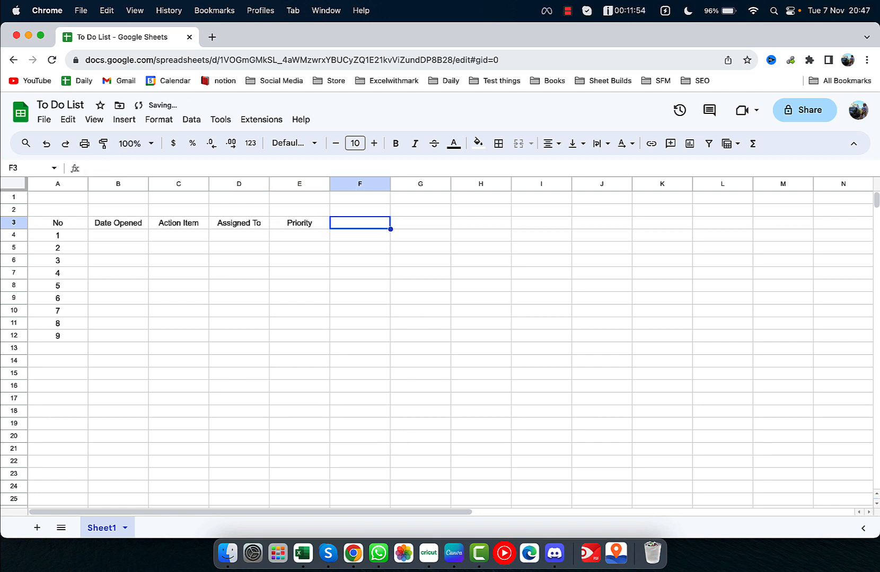
type("Due Date")
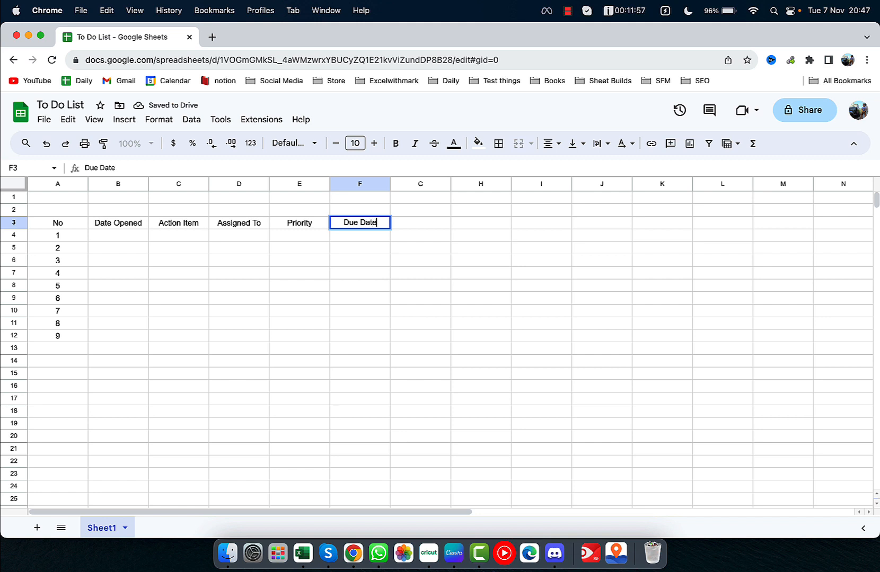
key("Tab")
- Add the column headers "Status" in G3, "% Complete" in H3 and "Remarks" in I3
type("Stat")
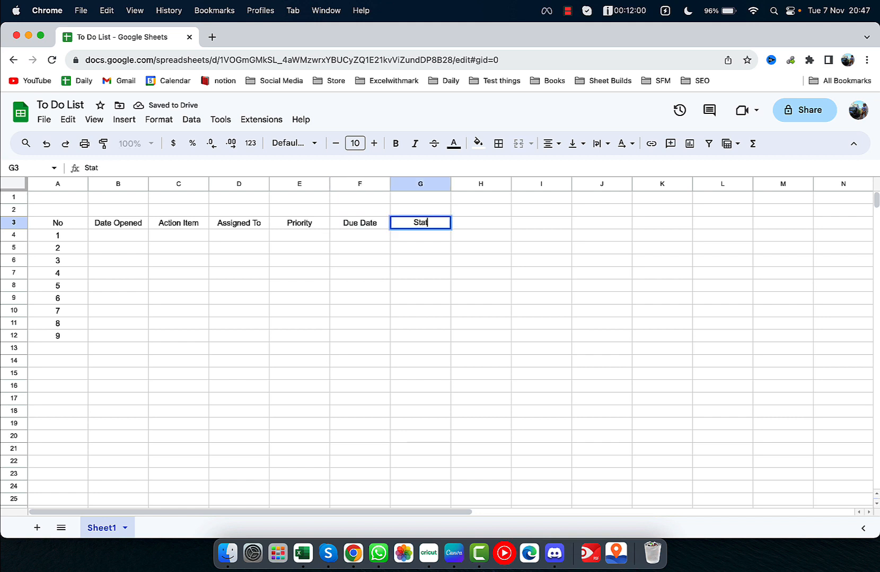
type("ue")
key("BackSpace")
type("s")
key("Tab")
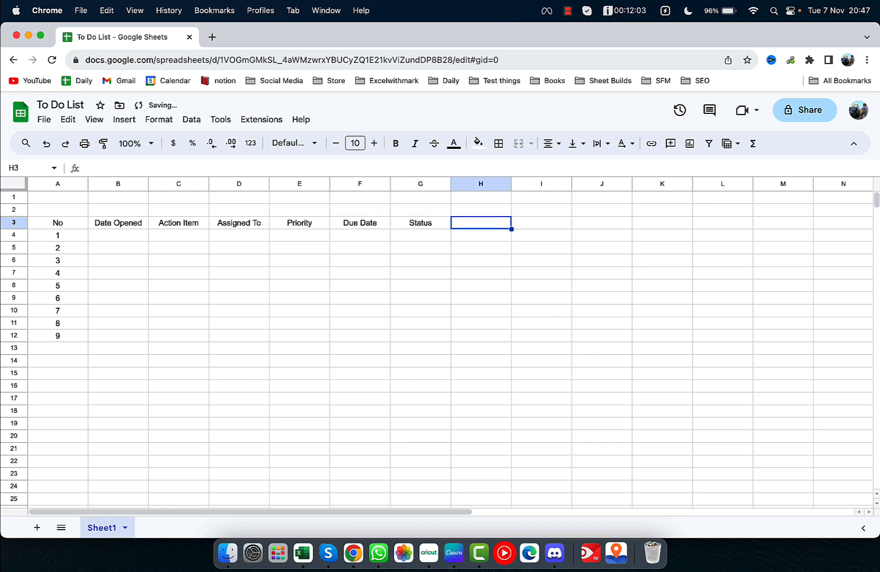
type("% Comple")
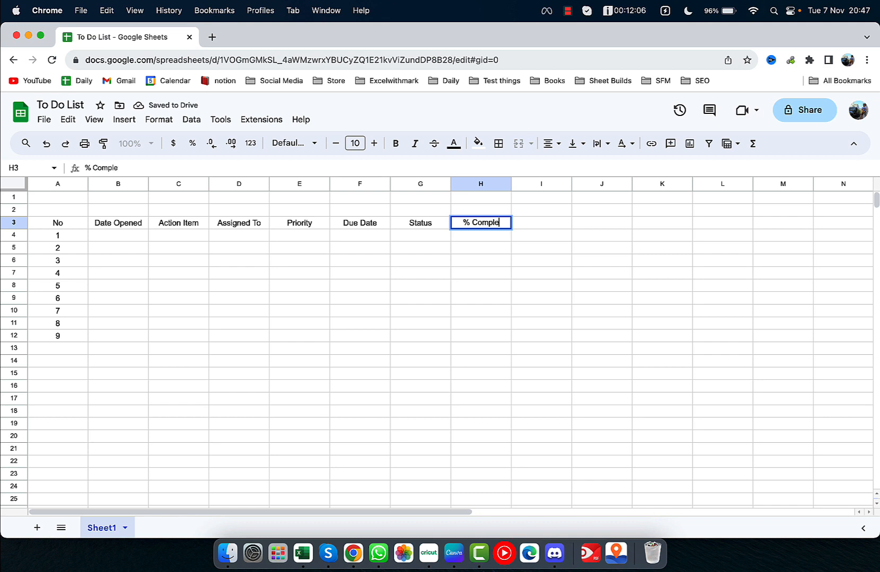
type("te")
key("Tab")
type("Remar")
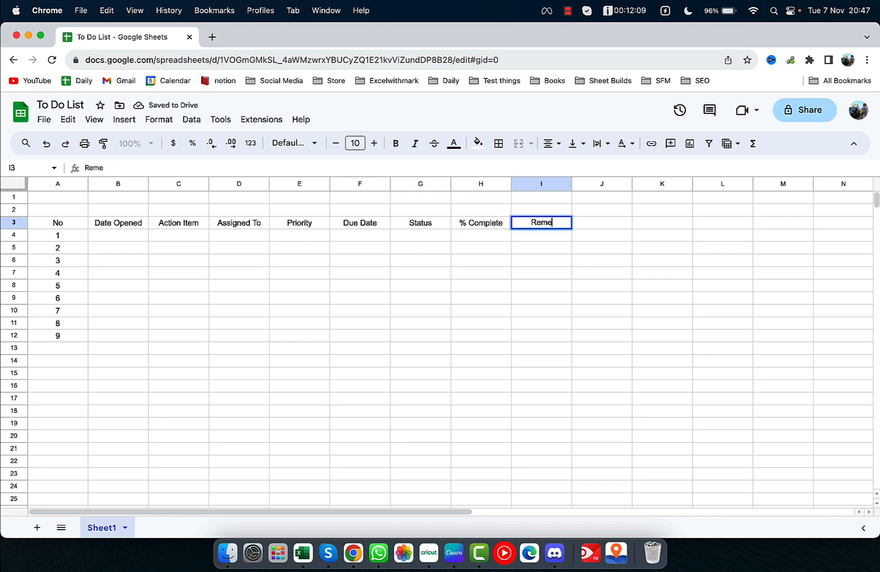
key("Return")
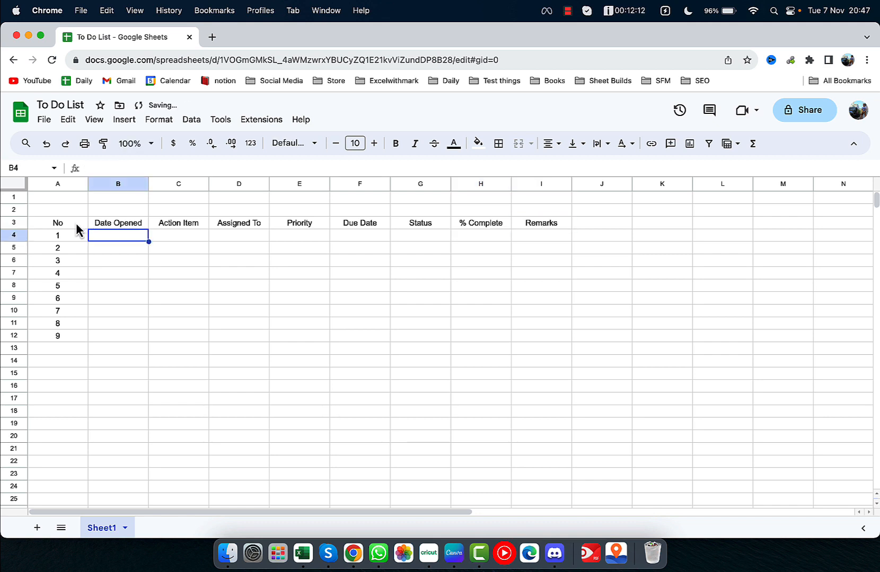
- Fill the header row A3:I3 with light cornflower blue
left_click_drag(64, 223, 540, 225)
left_click(479, 143)
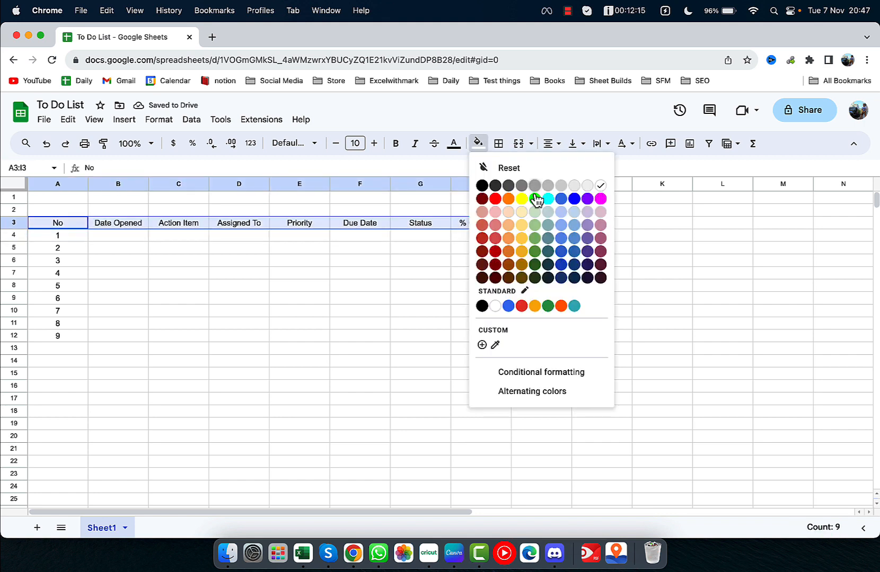
left_click(562, 224)
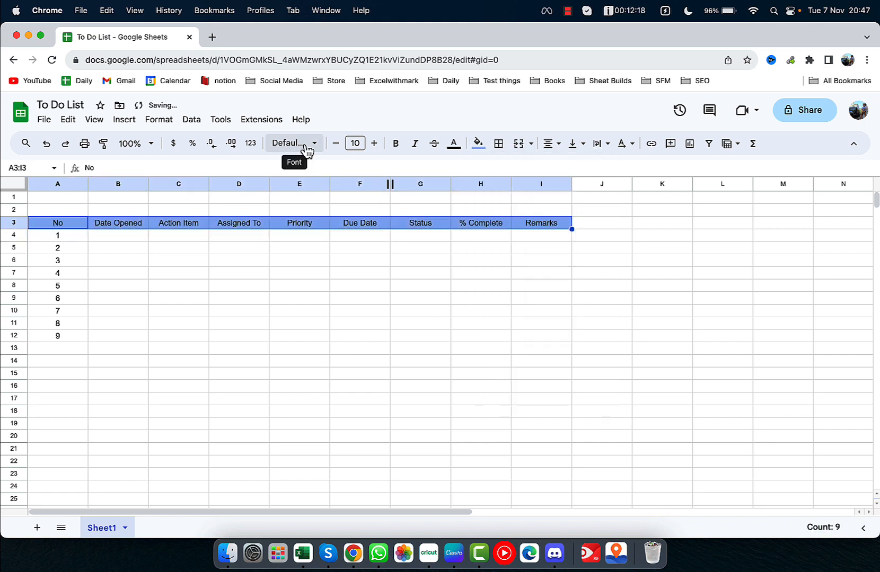
- Enlarge the sheet display to 150%
left_click(129, 143)
left_click(133, 242)
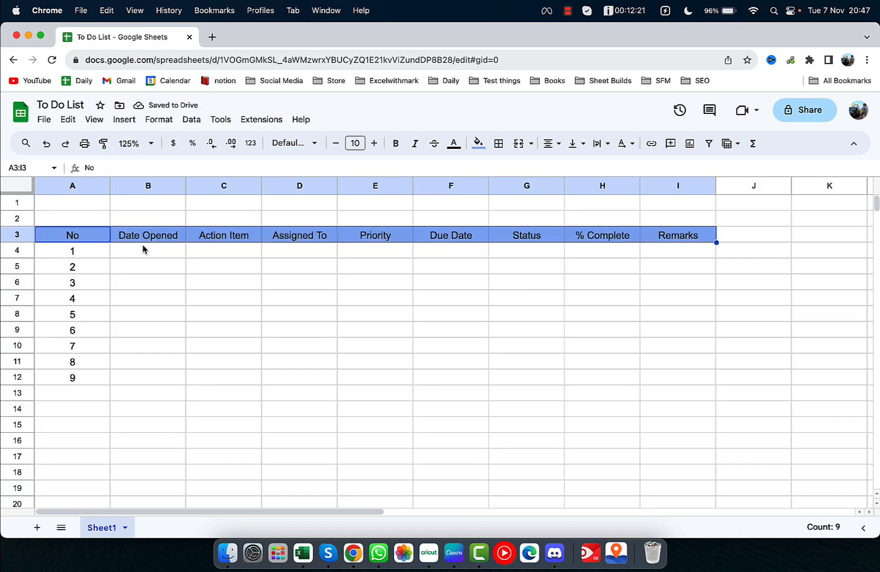
left_click(135, 143)
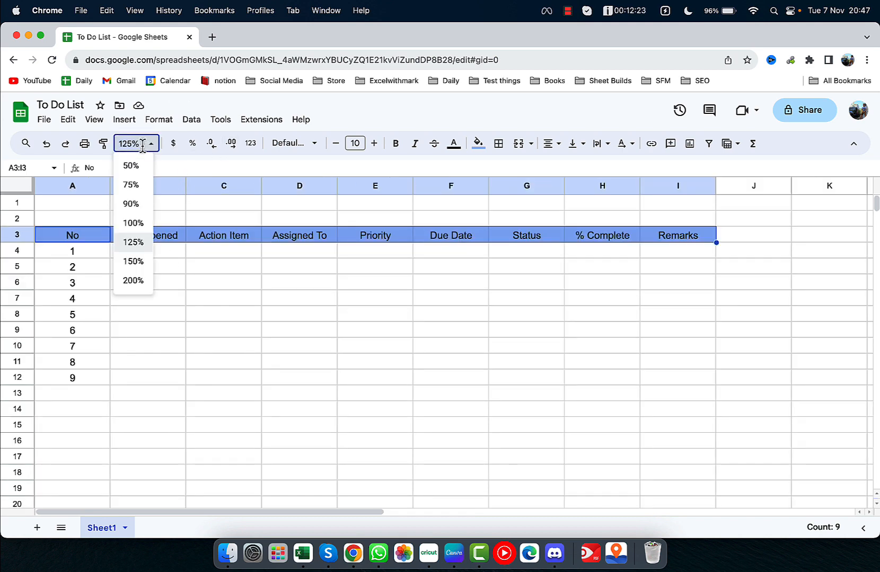
left_click(136, 261)
left_click(137, 262)
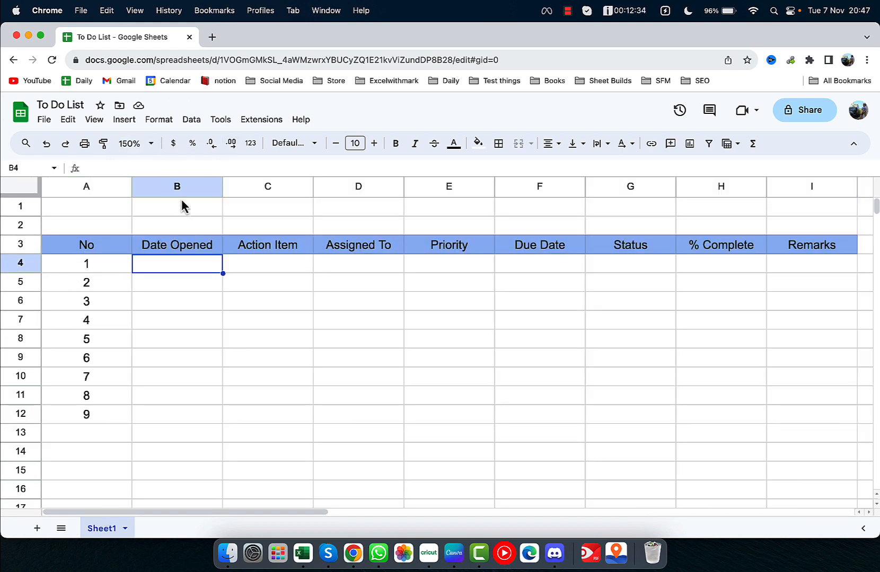
- Add a data validation rule to the Date Opened cells B4:B12 that requires a valid date
left_click_drag(180, 262, 179, 424)
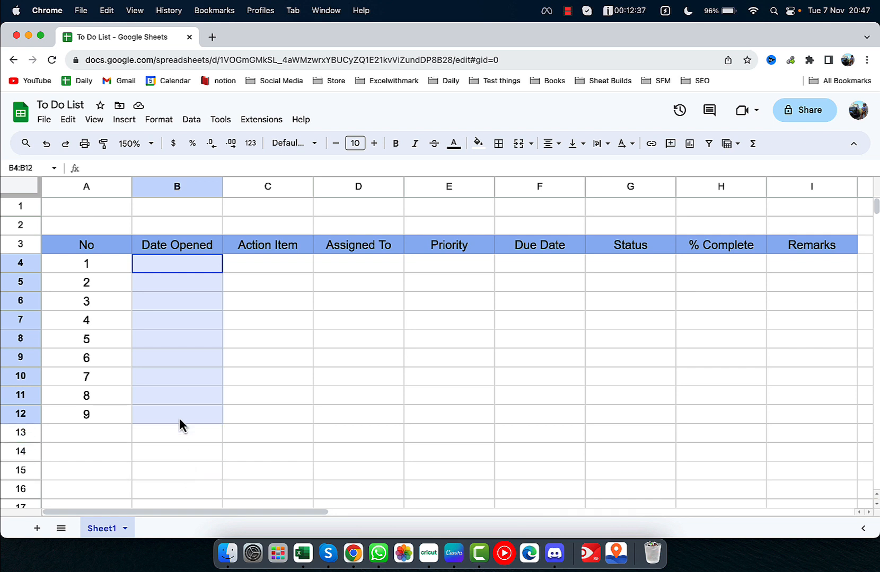
left_click(192, 121)
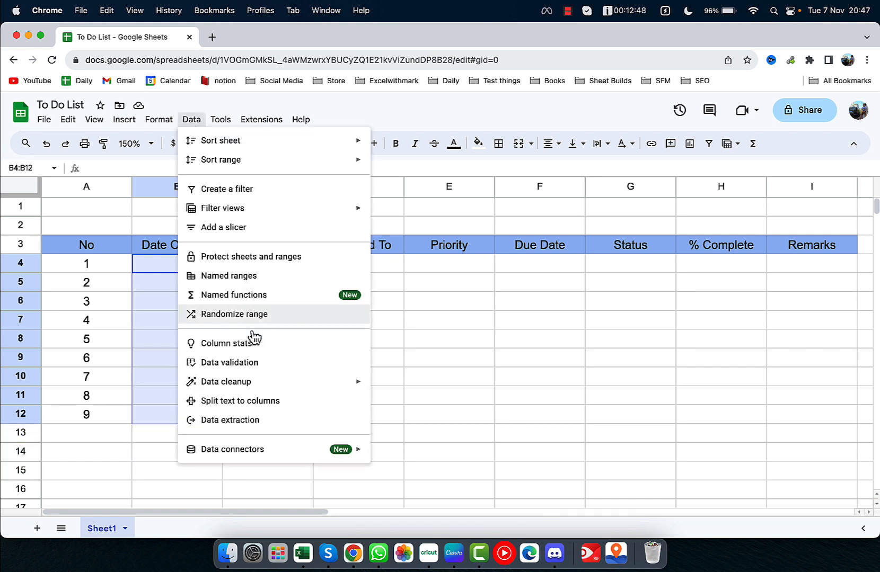
left_click(249, 363)
left_click(828, 187)
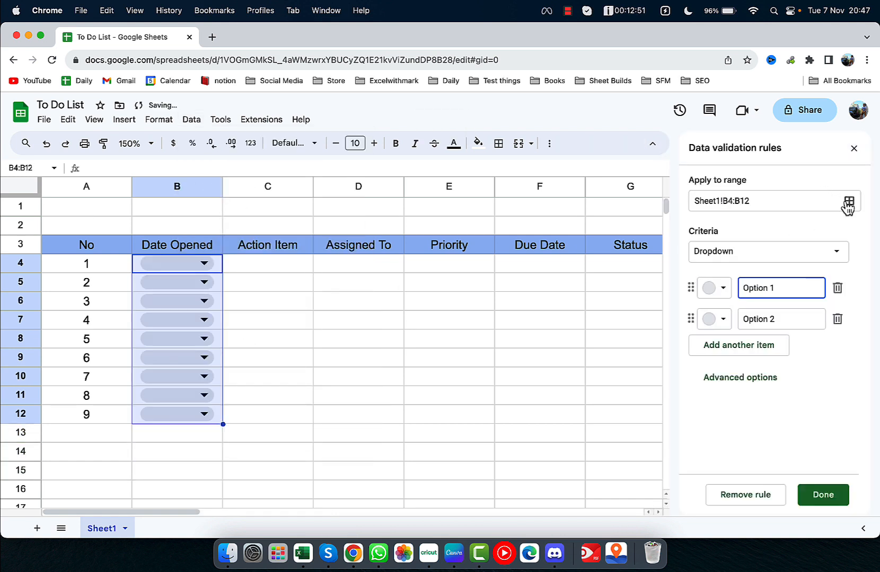
left_click(836, 252)
scroll(703, 404, "down", 2)
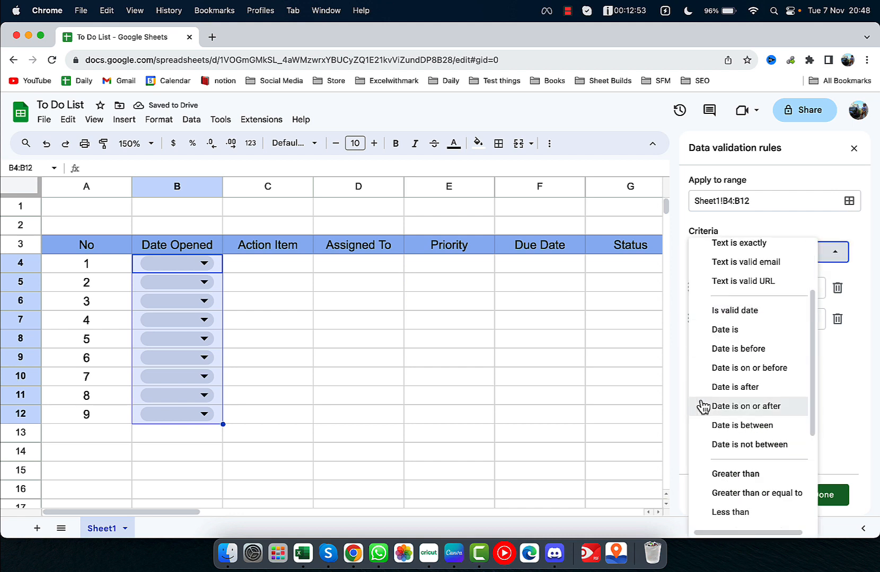
left_click(755, 321)
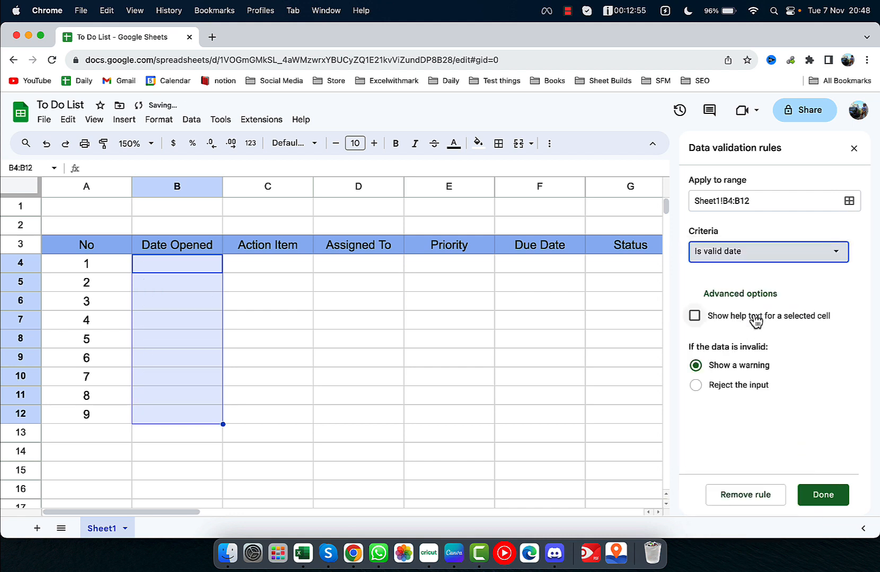
left_click(817, 500)
- Pick 7 November 2023 as the opening date in B4 and 8 November 2023 in B5 from the calendar
double_click(179, 268)
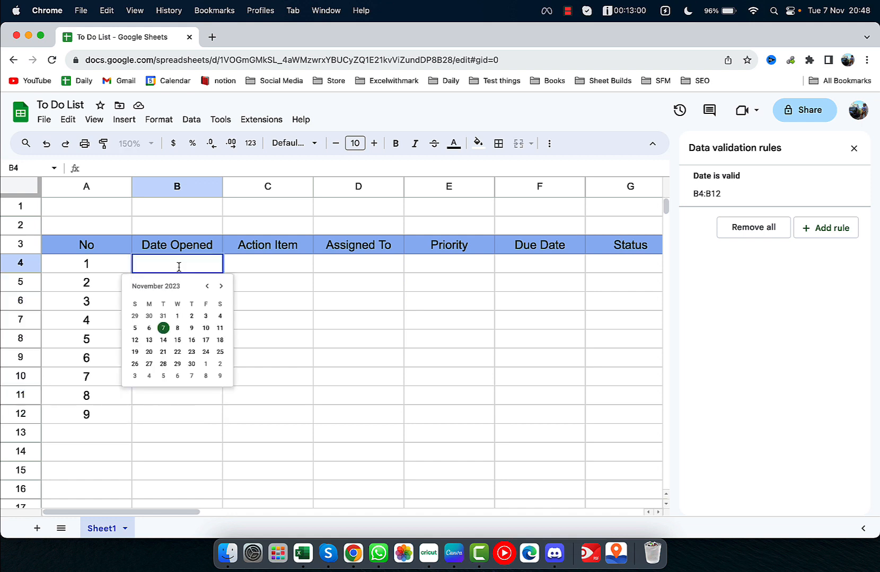
left_click(160, 332)
left_click(191, 286)
double_click(192, 286)
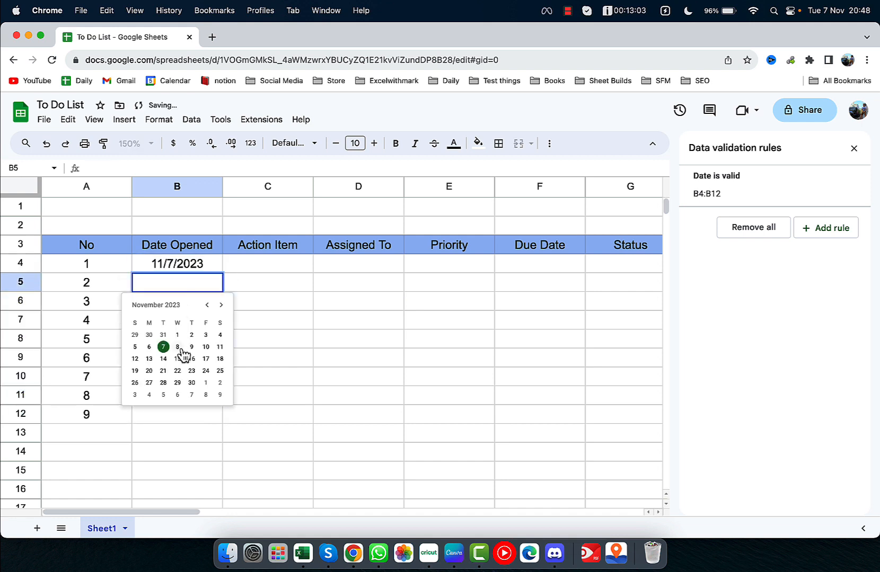
left_click(177, 351)
- Apply the custom date format shown as 05/08/30 (two-digit day/month/year) to the Date Opened cells B4:B12
left_click_drag(183, 268, 186, 416)
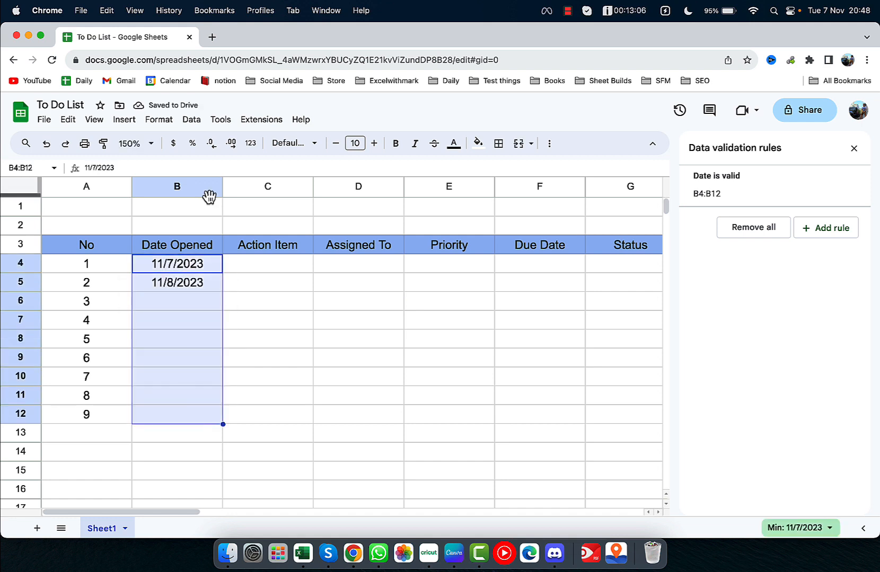
left_click(158, 120)
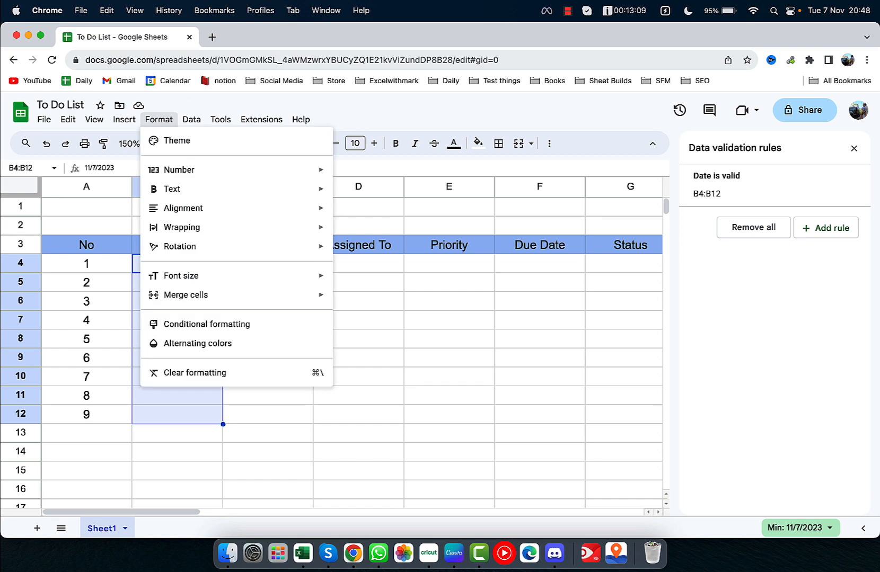
mouse_move(202, 172)
scroll(416, 418, "down", 1)
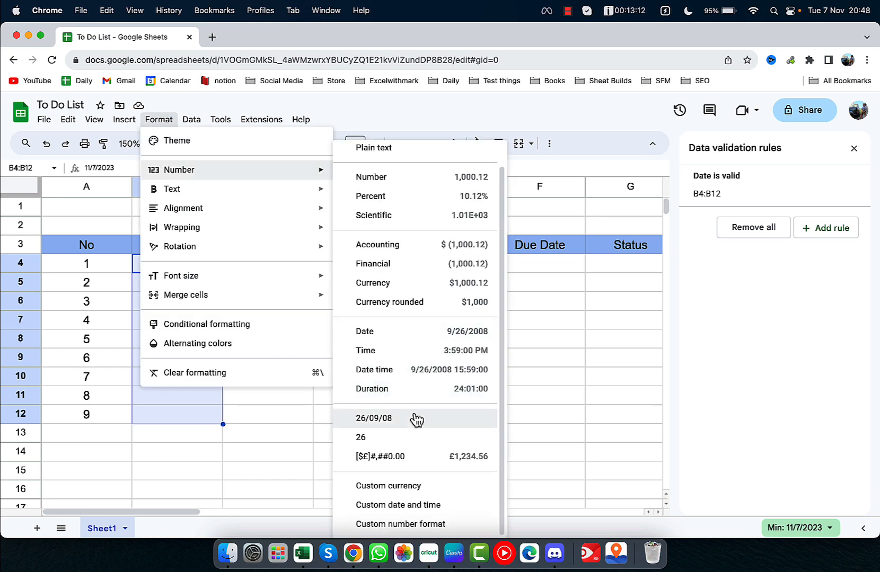
left_click(404, 506)
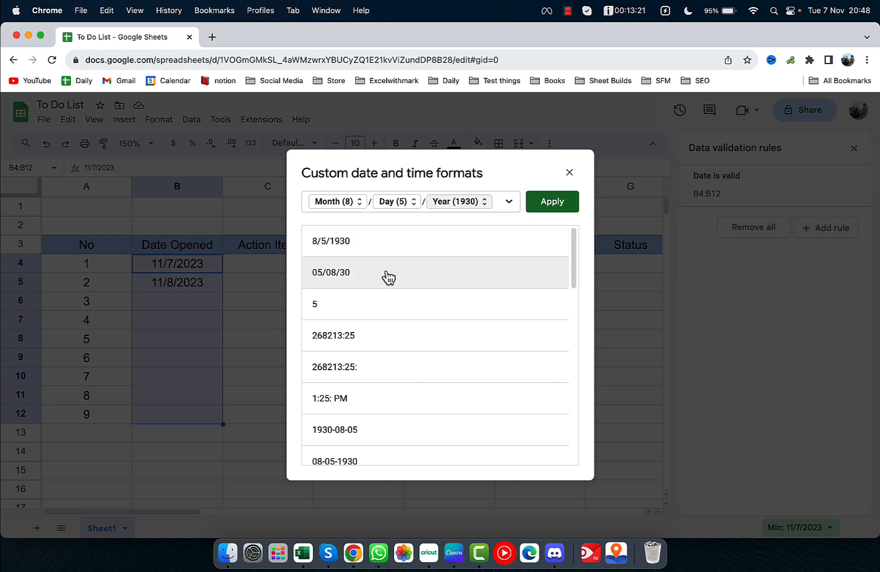
left_click(389, 275)
left_click(551, 211)
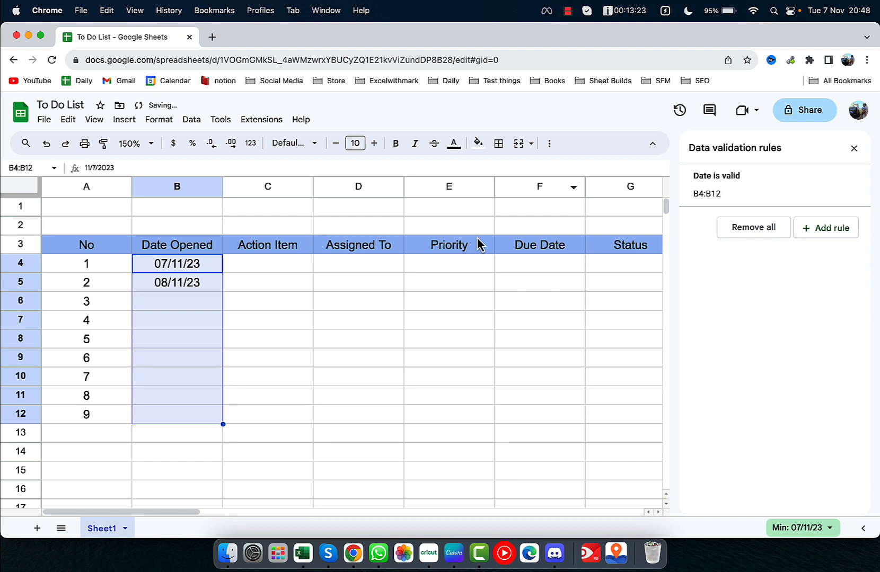
- Pick 23 November 2023 as the opening date in B6 and 5 November 2023 in B7 from the calendar
left_click(254, 342)
double_click(188, 304)
left_click(192, 397)
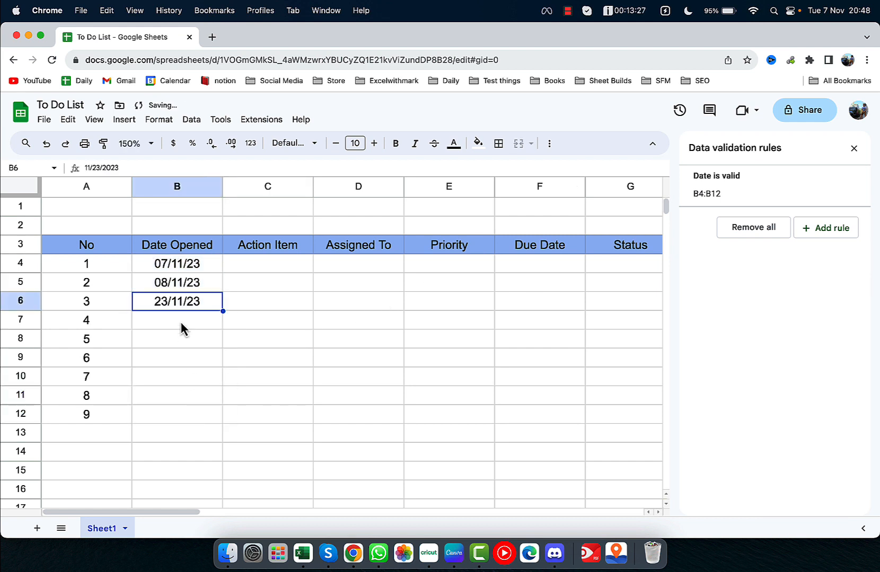
double_click(181, 329)
left_click(139, 389)
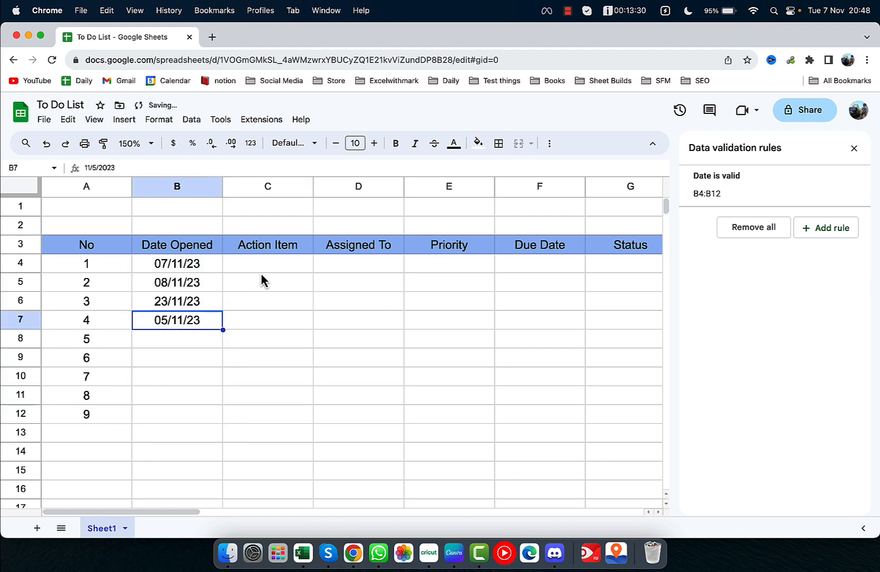
- Enter "This is where you could put a description fo the tasks that you have to do" in C4
left_click(261, 272)
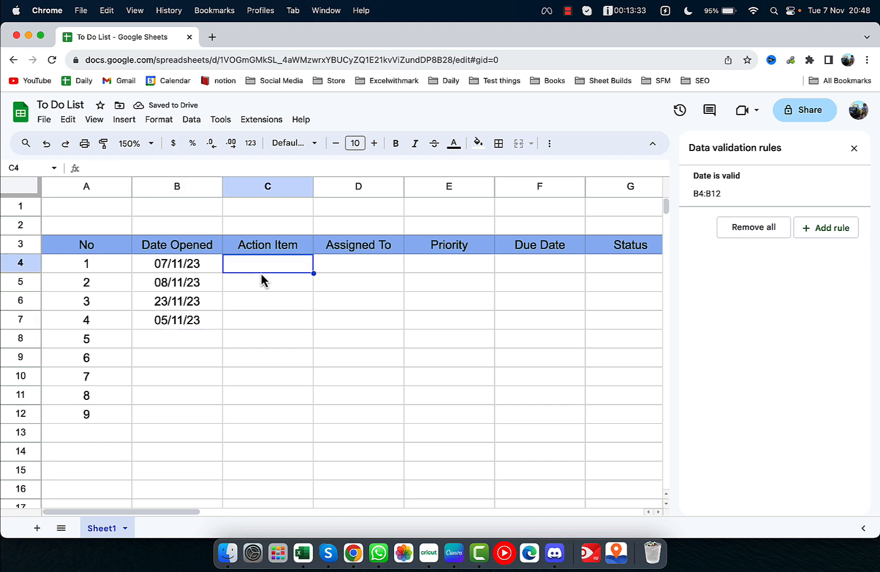
type("This is ")
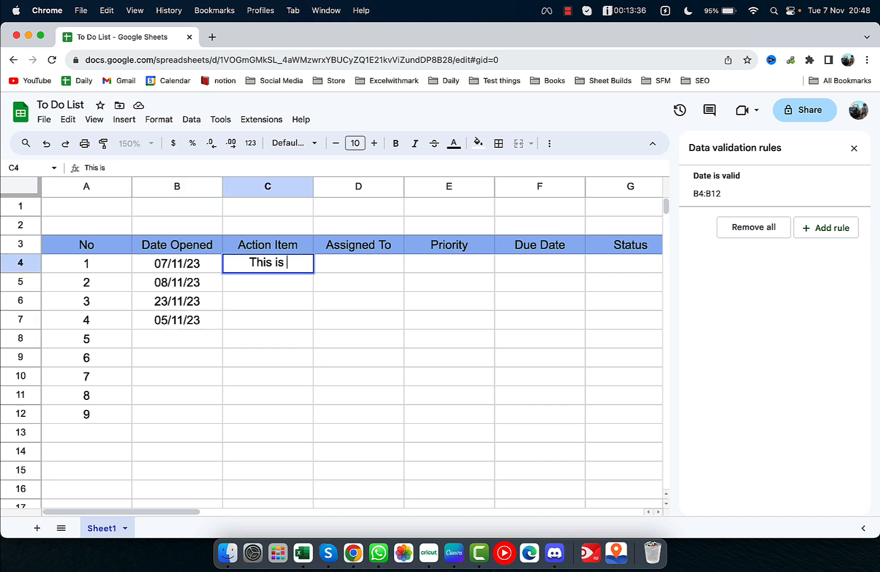
type("where you could put")
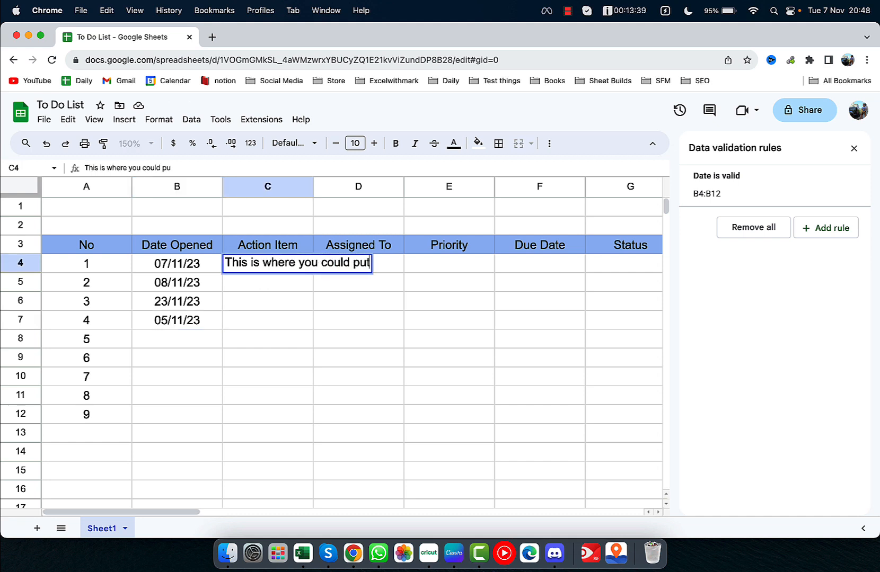
type(" a descripto")
key("BackSpace")
type("i")
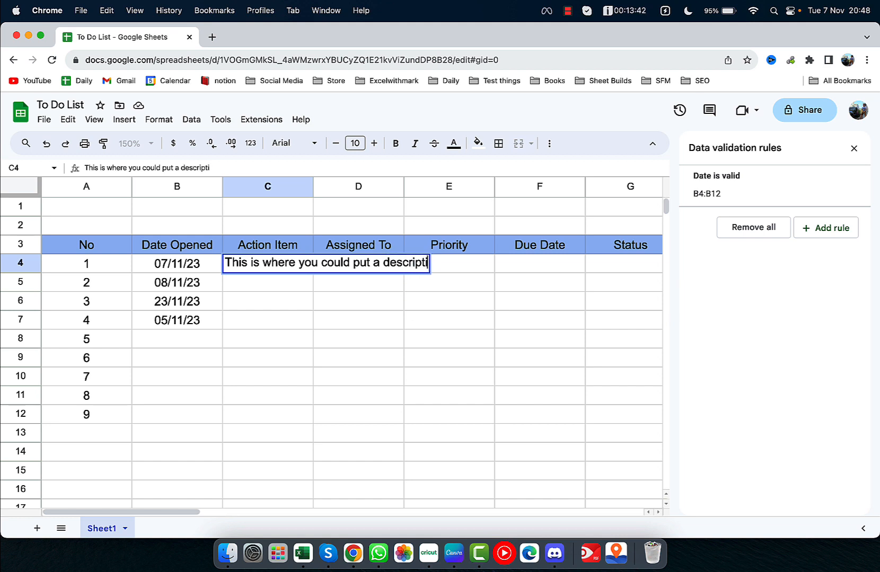
type("on fo the ta")
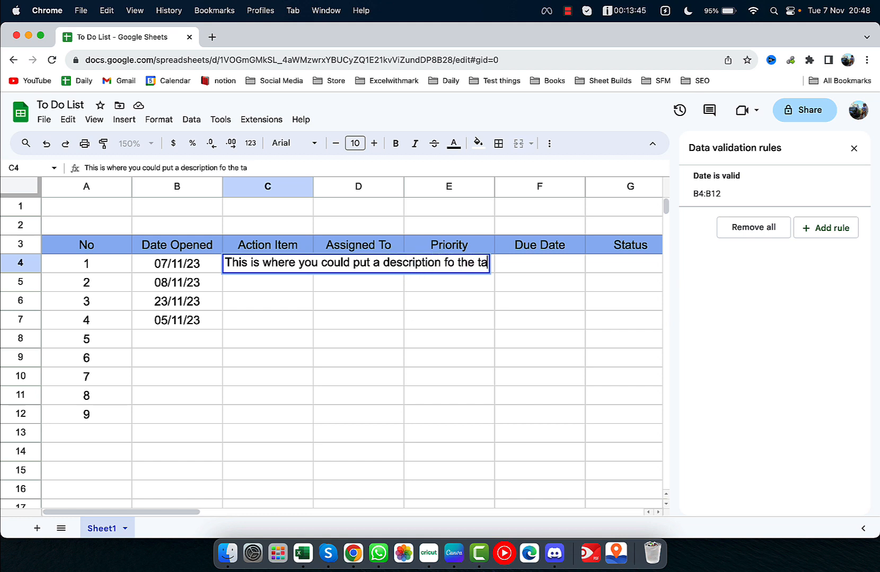
type("sks that you have to ")
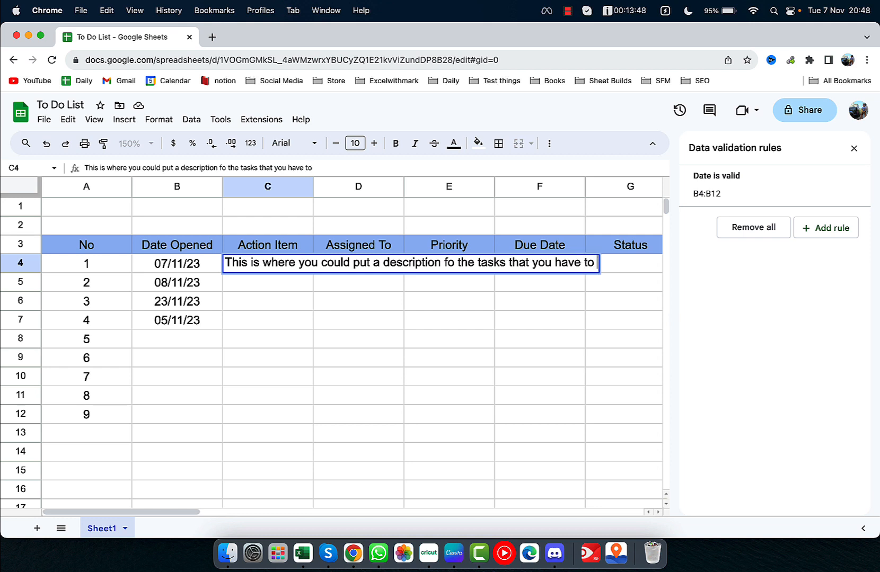
type("do")
key("Return")
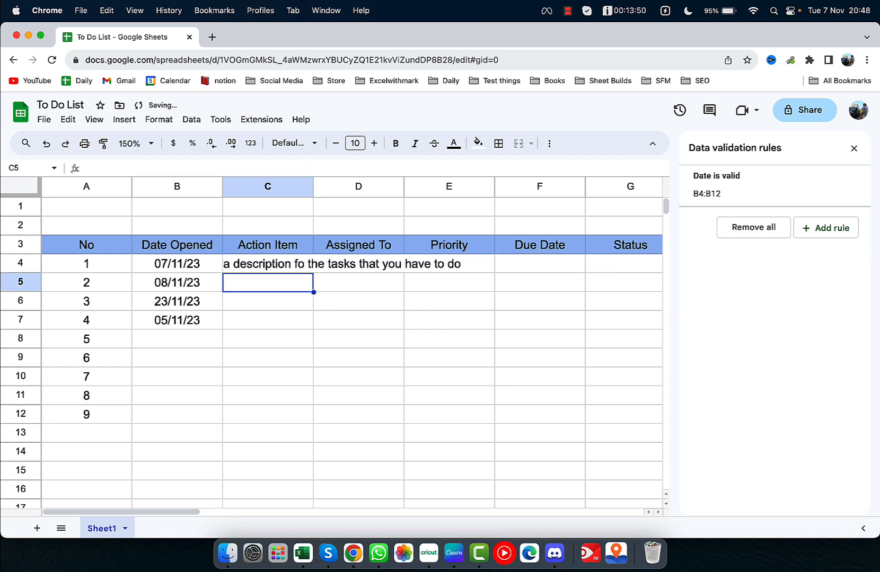
- Wrap the text in the Action Item cells C4:C12
left_click(277, 267)
left_click_drag(267, 269, 263, 420)
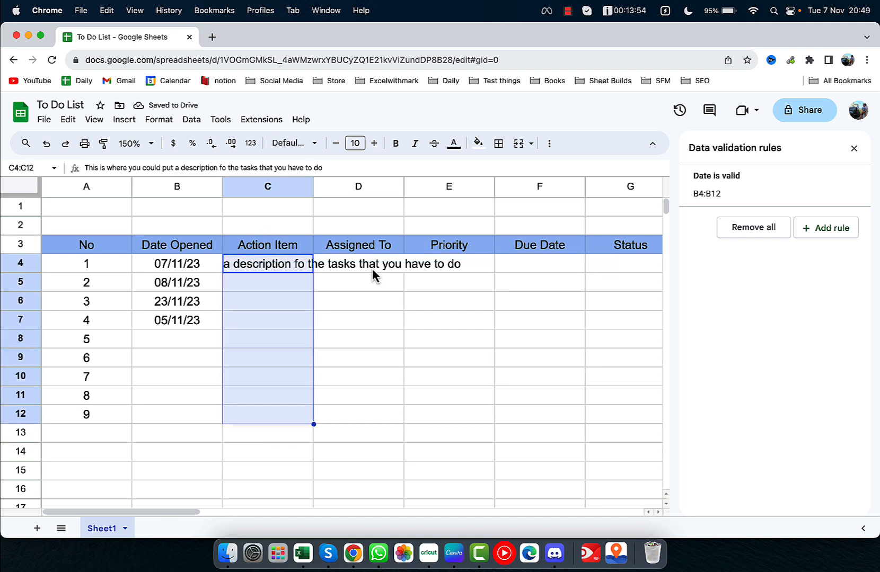
left_click(549, 146)
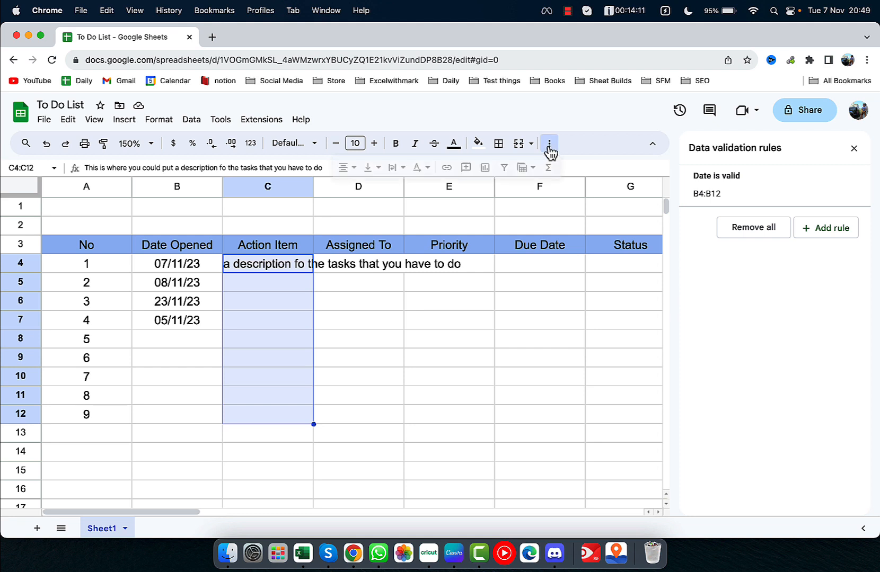
left_click(395, 168)
left_click(418, 196)
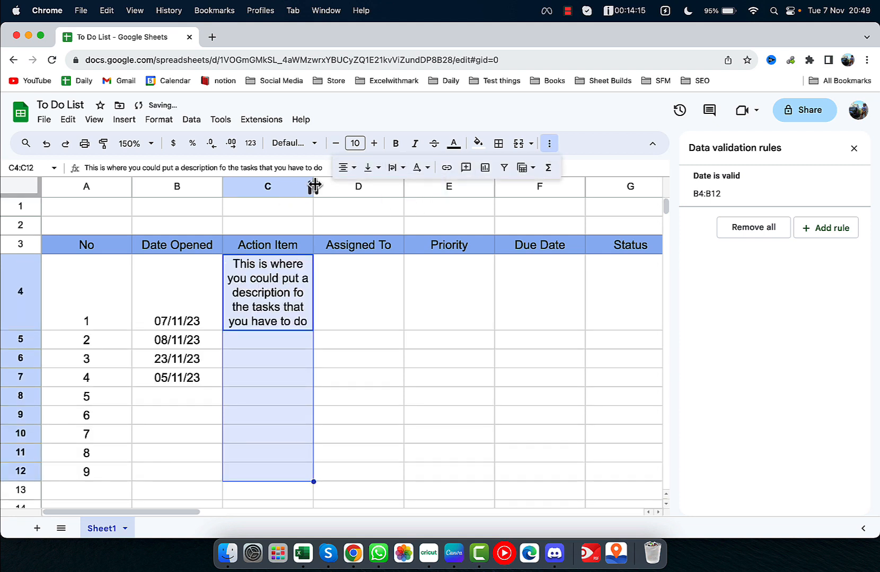
- Widen the Action Item column to about twice its width and close the data validation rules
left_click(349, 268)
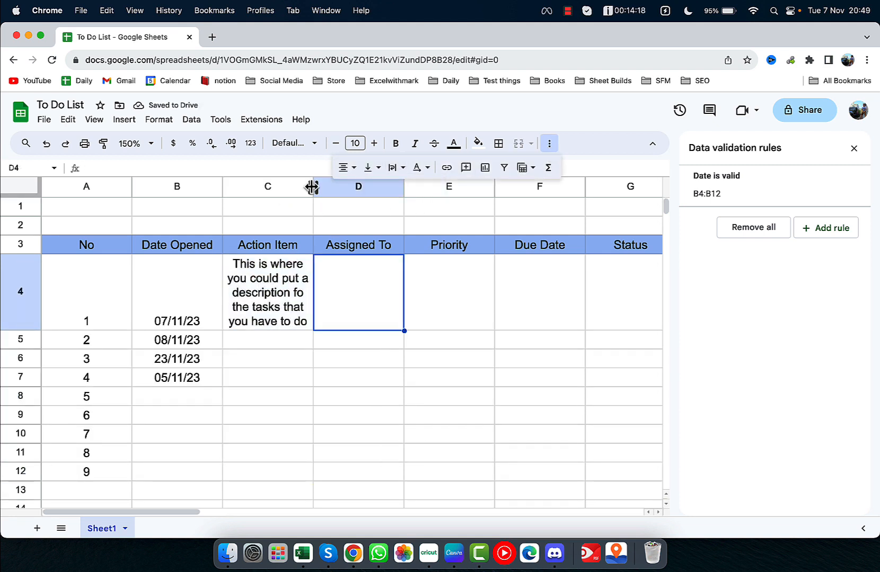
left_click_drag(313, 186, 405, 188)
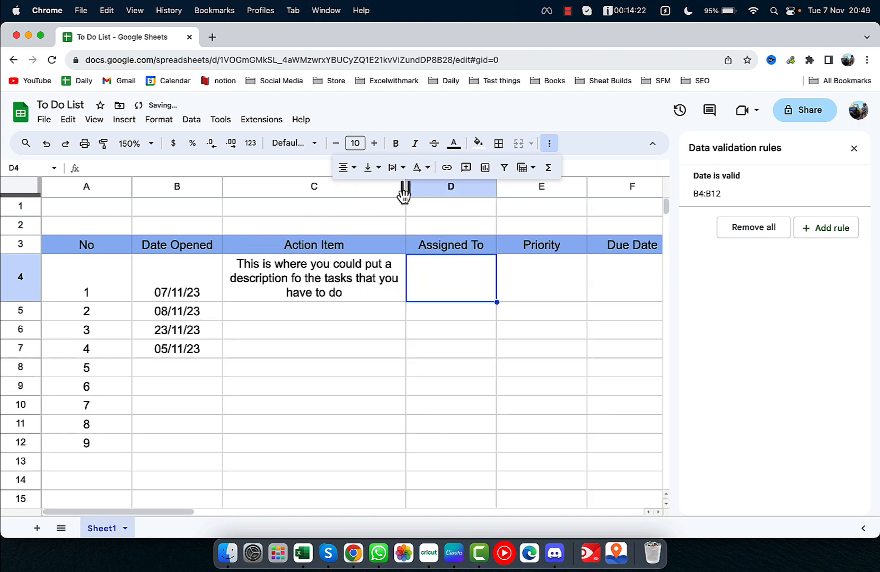
left_click(854, 148)
scroll(748, 287, "right", 10)
scroll(749, 287, "left", 10)
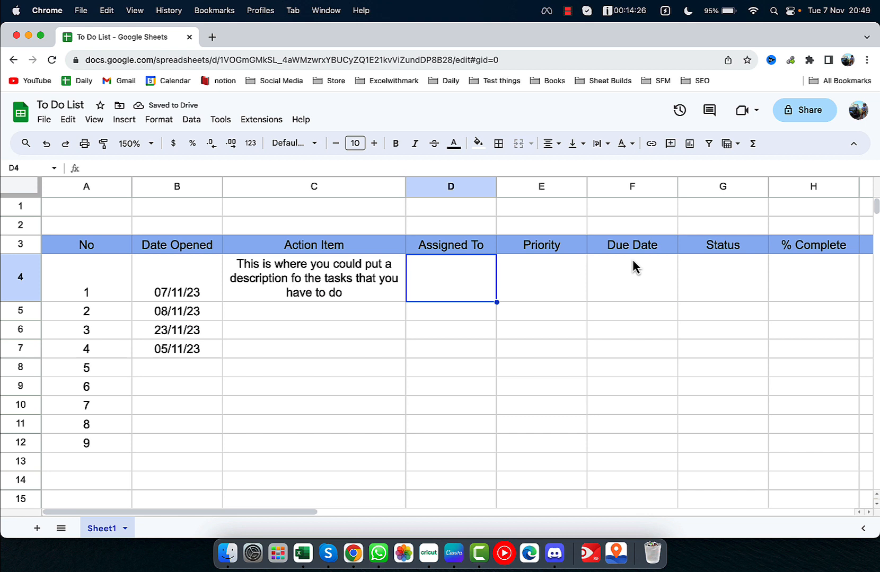
- Reduce the sheet display to 125%
left_click(130, 143)
left_click(132, 243)
left_click(358, 308)
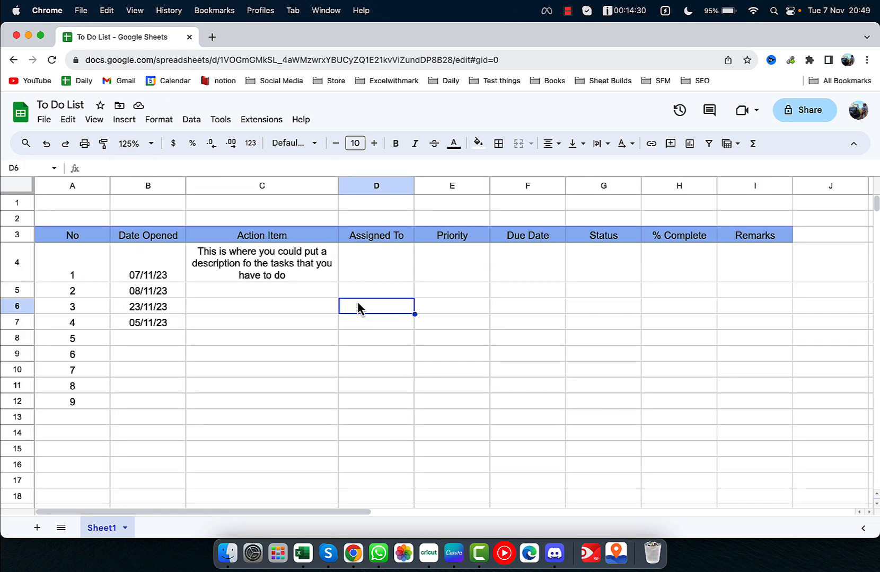
- Rename Sheet1 as Main and add two blank sheets to the workbook
double_click(102, 528)
type("Main")
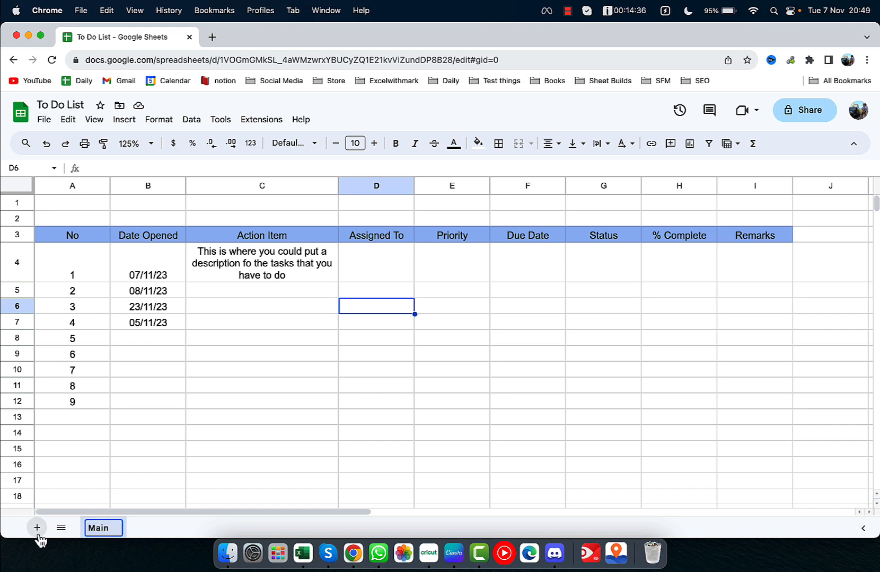
left_click(37, 528)
left_click(37, 528)
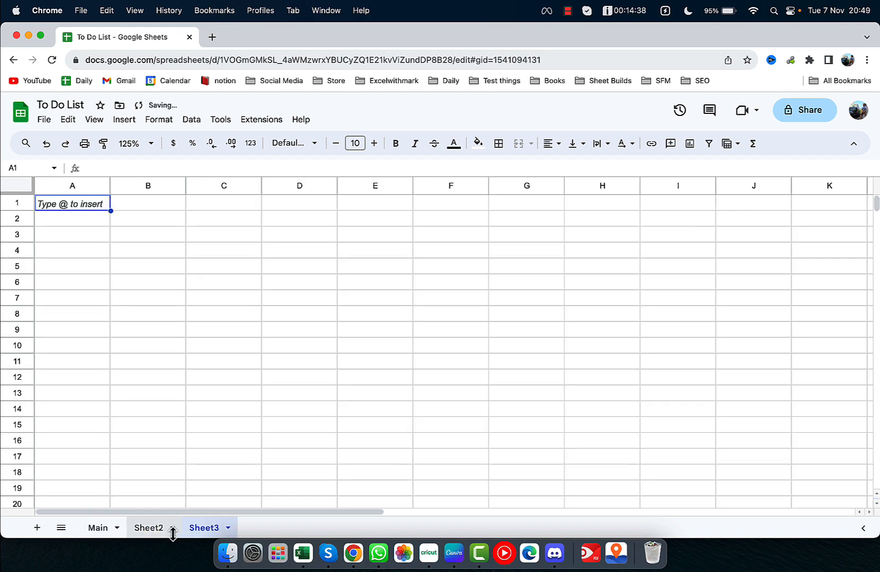
- Delete the surplus Sheet3 from the workbook
right_click(216, 533)
left_click(204, 318)
left_click(570, 347)
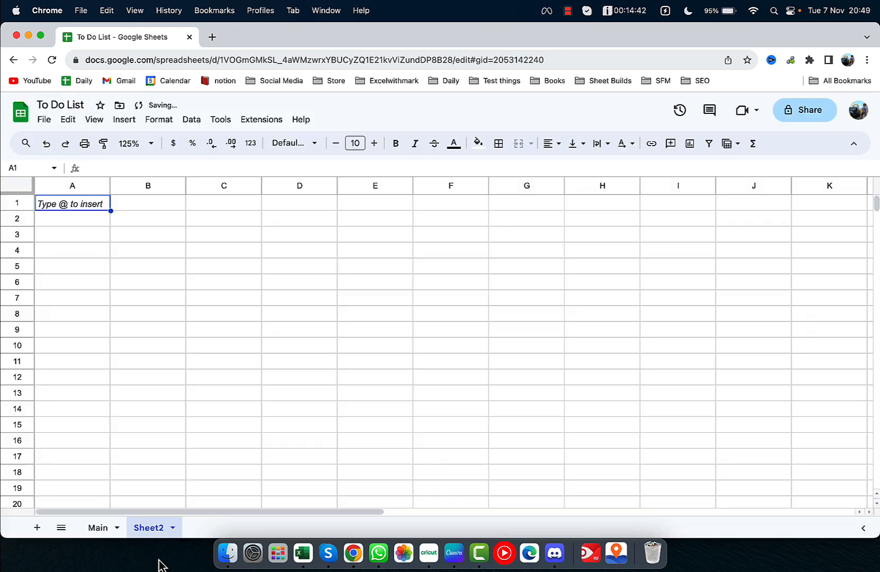
- Rename Sheet2 as Settings
double_click(155, 528)
type("Sett")
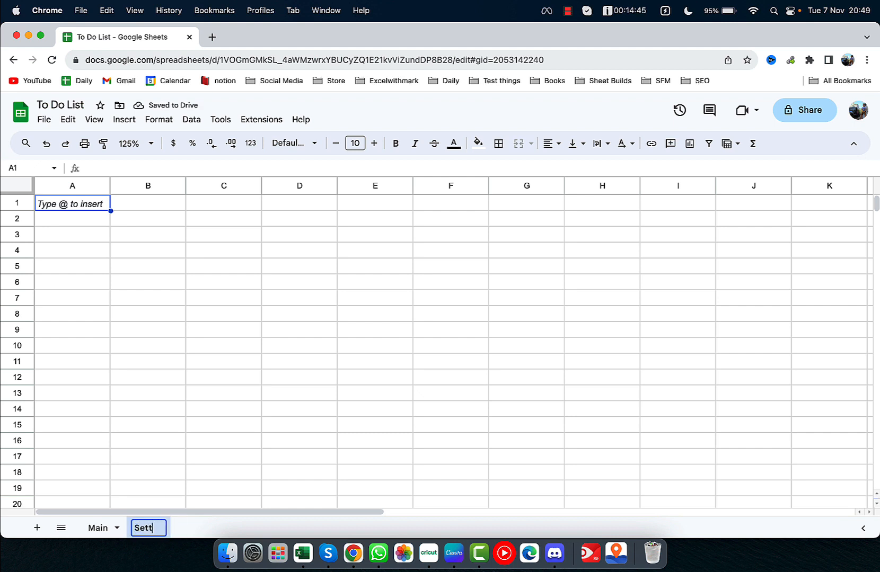
type("ings")
left_click(189, 440)
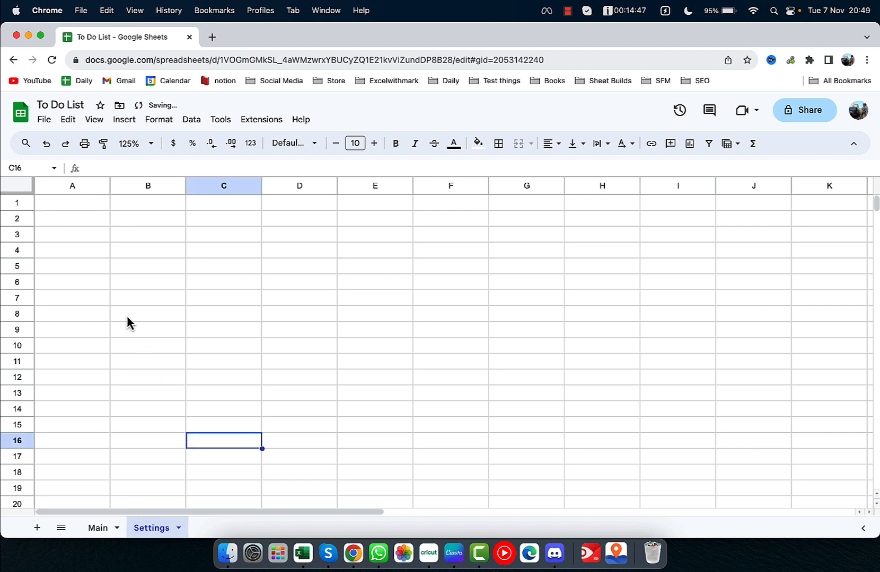
- Enter the heading People in A1 of the Settings sheet
left_click(89, 210)
type("People")
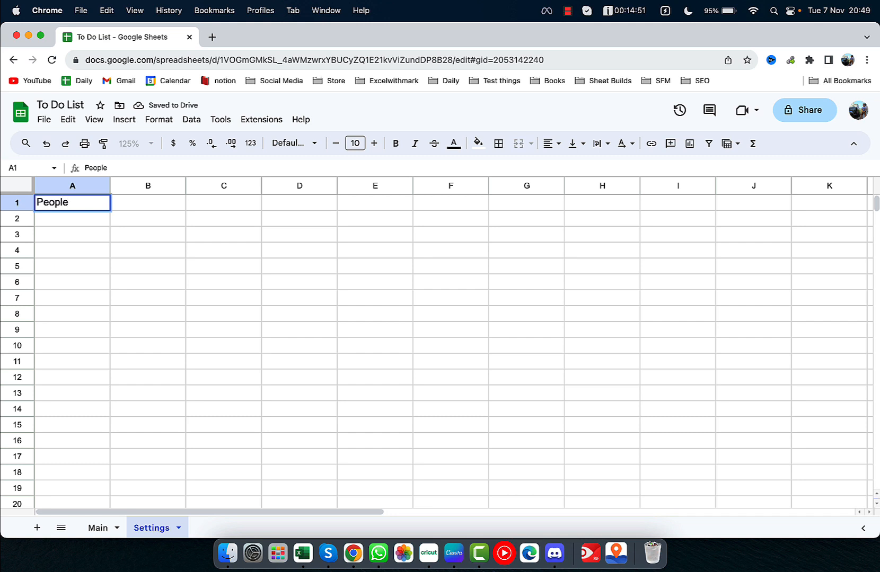
key("Return")
- List the five team members' first names in A2:A6 under the People heading
type("Mark")
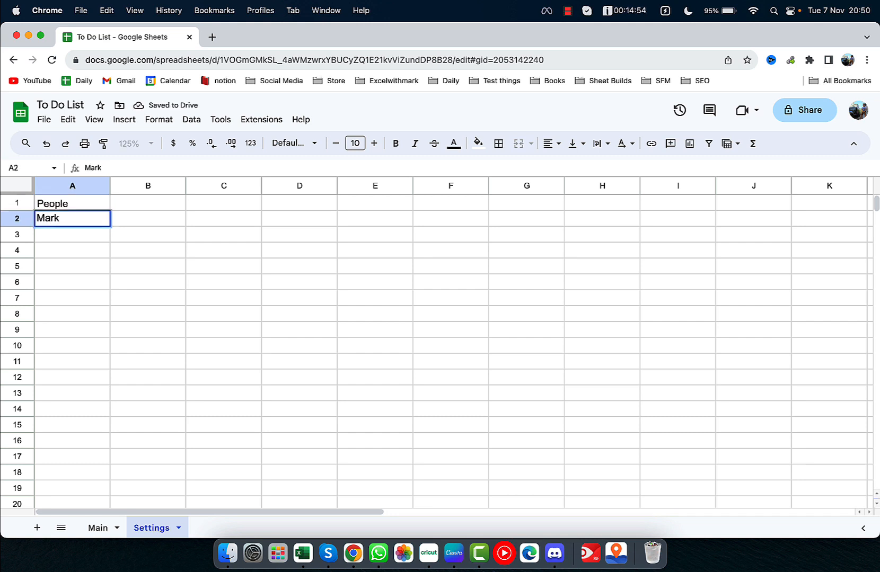
key("Return")
type("GEm")
key("BackSpace")
key("BackSpace")
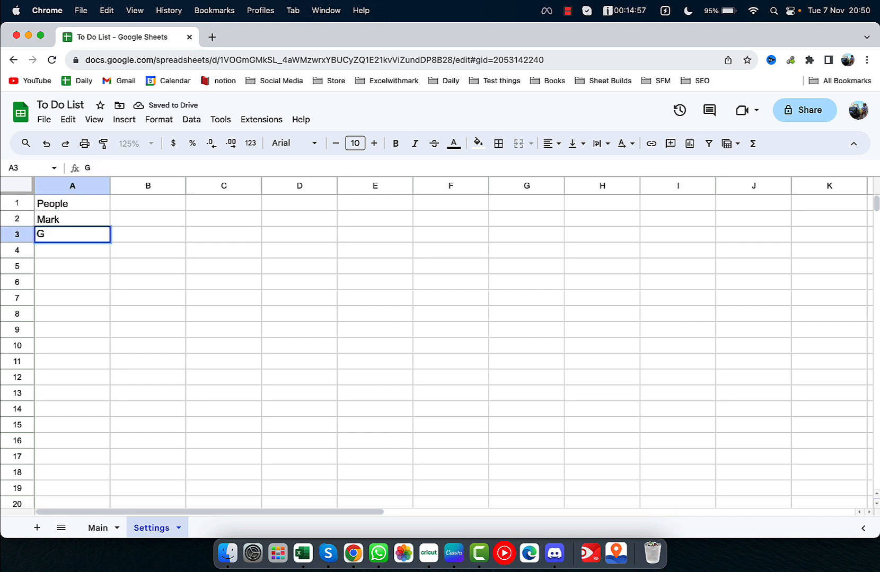
type("emma")
key("Return")
type("Helen")
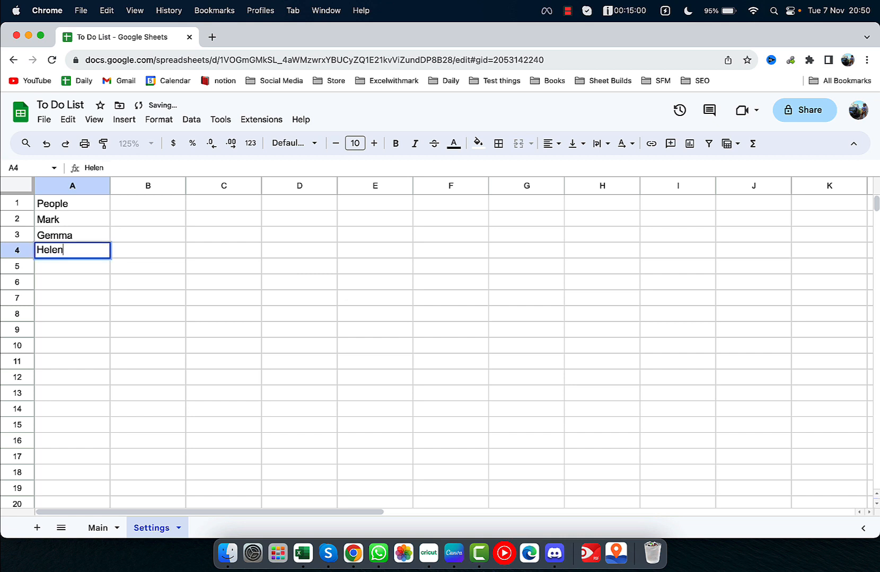
key("Return")
type("Liv")
key("Return")
type("Owen")
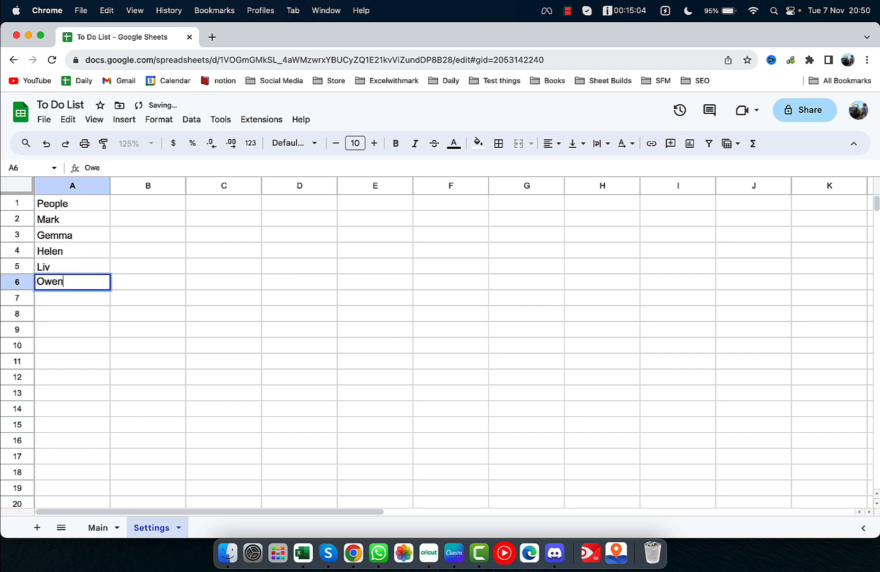
key("Return")
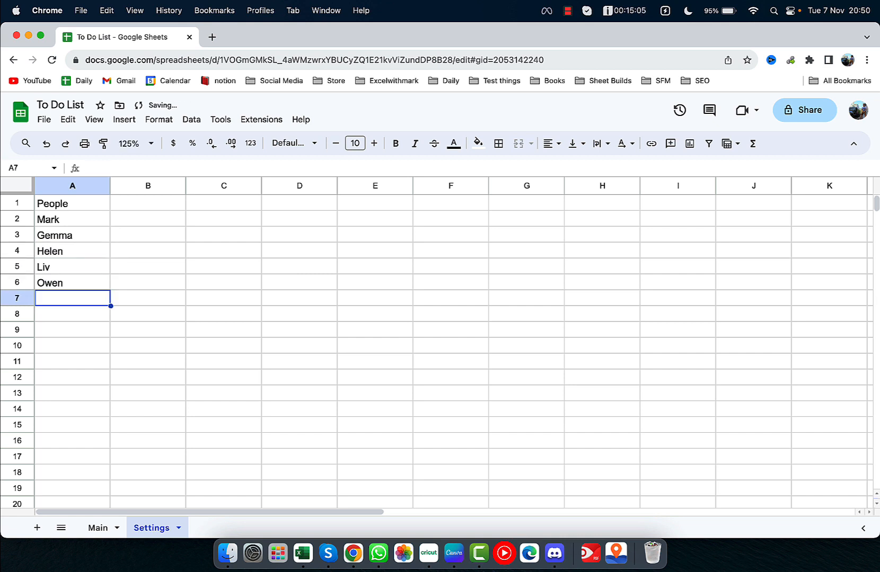
- Add a Dropdown (from a range) validation rule to the Assigned To cells D4:D12 on the Main sheet
left_click(96, 526)
left_click_drag(373, 274, 365, 406)
left_click(191, 120)
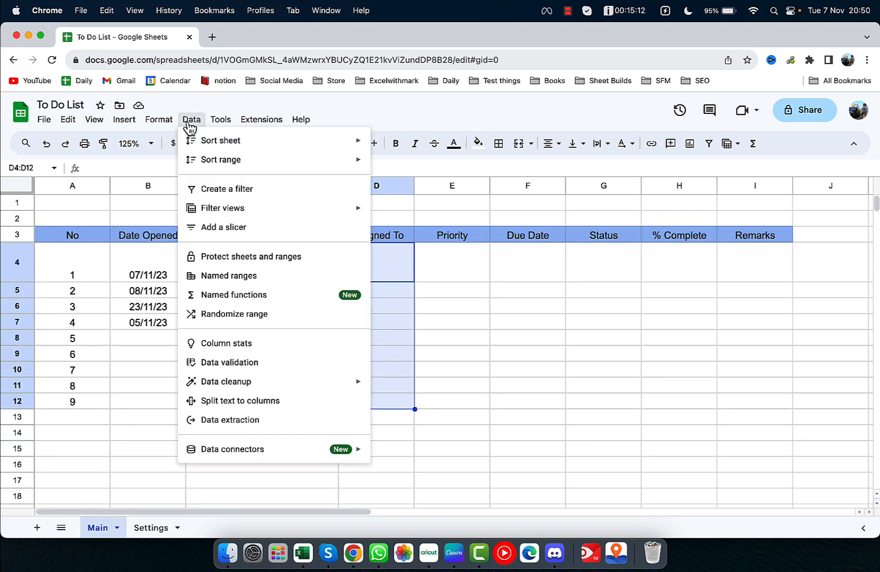
left_click(240, 362)
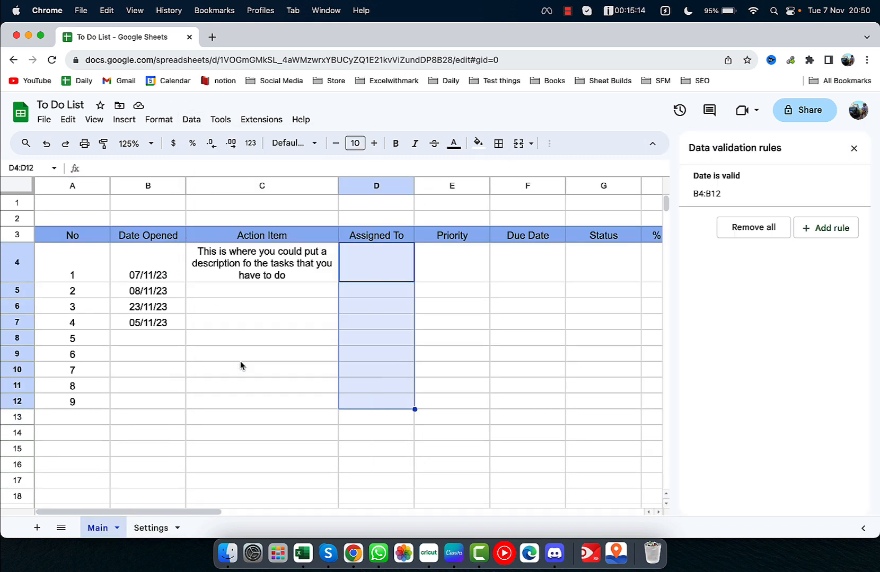
left_click(825, 232)
left_click(834, 255)
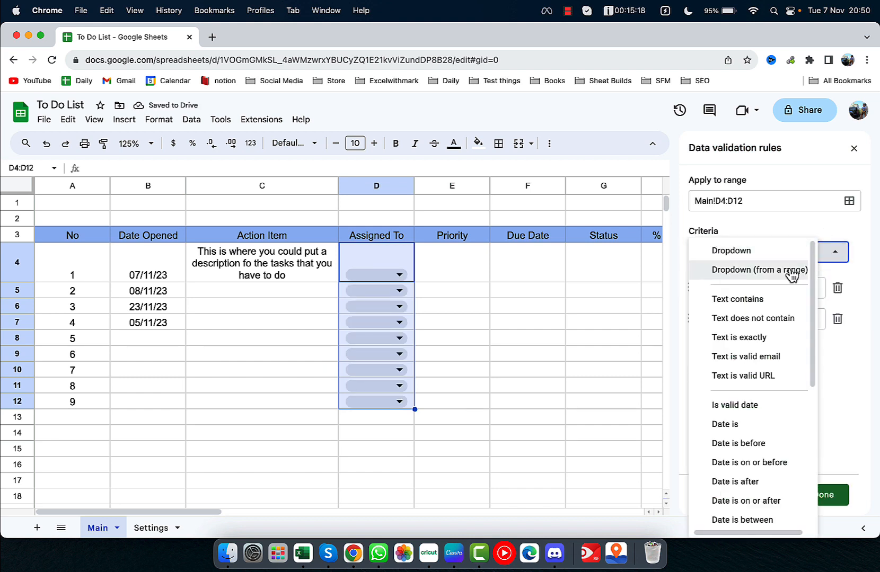
left_click(737, 273)
- Set the Assigned To dropdown's source range to the listed people in Settings!A2:A6
left_click(836, 288)
left_click(151, 528)
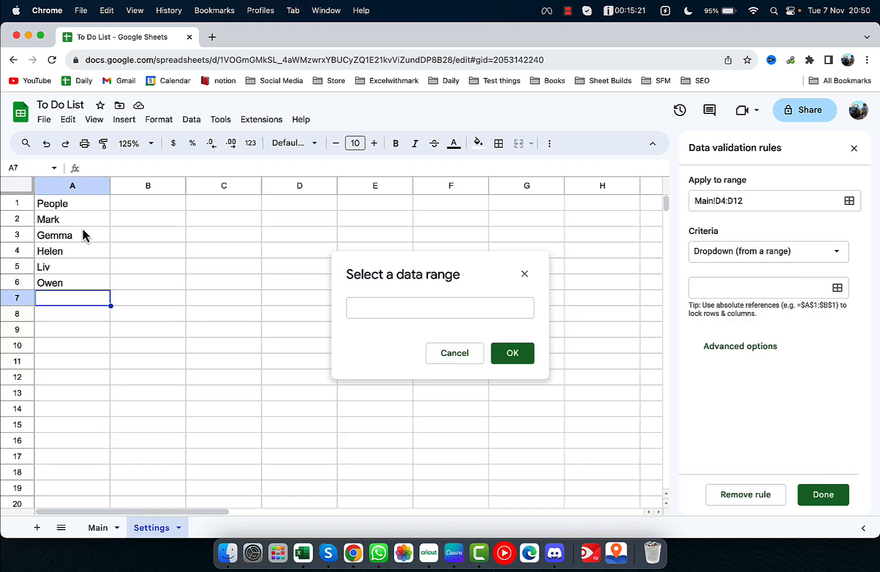
left_click_drag(74, 219, 88, 282)
left_click(517, 353)
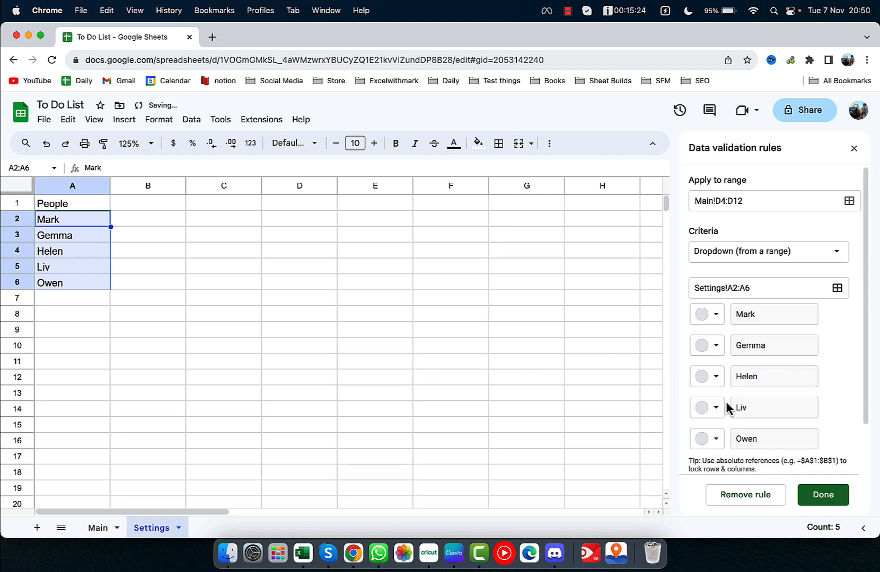
left_click(712, 314)
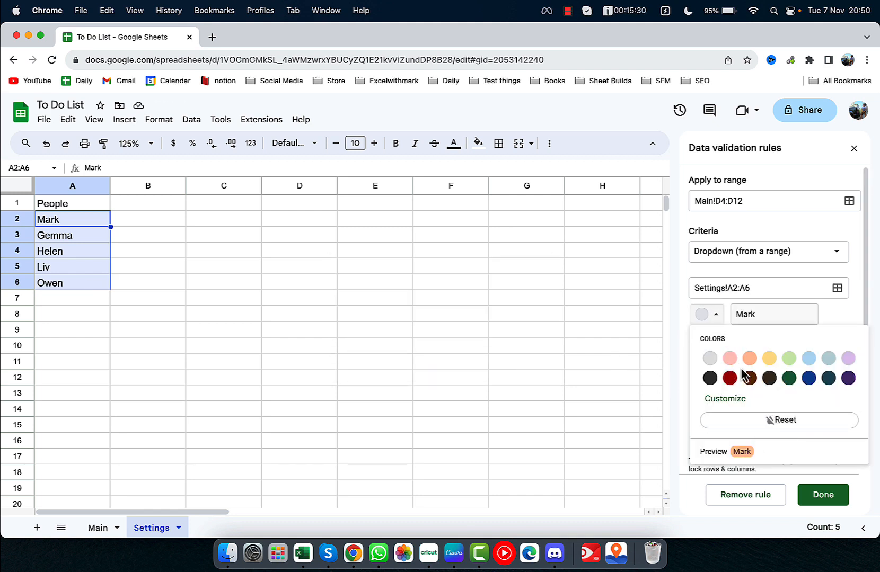
left_click(726, 400)
mouse_move(617, 333)
left_mouse_down()
mouse_move(601, 365)
mouse_move(593, 356)
mouse_move(634, 341)
mouse_move(551, 331)
mouse_move(570, 331)
left_mouse_up()
left_click(636, 519)
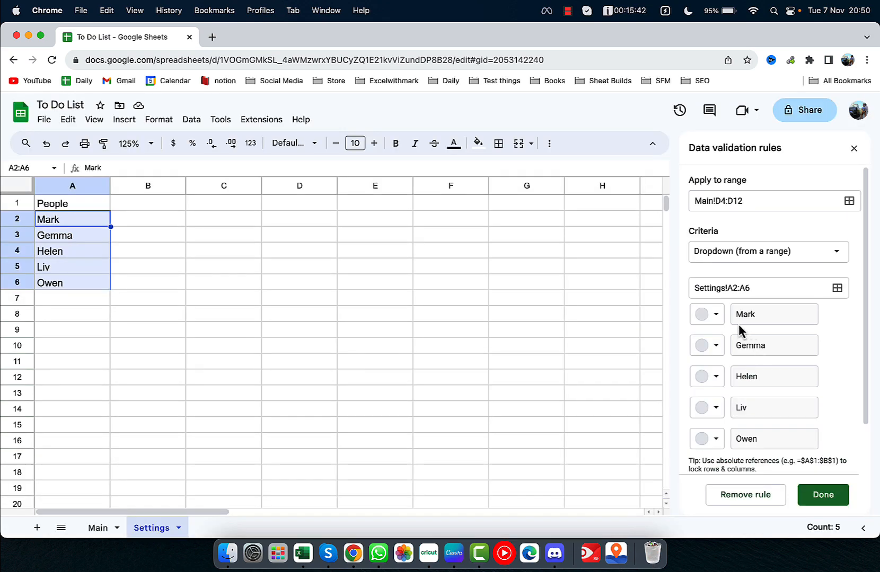
- Colour the five people in the dropdown light yellow, orange, pink, purple and blue in list order, and finish the rule
left_click(716, 315)
left_click(769, 359)
left_click(716, 345)
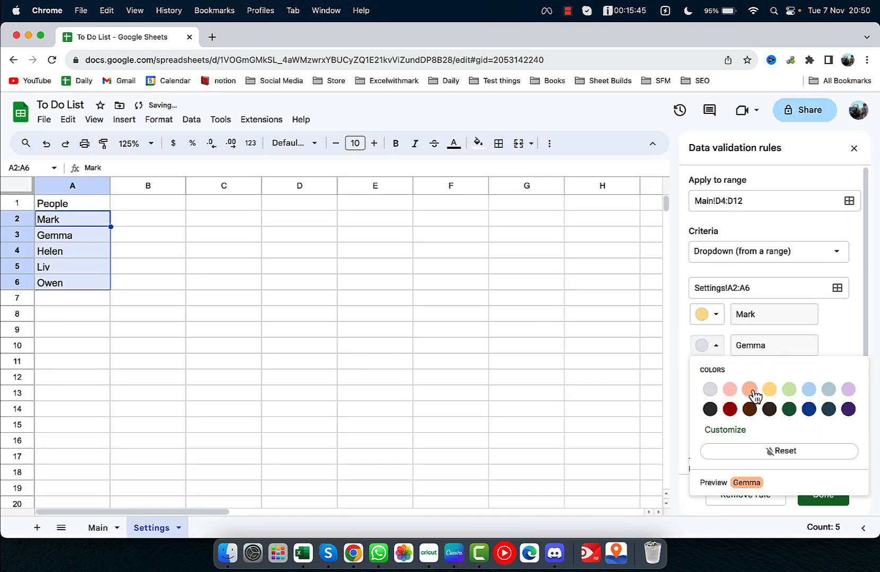
left_click(751, 392)
left_click(716, 377)
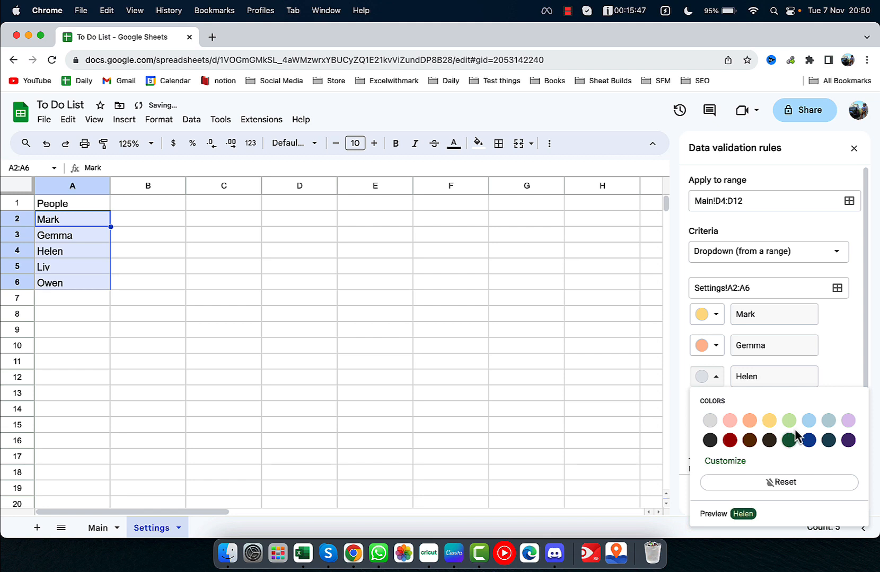
left_click(730, 422)
left_click(715, 407)
left_click(848, 290)
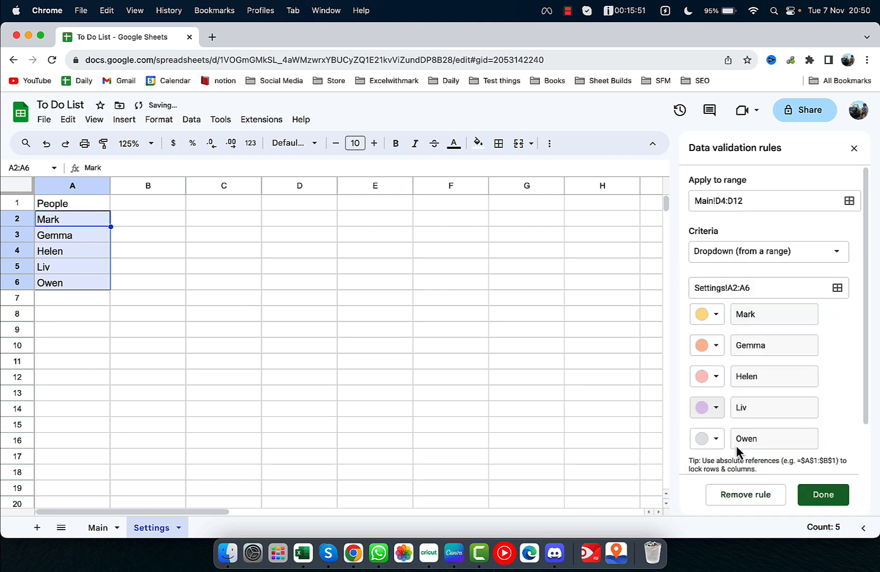
left_click(715, 439)
left_click(810, 322)
left_click(821, 495)
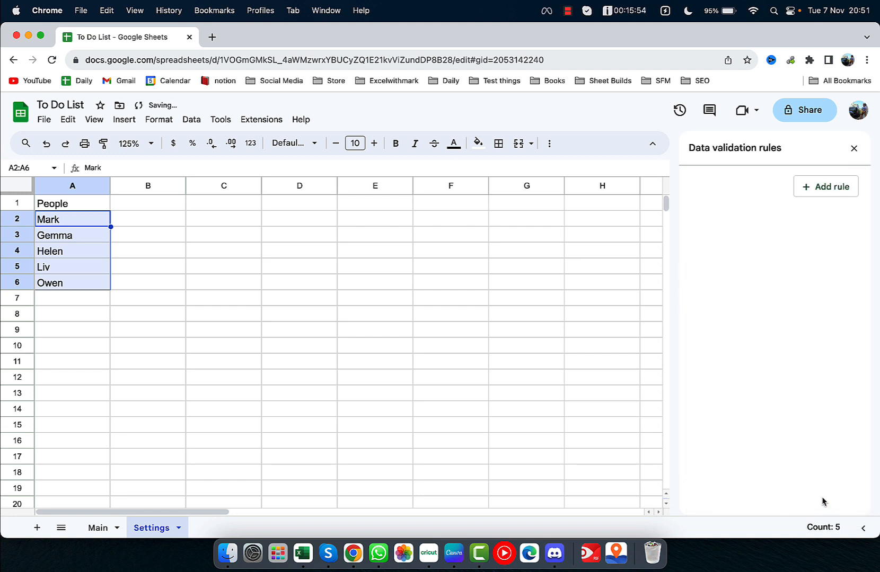
- Change the display style of the Main sheet's D4:D12 dropdown rule to Arrow and close the validation rules
left_click(98, 528)
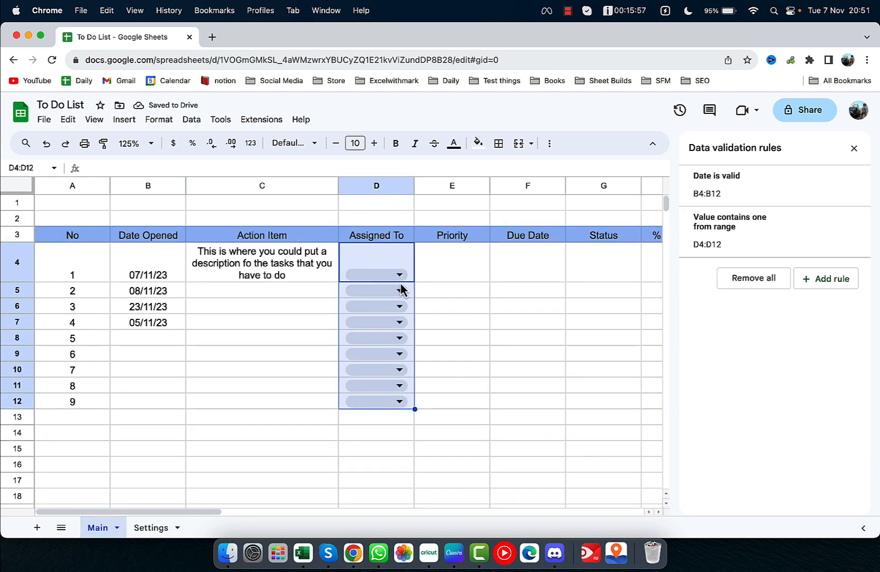
left_click(770, 245)
scroll(810, 392, "down", 2)
left_click(711, 449)
scroll(765, 448, "down", 5)
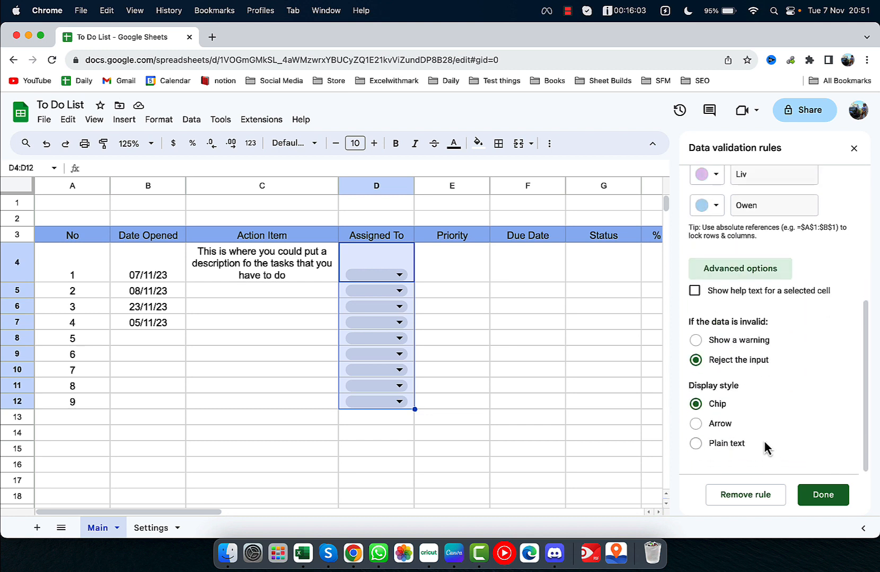
left_click(715, 424)
left_click(839, 497)
left_click(532, 385)
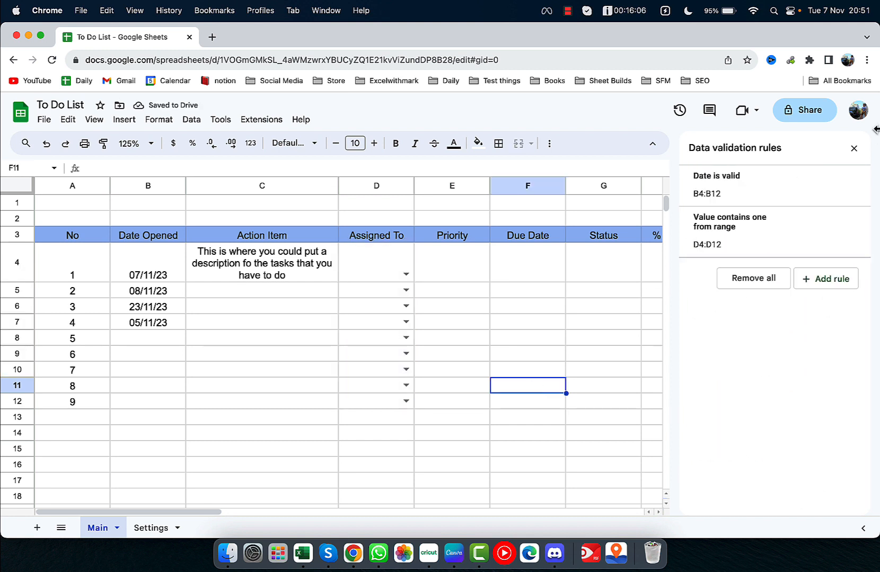
left_click(854, 148)
- Assign tasks 1, 2 and 3 to the second, third and first listed people using the dropdowns in D4:D6
left_click(406, 275)
left_click(381, 310)
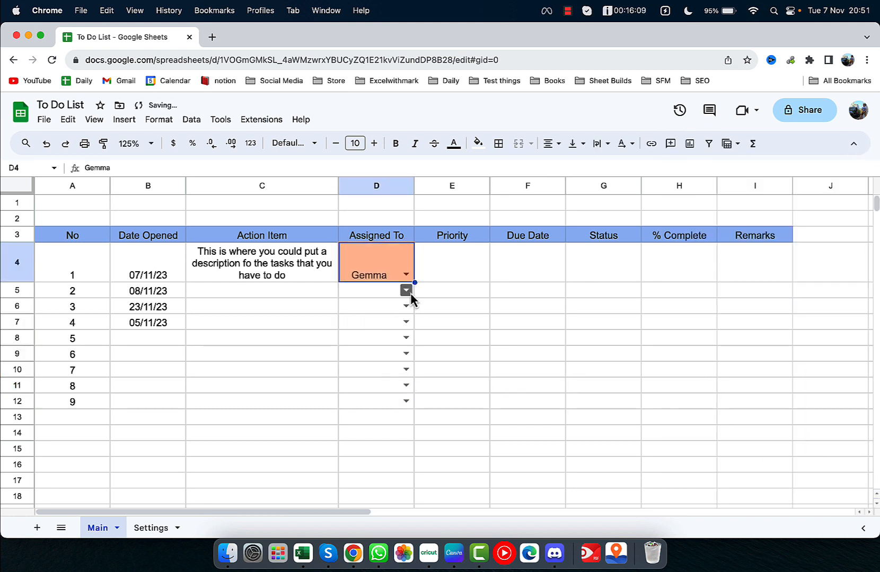
left_click(406, 290)
left_click(384, 337)
left_click(406, 306)
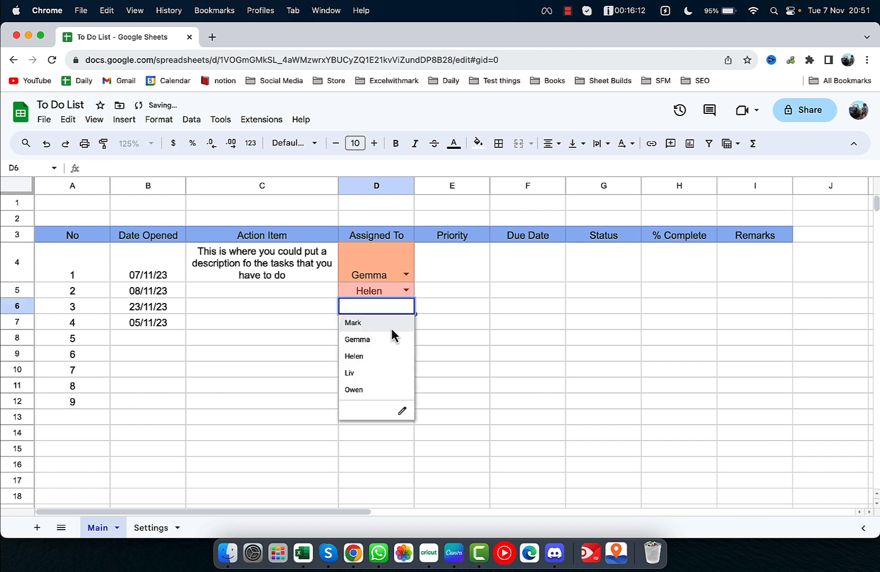
left_click(392, 328)
left_click(406, 338)
left_click(380, 373)
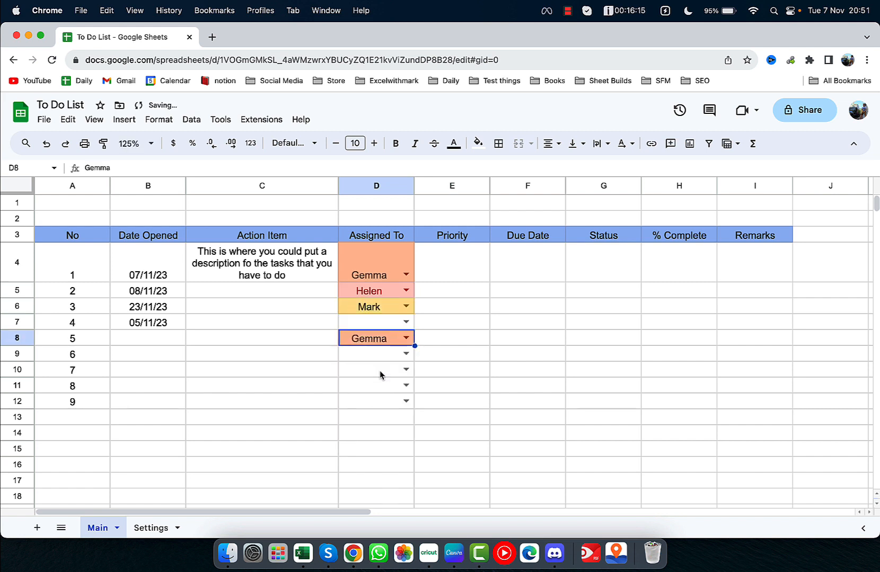
left_click(406, 338)
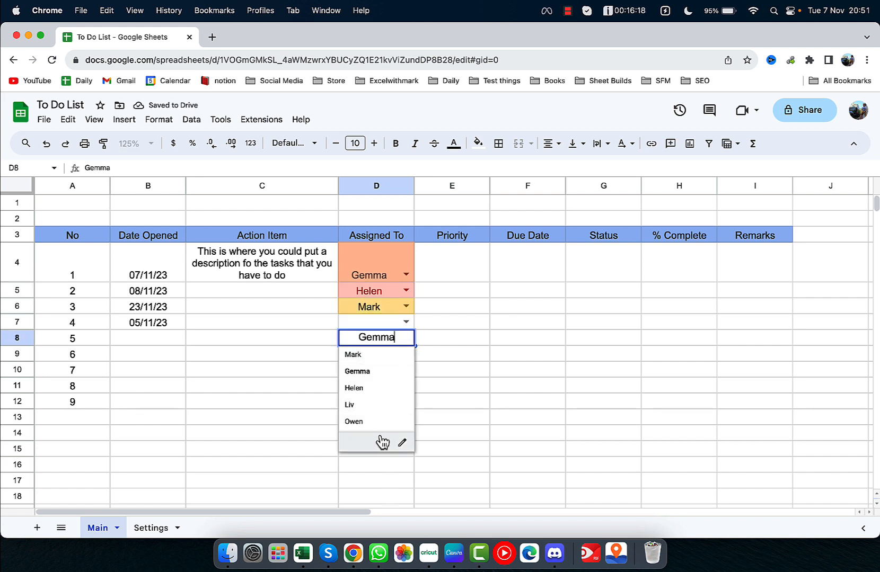
key("BackSpace")
key("BackSpace")
key("BackSpace")
key("BackSpace")
key("BackSpace")
- Assign task 4 to the fifth listed person using the dropdown in D7
left_click(406, 322)
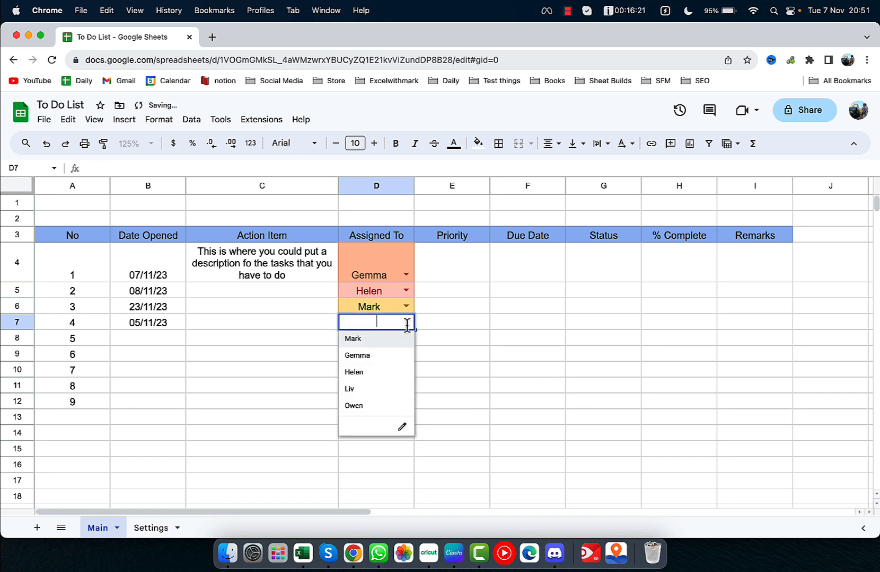
left_click(379, 341)
left_click(406, 321)
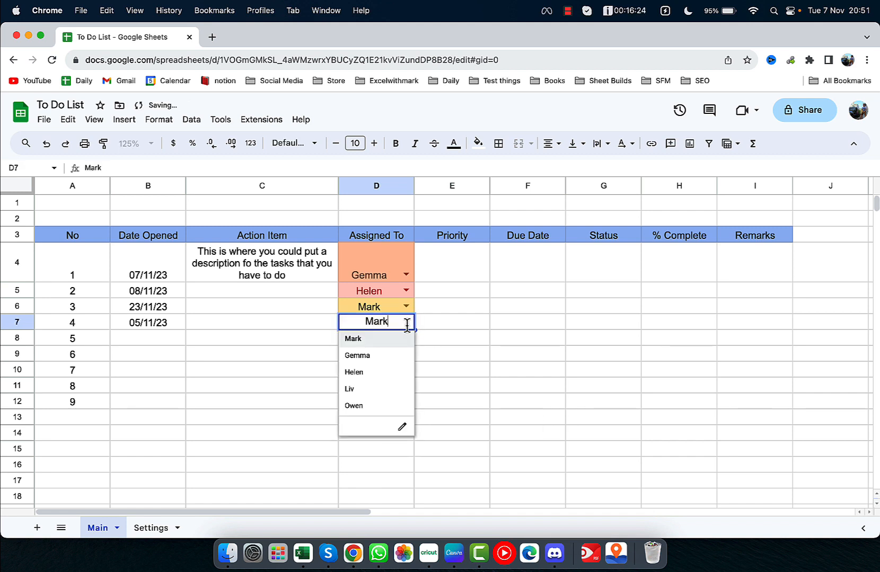
left_click(367, 407)
left_click(444, 371)
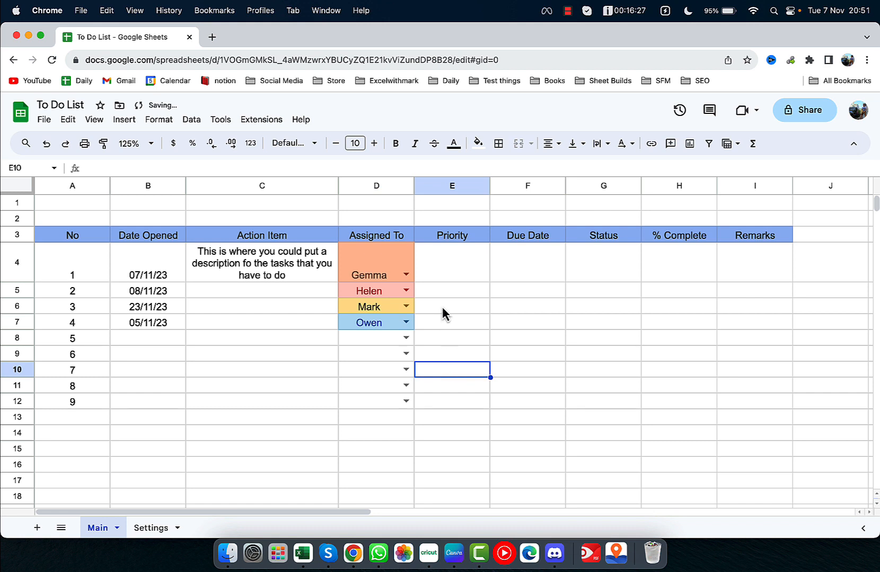
- On the Settings sheet, enter the heading Priority in C1 with Low, Medium and High beneath it in C2:C4
left_click(152, 534)
left_click(212, 208)
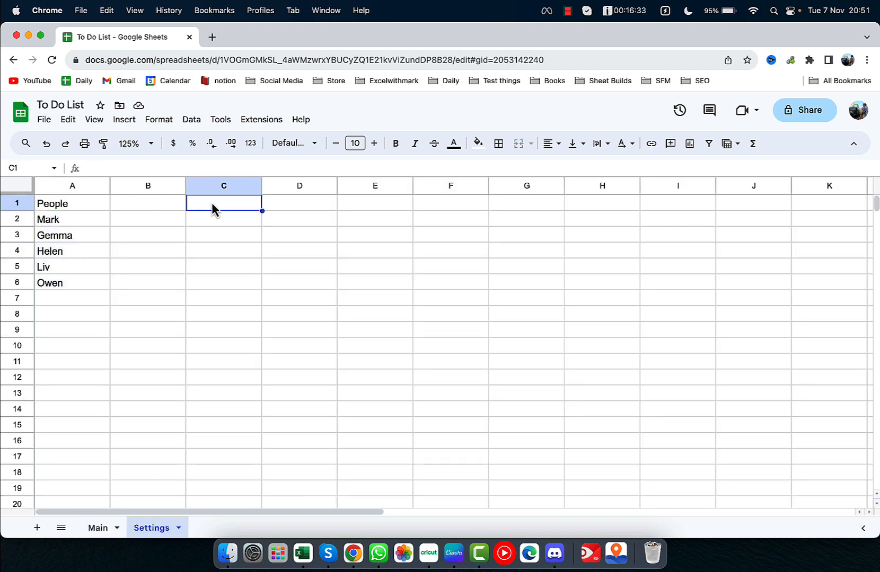
type("Prior")
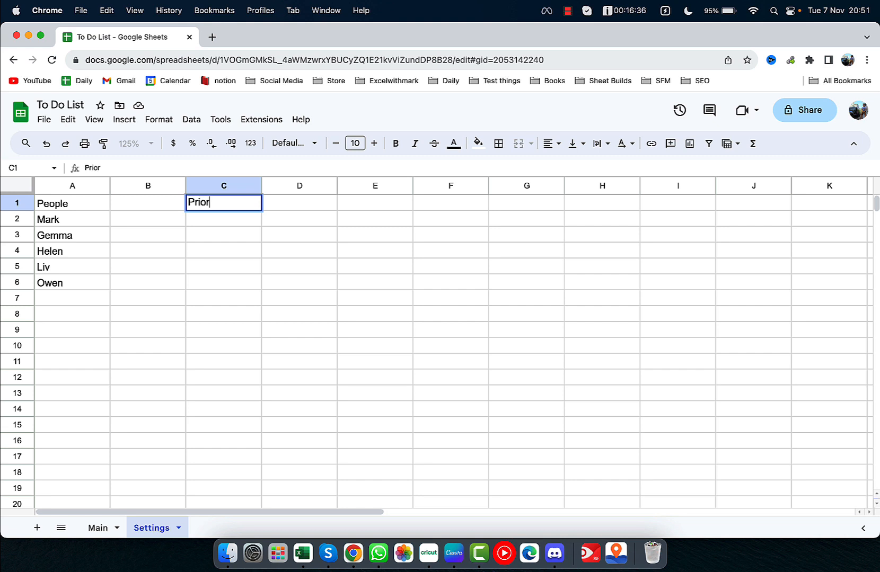
type("L")
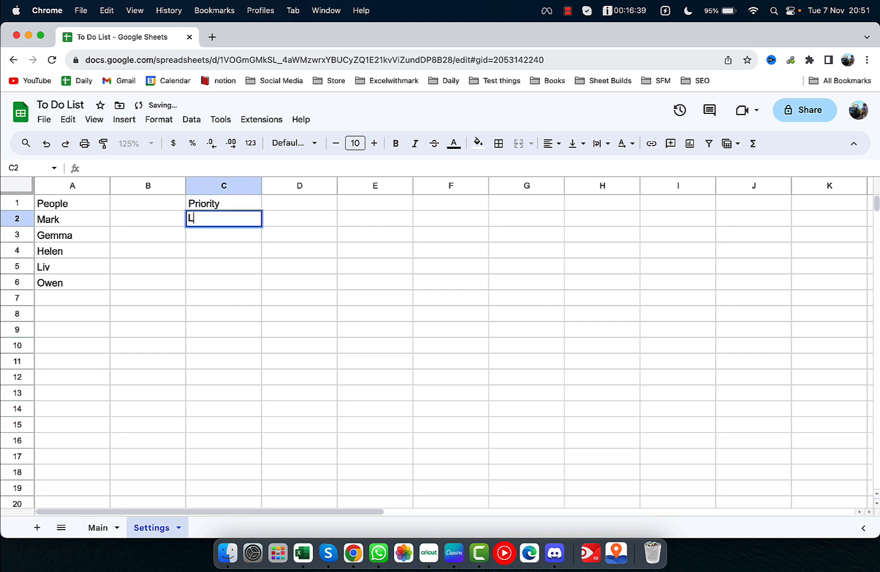
type("ow")
key("Return")
type("MediU")
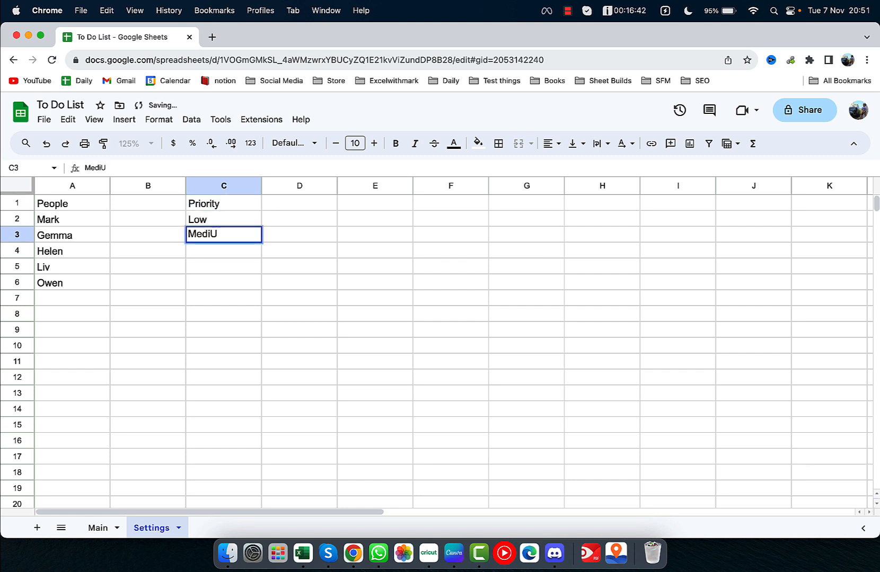
type("m")
key("Return")
type("H")
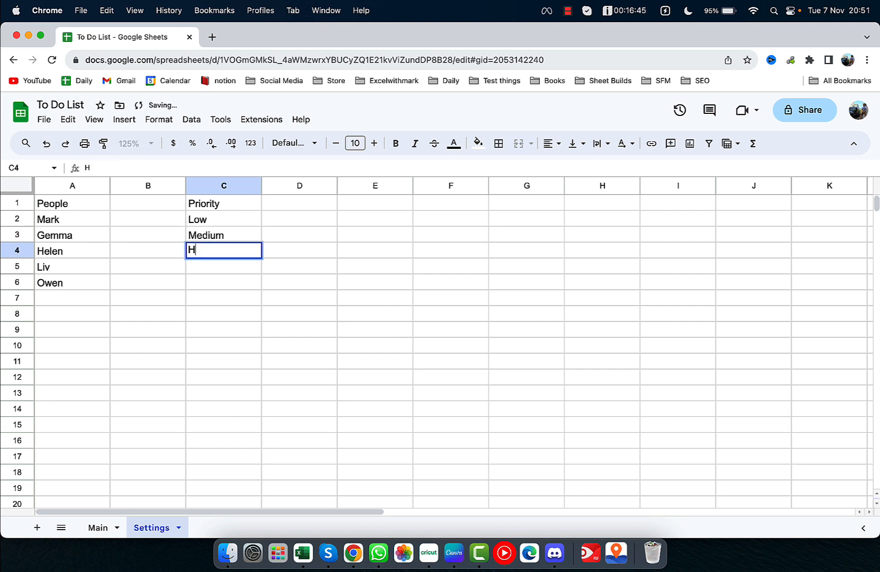
type("igh")
key("Return")
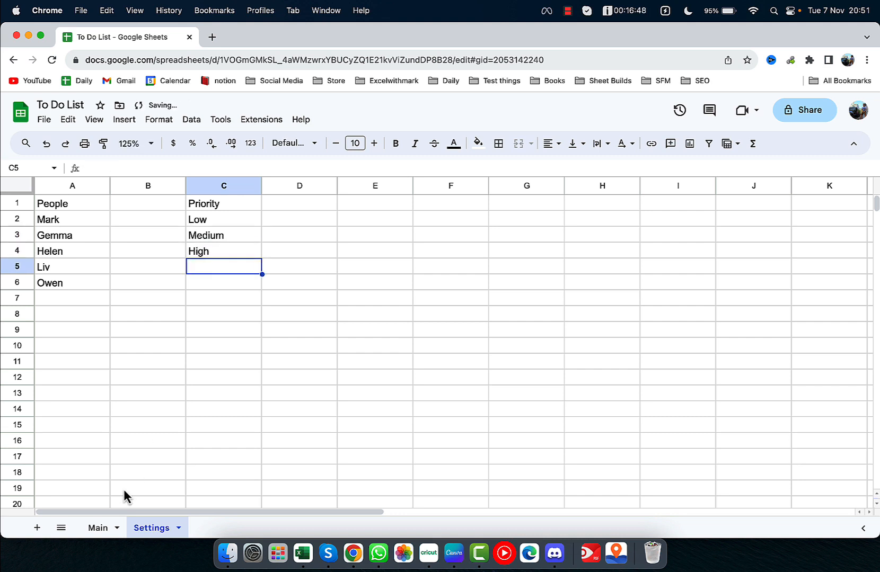
- Add a Dropdown (from a range) validation rule to the Priority cells E4:E12 on the Main sheet
left_click(98, 528)
left_click_drag(454, 282, 452, 402)
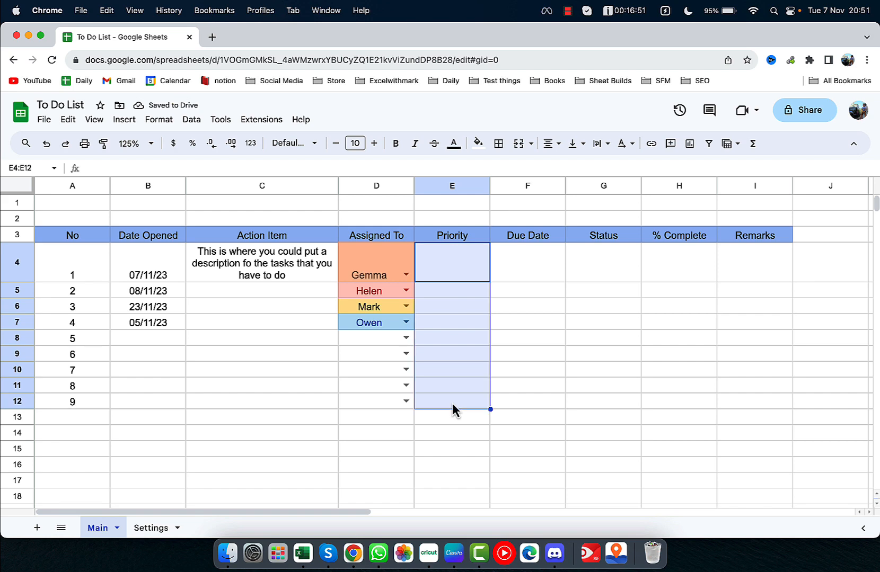
left_click(192, 120)
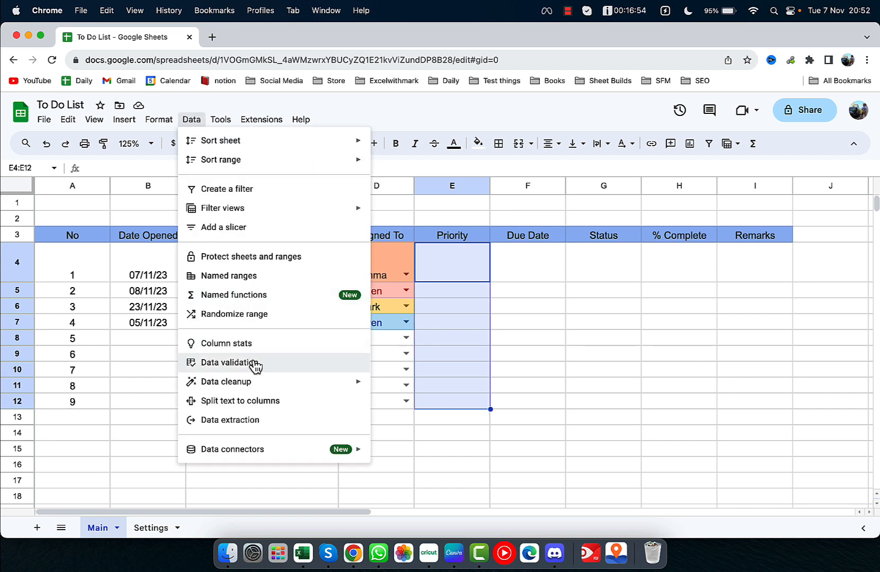
left_click(252, 364)
left_click(836, 283)
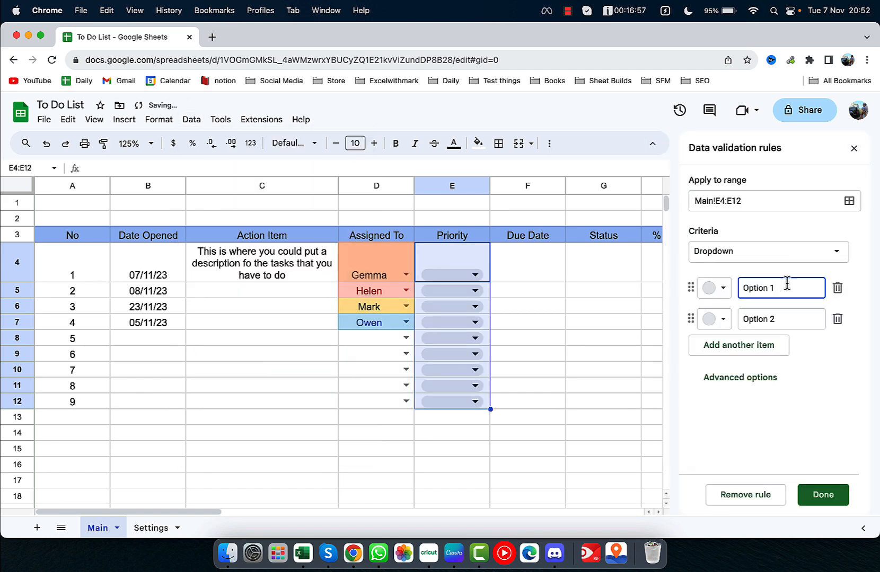
left_click(842, 259)
left_click(792, 273)
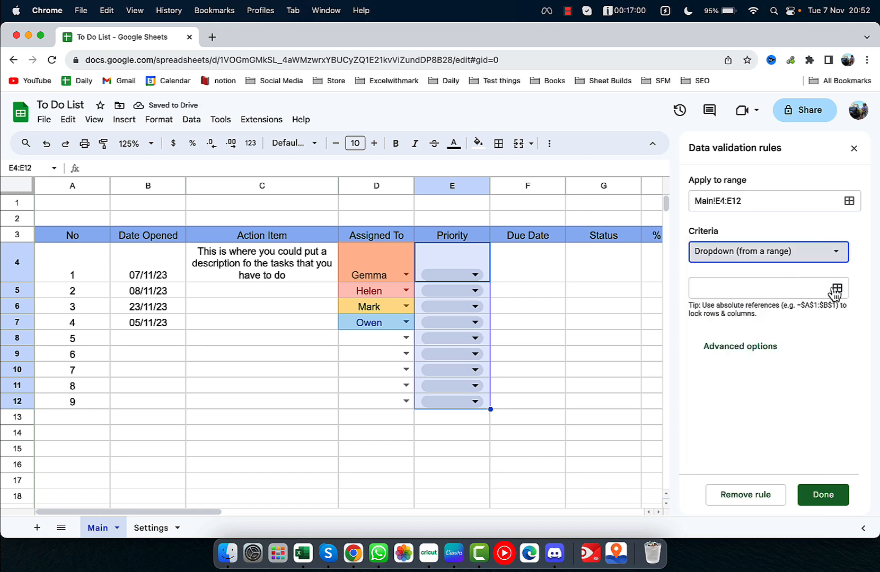
- Set the Priority dropdown's source range to Settings!C2:C4
left_click(837, 288)
left_click(152, 528)
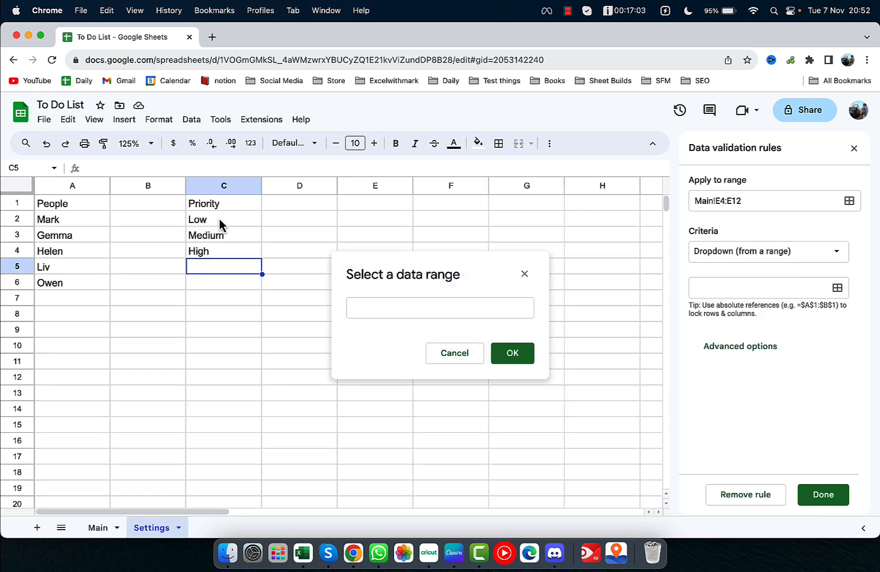
left_click_drag(218, 218, 219, 255)
left_click(510, 351)
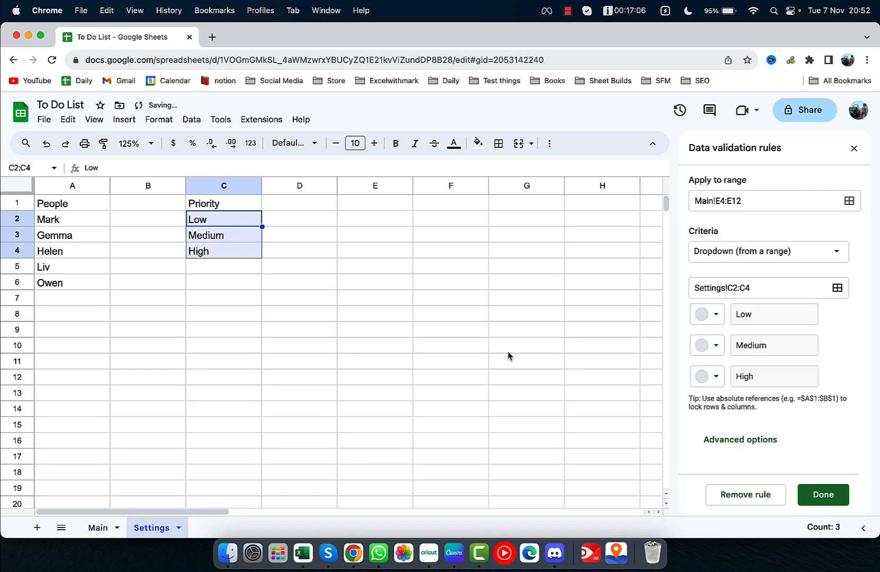
- Colour the Priority dropdown options light green for Low, yellow for Medium and dark red for High, and save the rule
left_click(721, 321)
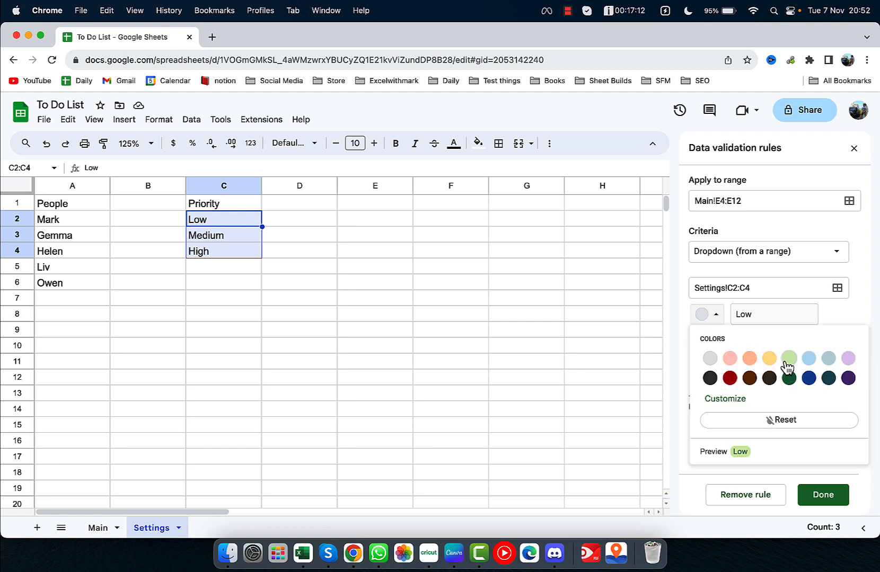
left_click(789, 358)
left_click(717, 346)
left_click(769, 389)
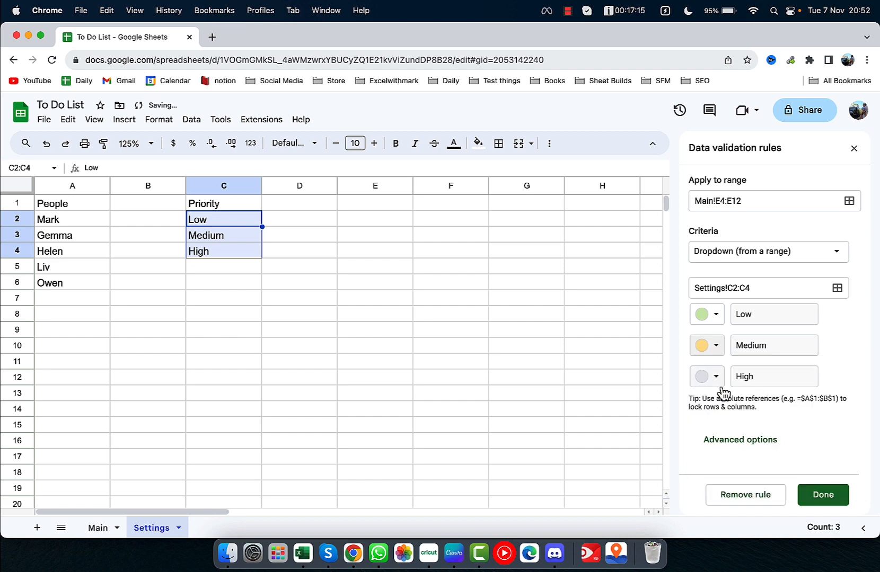
left_click(715, 376)
left_click(730, 442)
left_click(824, 493)
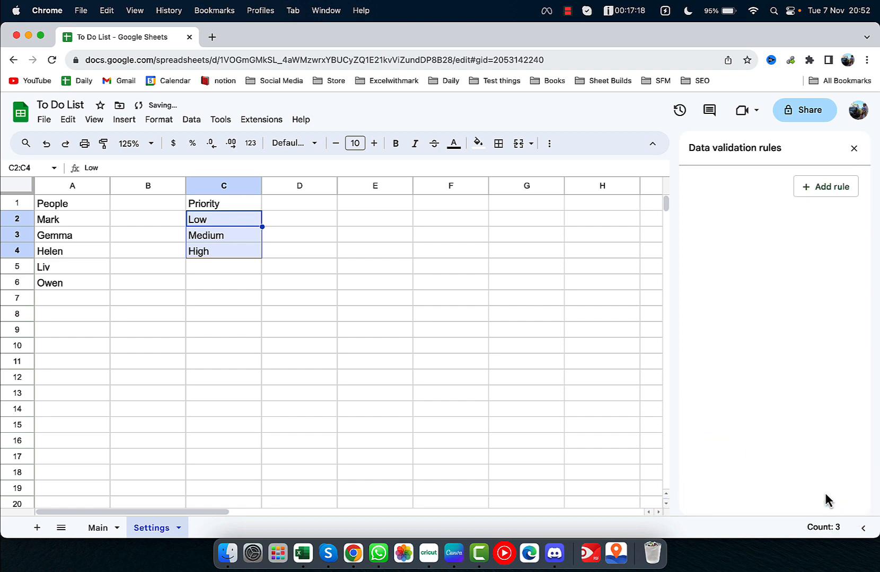
- On the Main sheet, set the priority of task 1 to Medium and task 2 to High
left_click(101, 529)
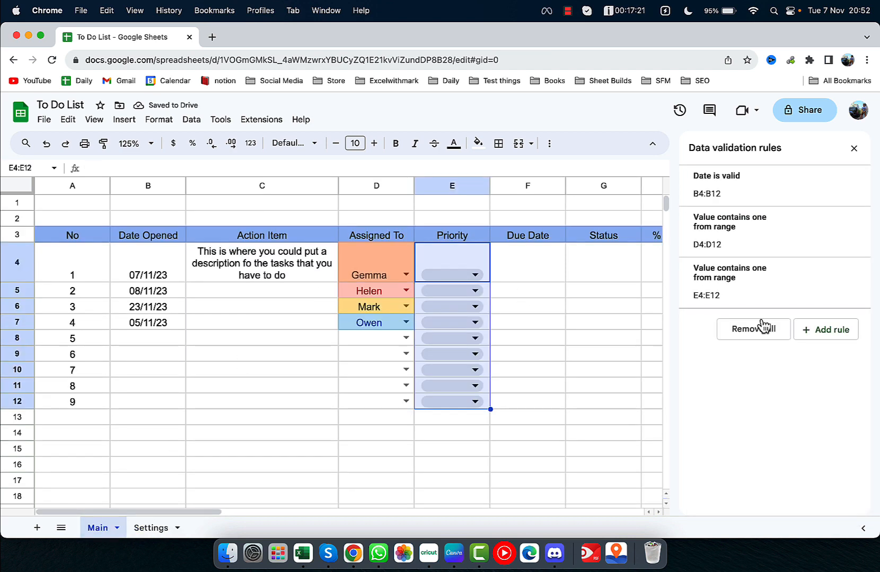
left_click(475, 275)
left_click(437, 312)
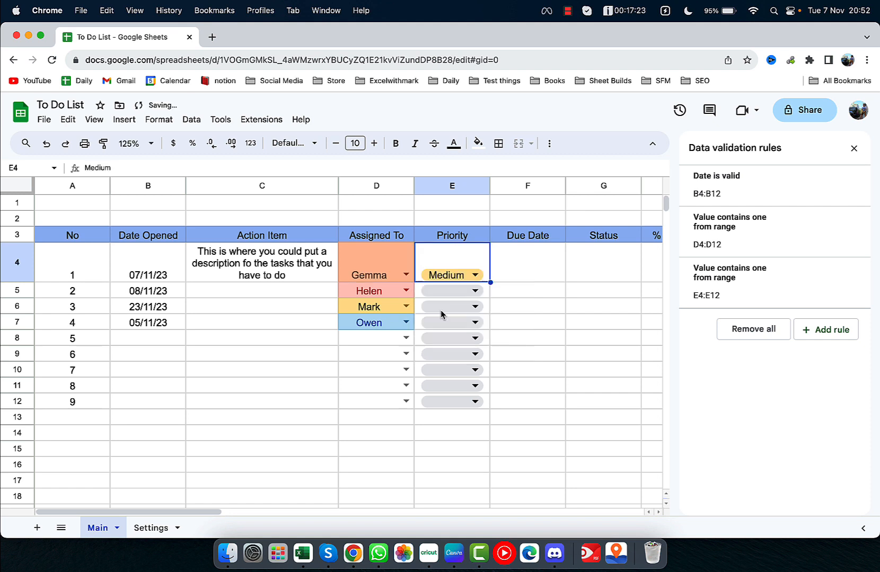
left_click(475, 291)
left_click(444, 348)
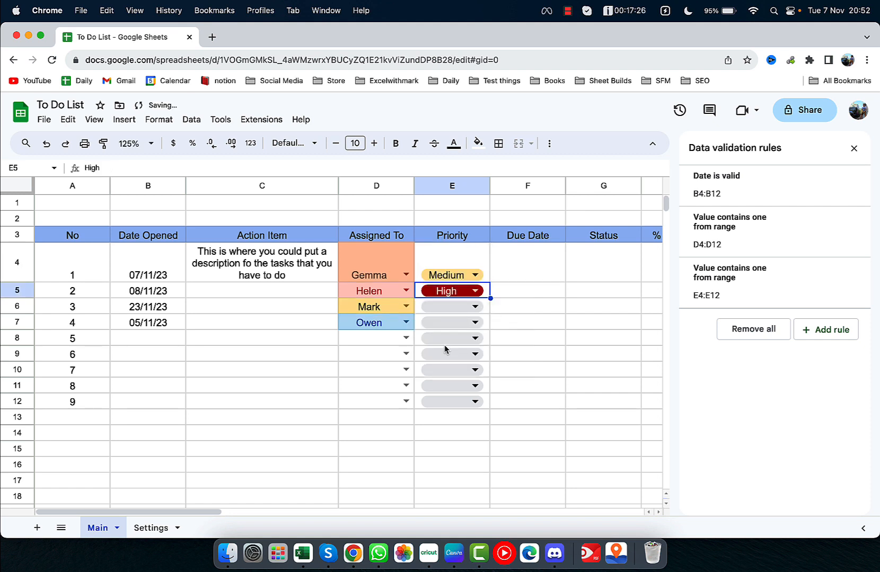
- Vertically align the contents of the Priority column E to the middle
left_click(449, 186)
left_click(549, 144)
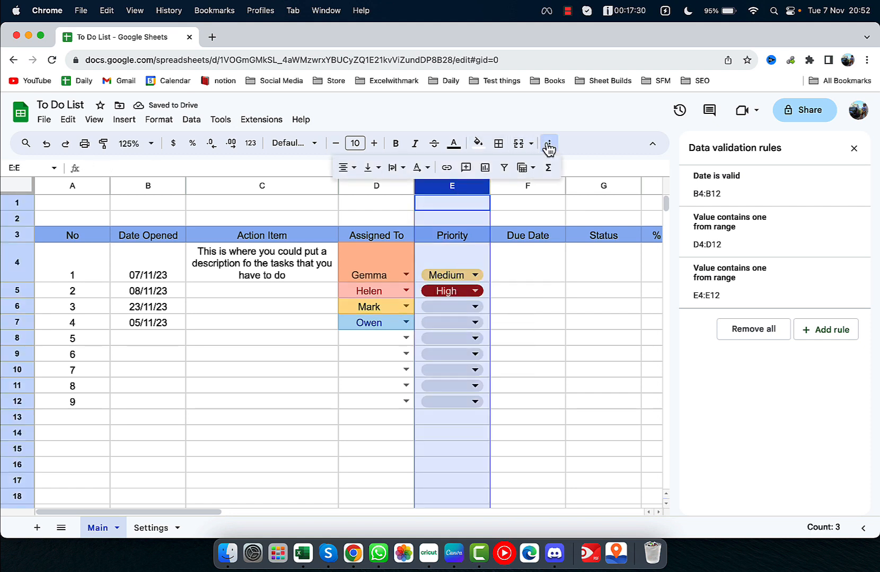
left_click(371, 168)
left_click(373, 191)
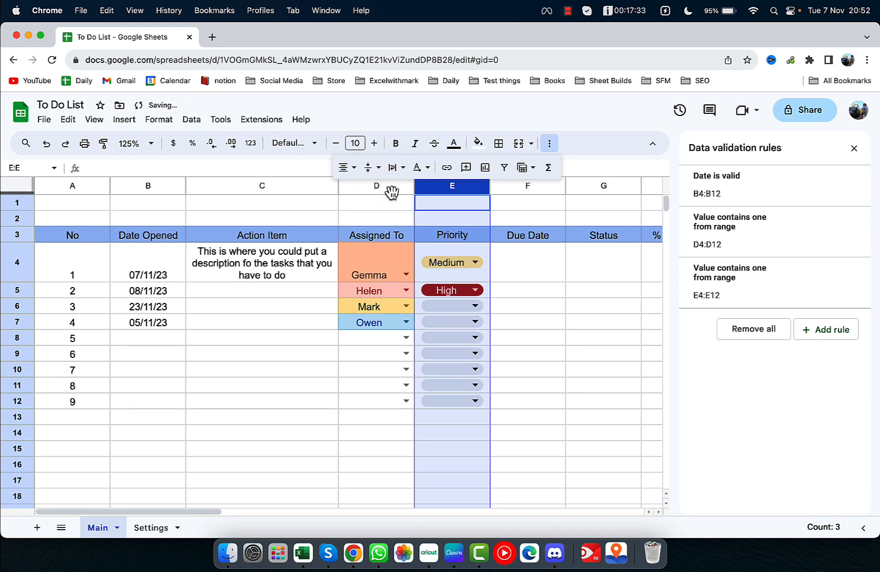
left_click(550, 297)
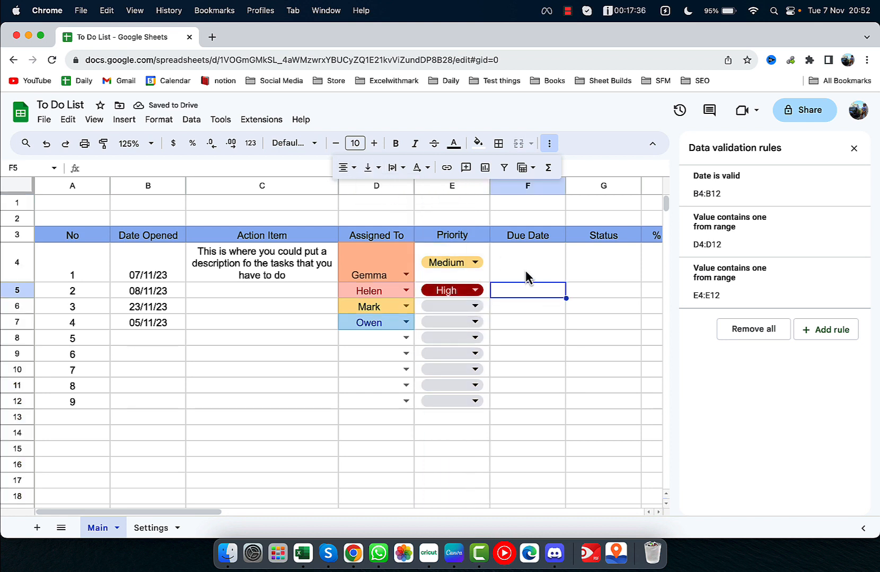
- Add a validation rule requiring a valid date to the Due Date cells F4:F12
left_click_drag(525, 272, 528, 404)
left_click(826, 330)
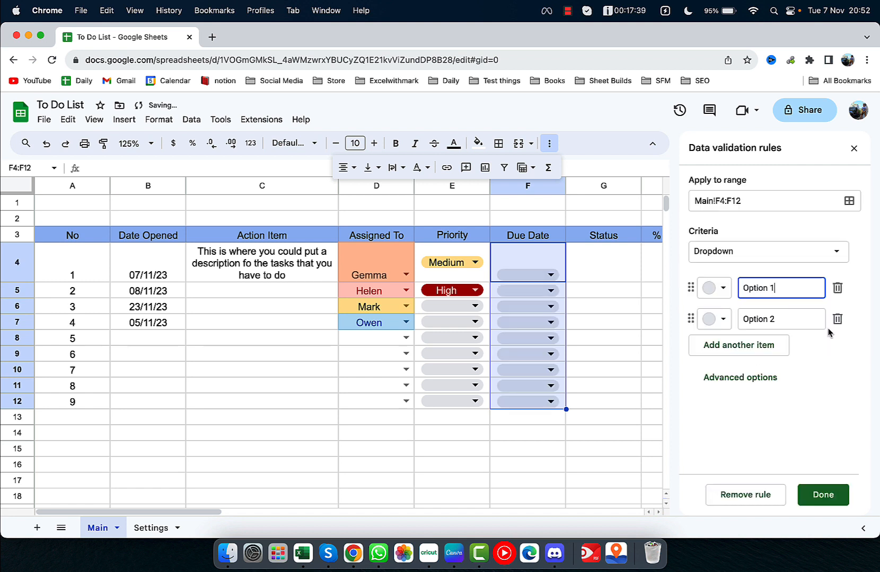
left_click(836, 253)
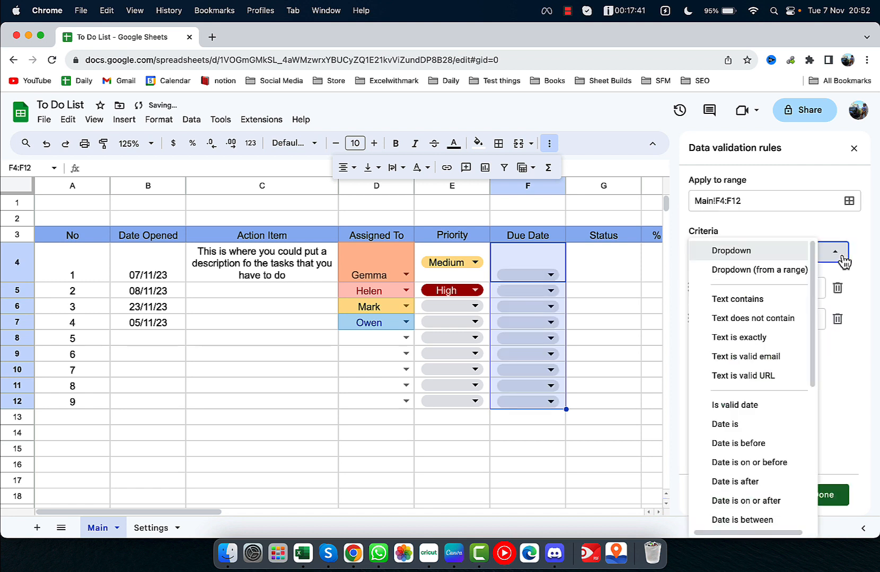
left_click(750, 408)
left_click(822, 494)
- Pick the due dates 11/10/2023, 11/11/2023 and 11/9/2023 from the calendar for F4, F5 and F6
double_click(511, 265)
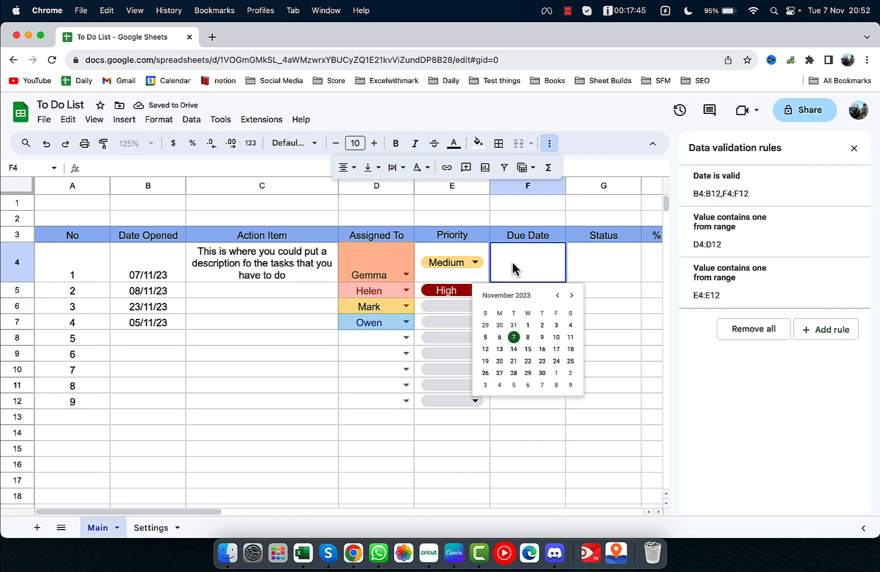
left_click(556, 338)
double_click(532, 291)
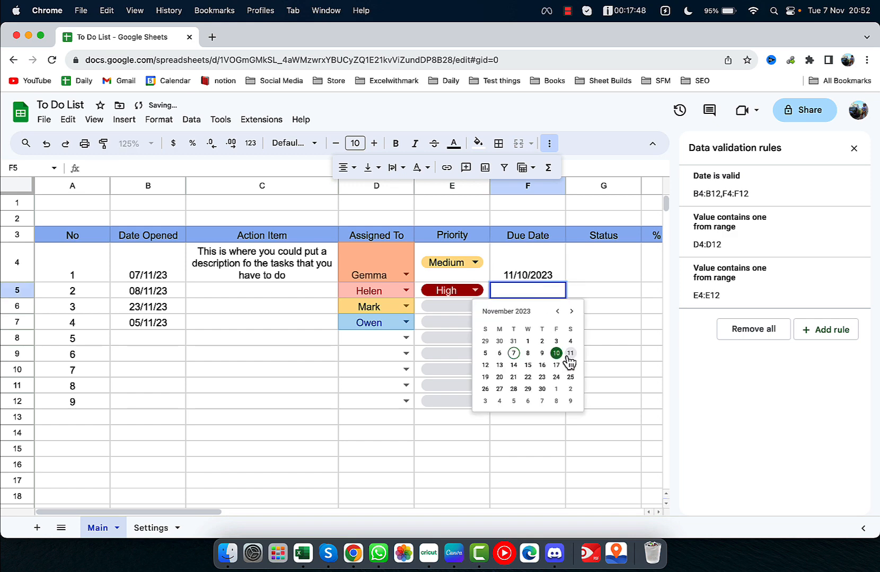
left_click(570, 353)
double_click(533, 306)
left_click(539, 368)
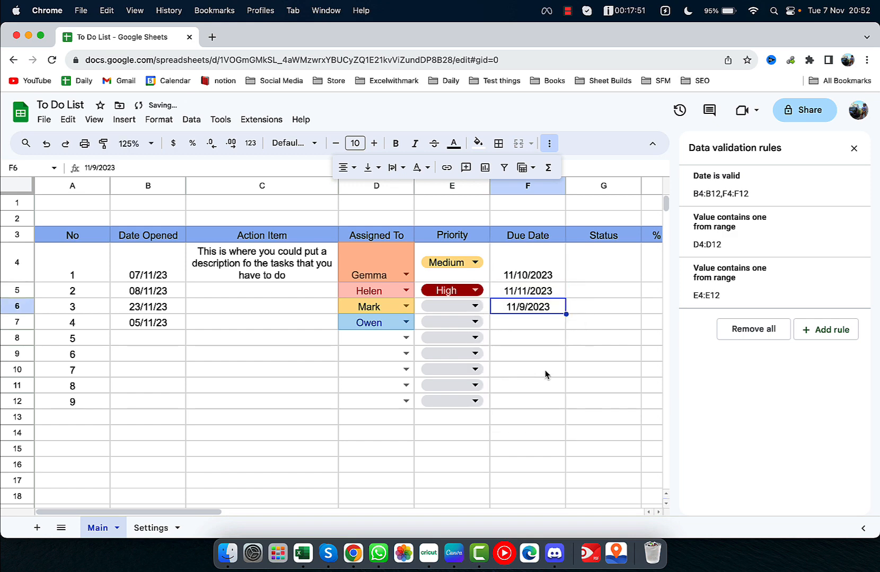
- Add a Dropdown validation rule to the Status cells G4:G12
scroll(582, 335, "right", 5)
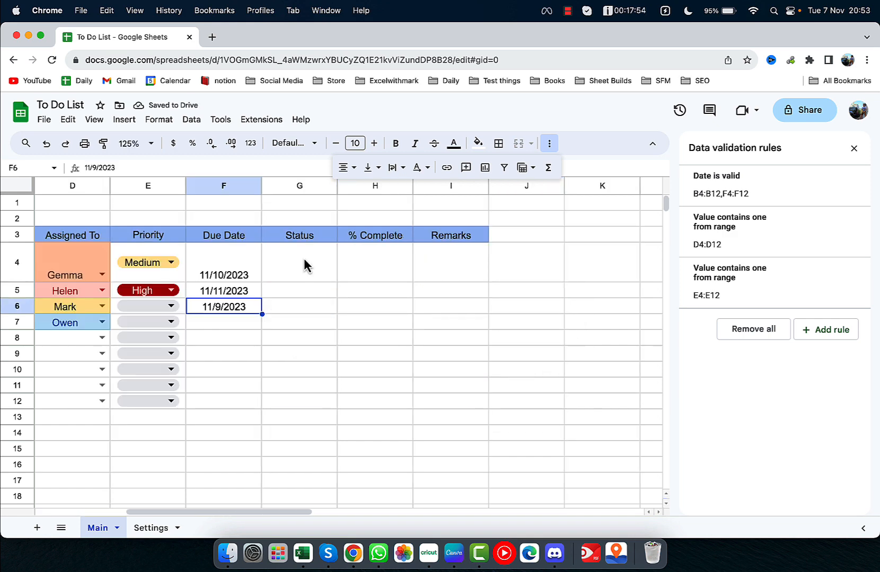
left_click(303, 259)
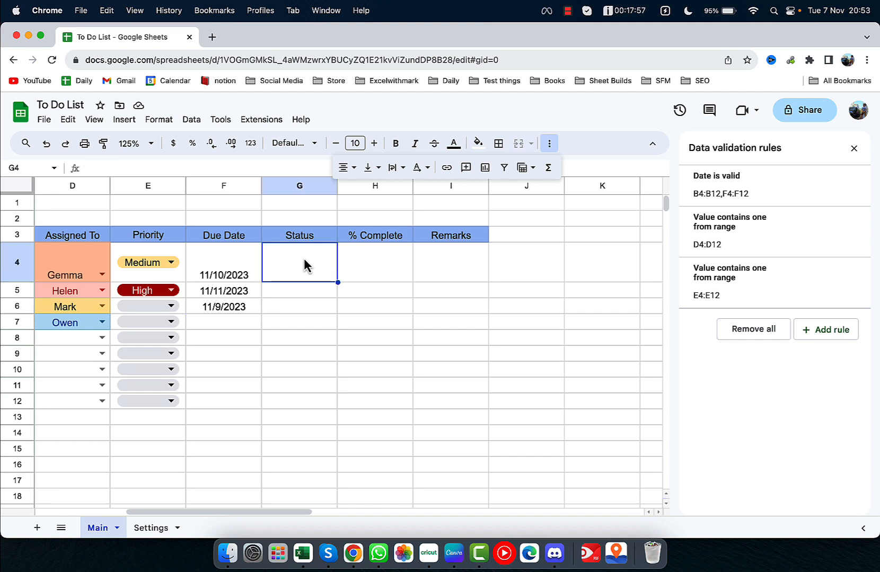
left_click_drag(304, 259, 298, 401)
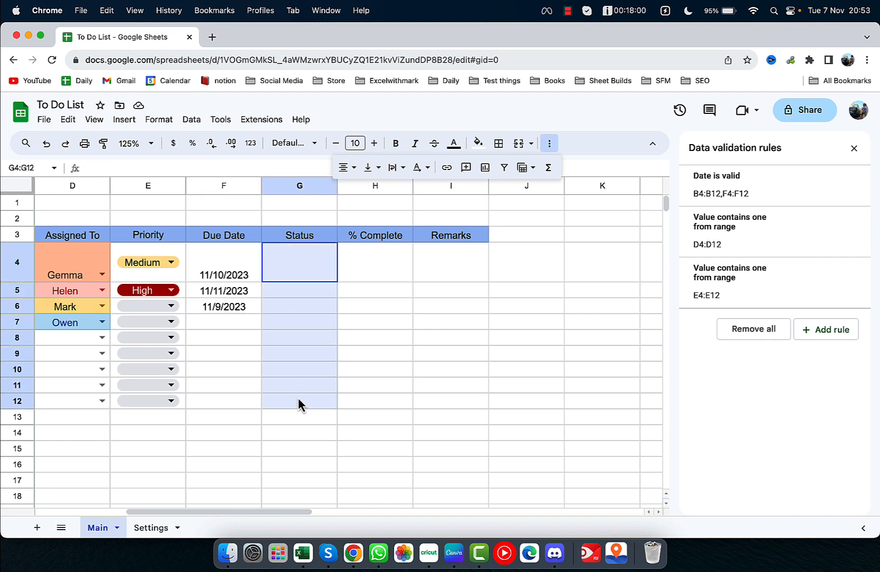
left_click(815, 324)
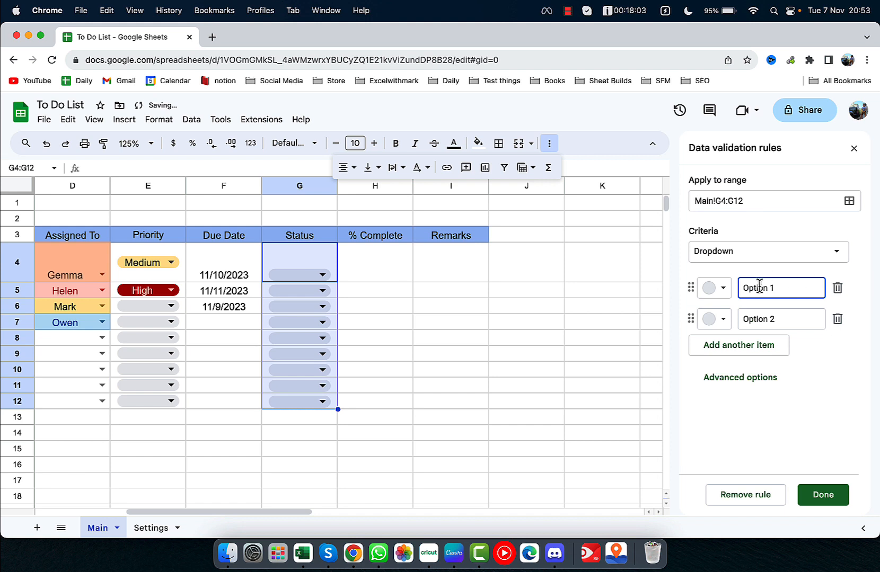
- Enter the Status dropdown items In Progress, On Hold, Cancelled and Complete
left_click_drag(782, 288, 721, 297)
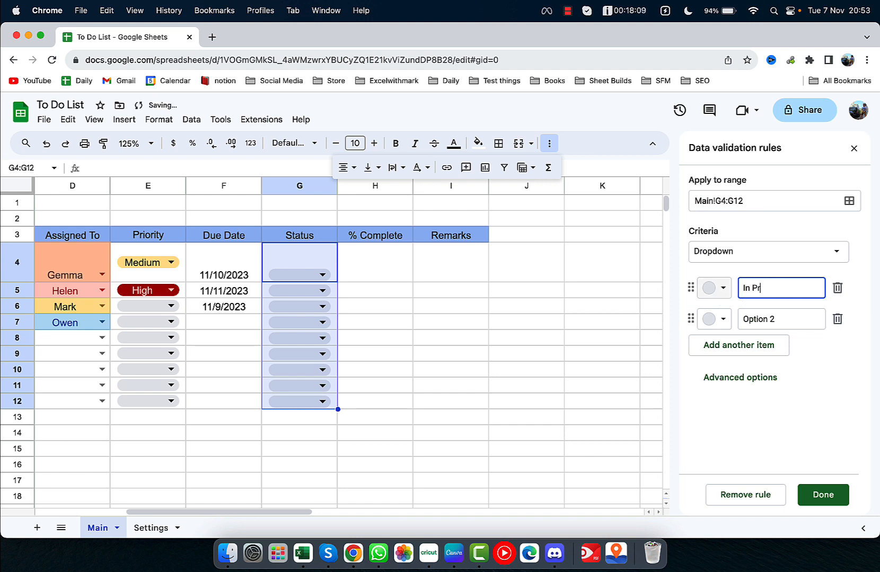
type("In Progress")
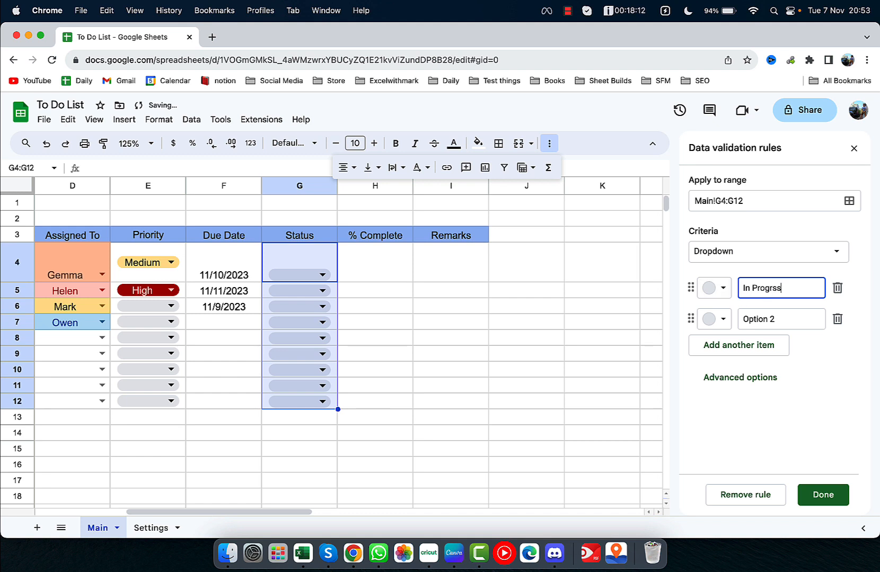
double_click(780, 321)
type("On Hold")
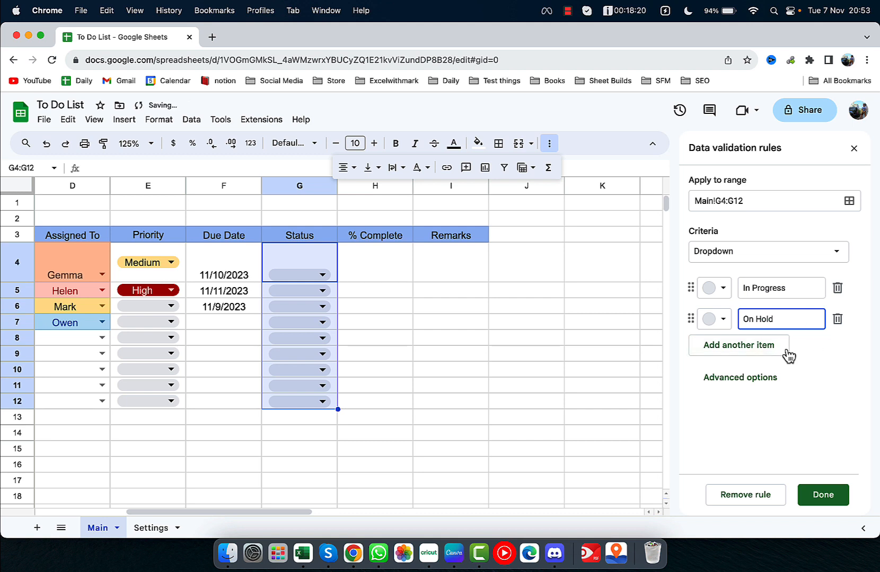
left_click(788, 354)
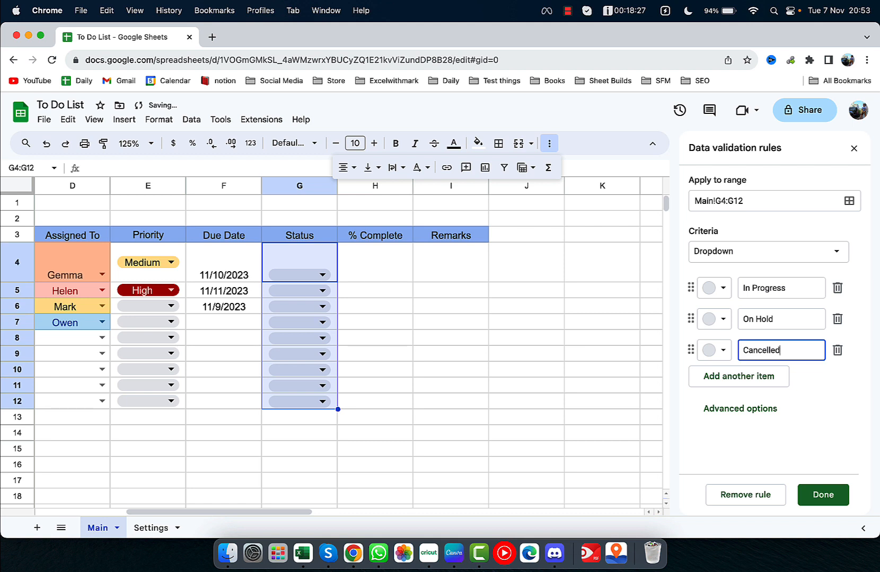
left_click(757, 376)
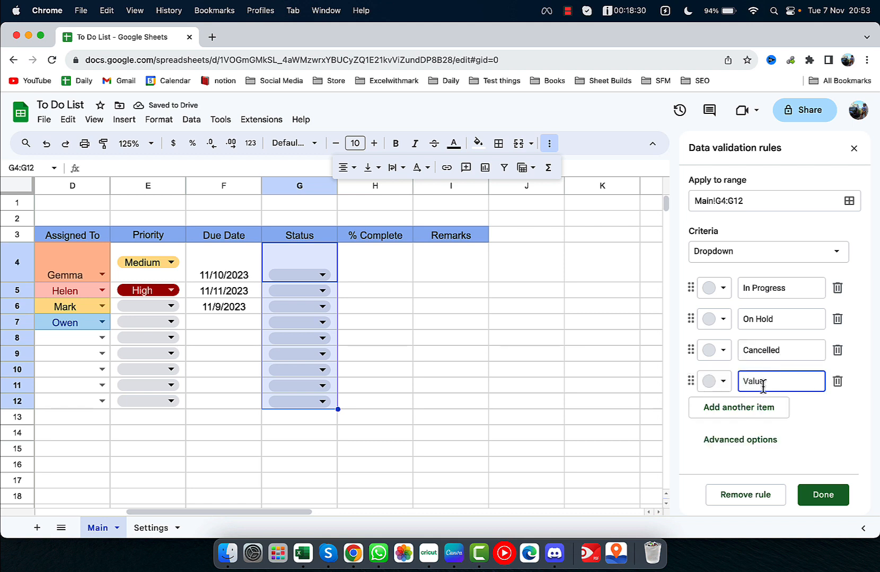
type("Complete")
- Colour the Status items light blue for In Progress, light red for On Hold, dark red for Cancelled and dark green for Complete
left_click(715, 288)
left_click(816, 331)
left_click(721, 319)
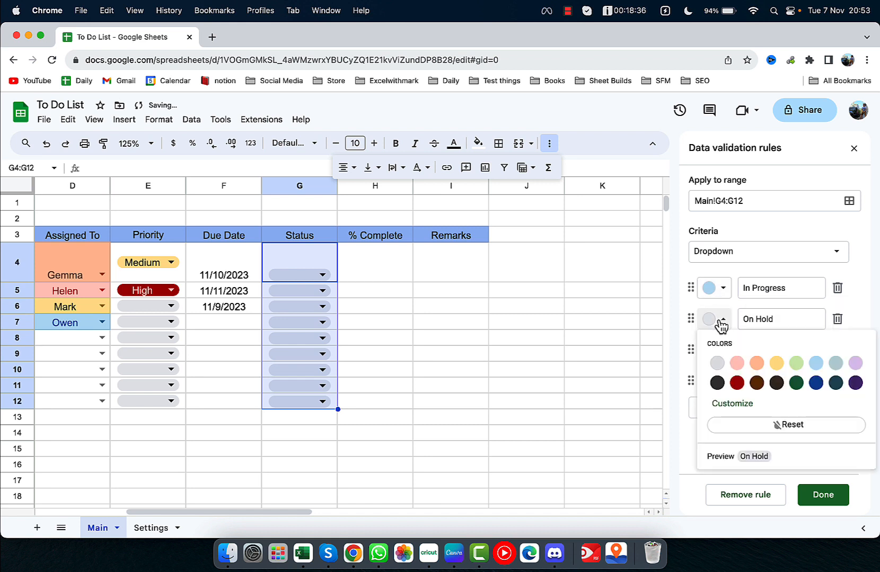
left_click(737, 363)
left_click(724, 350)
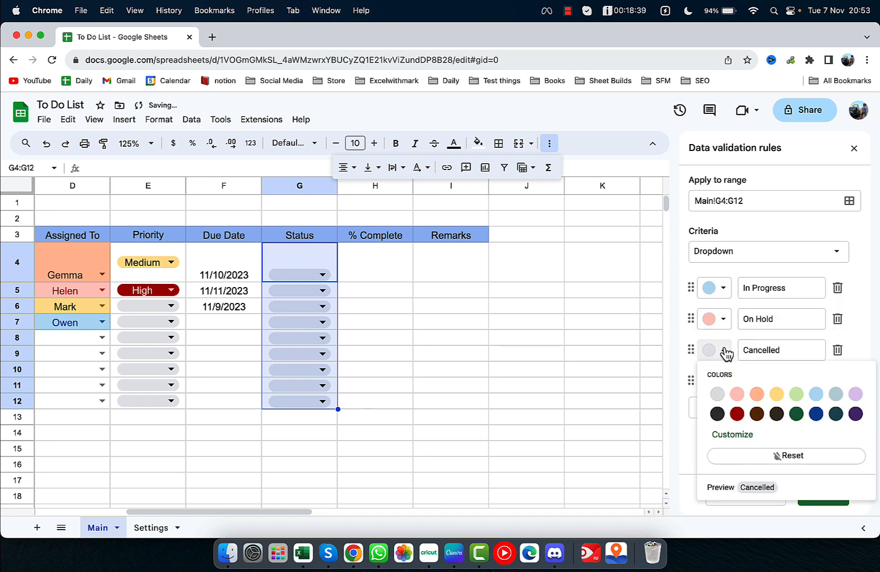
left_click(737, 414)
left_click(724, 381)
left_click(796, 445)
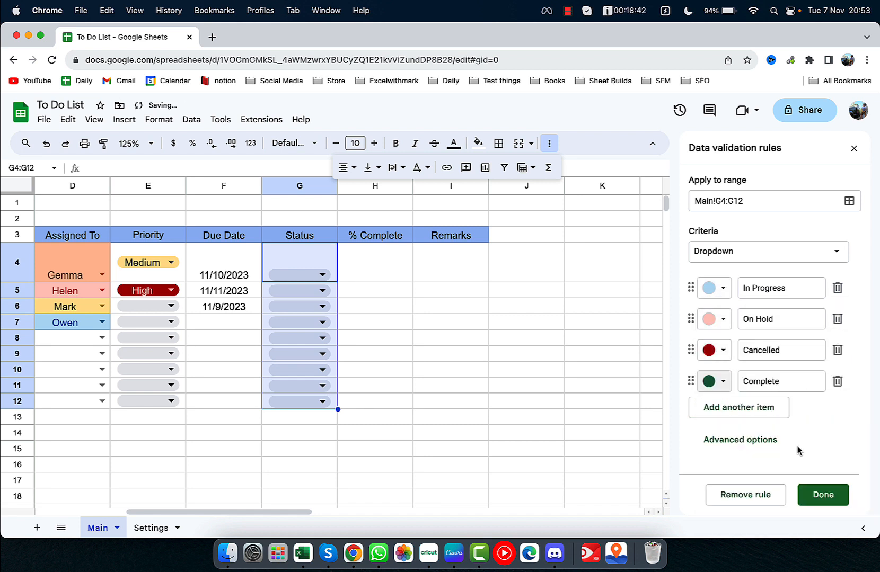
- Set the Status dropdown's display style to Arrow and save the rule
left_click(762, 444)
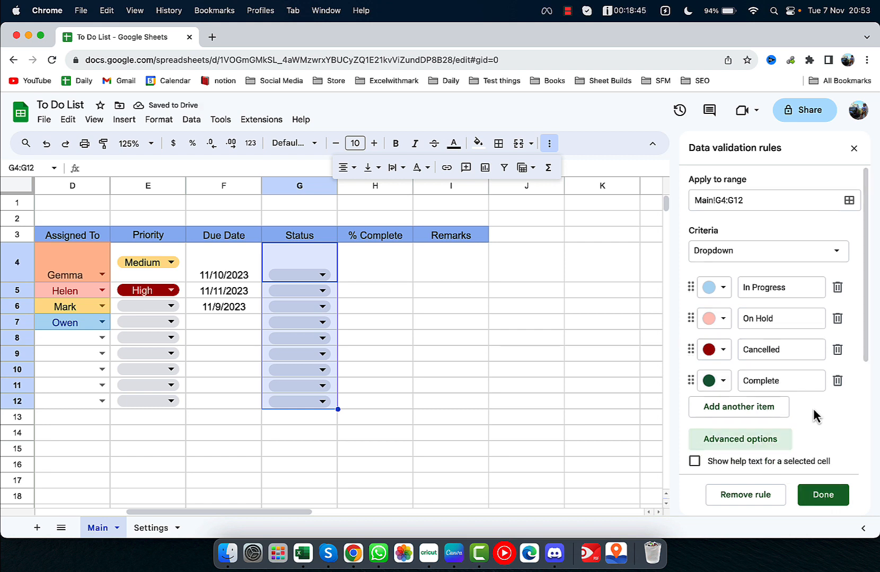
scroll(782, 409, "down", 4)
left_click(725, 424)
left_click(827, 498)
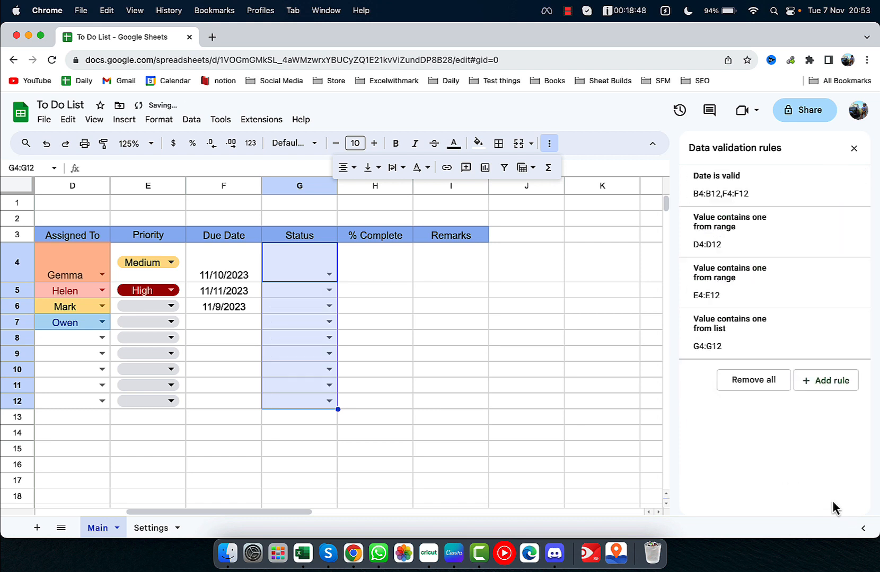
- Set the statuses in G4:G7 to On Hold, In Progress, Complete and In Progress
left_click(463, 326)
left_click(327, 276)
left_click(303, 308)
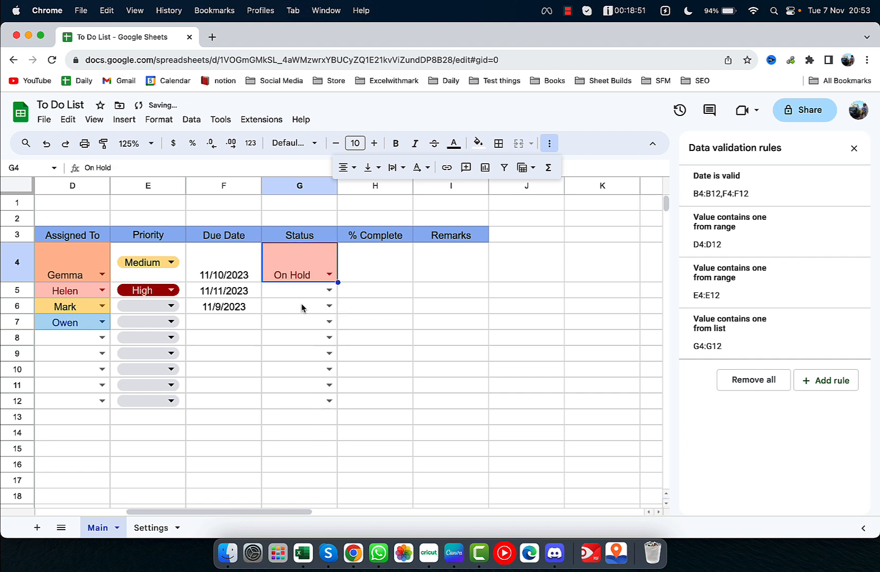
left_click(328, 291)
left_click(311, 308)
left_click(328, 307)
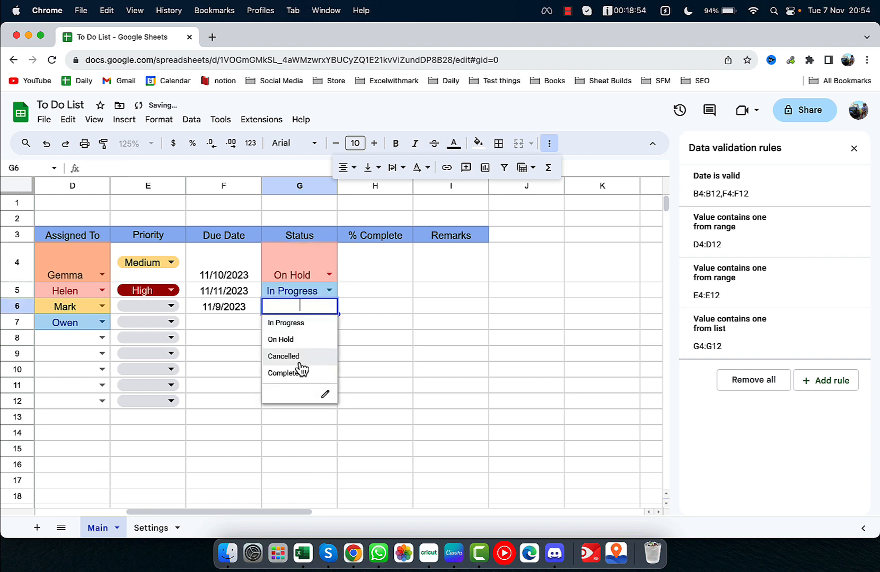
left_click(300, 369)
left_click(329, 322)
left_click(309, 342)
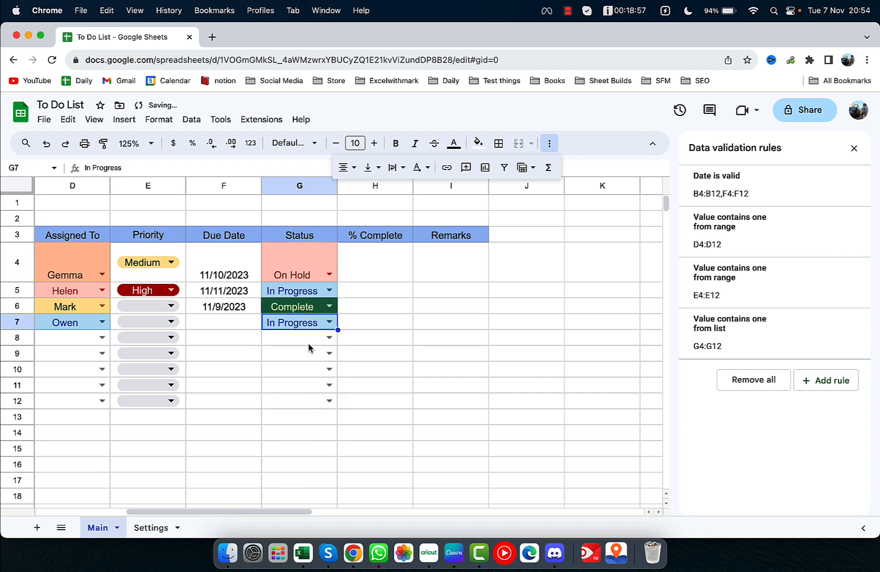
- Set the priority of task 3 to Medium and task 4 to Low
left_click(169, 308)
left_click(154, 344)
left_click(171, 322)
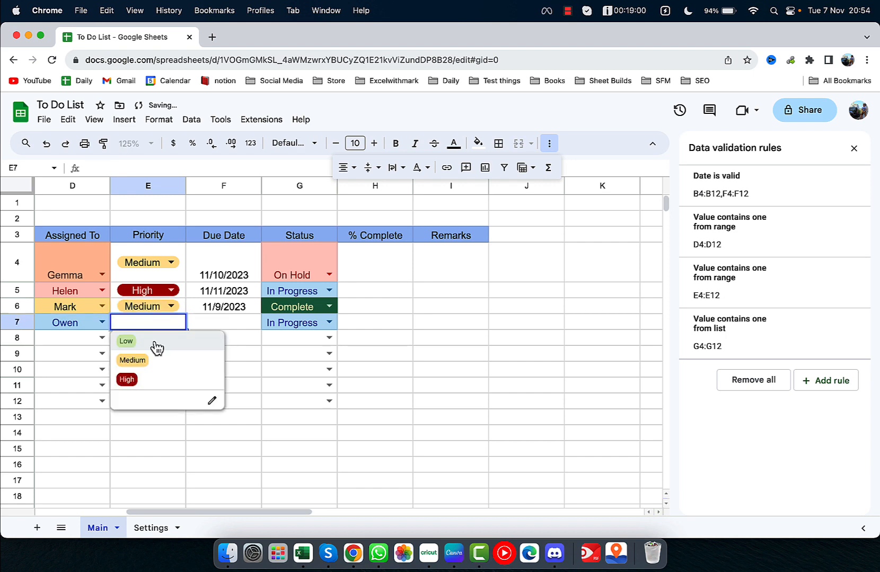
left_click(155, 341)
- Format the % Complete cells H4:H12 as Percent
scroll(311, 368, "left", 10)
scroll(311, 368, "right", 5)
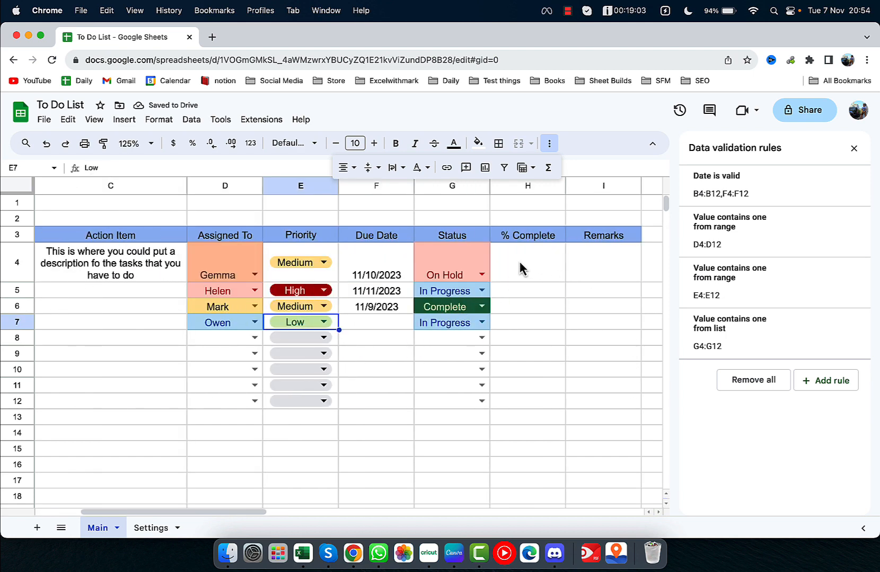
left_click_drag(520, 263, 514, 403)
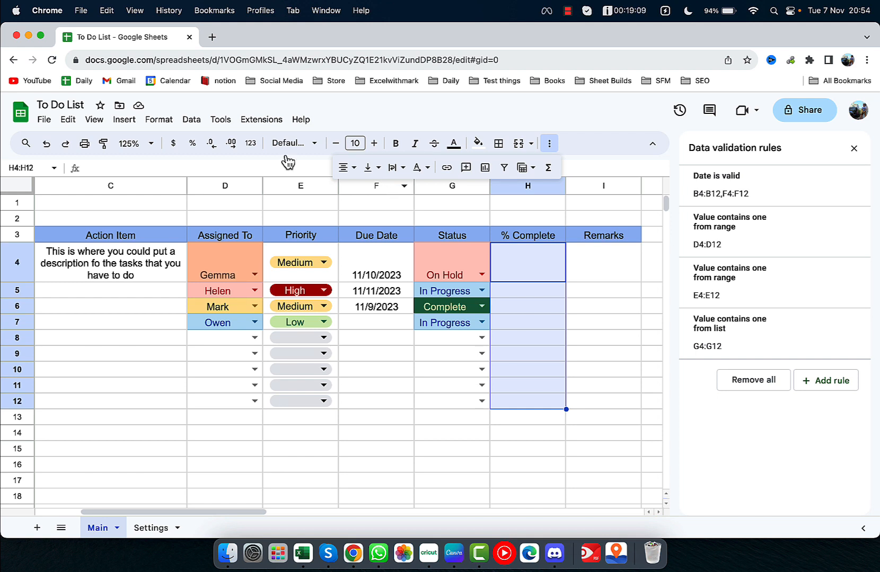
left_click(159, 120)
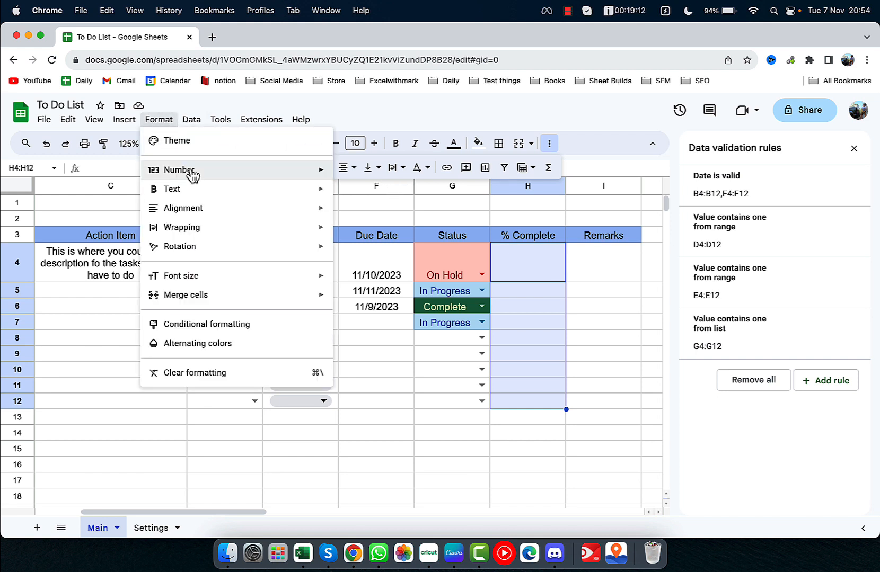
mouse_move(252, 174)
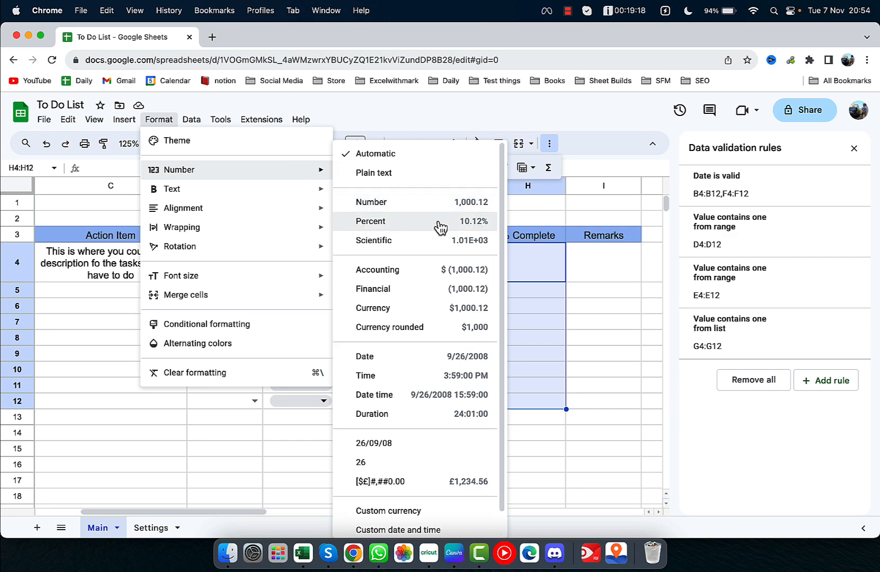
left_click(440, 226)
- Enter 25%, 30%, 60% and 90% as the completion values in H4:H7
left_click(529, 275)
type("25")
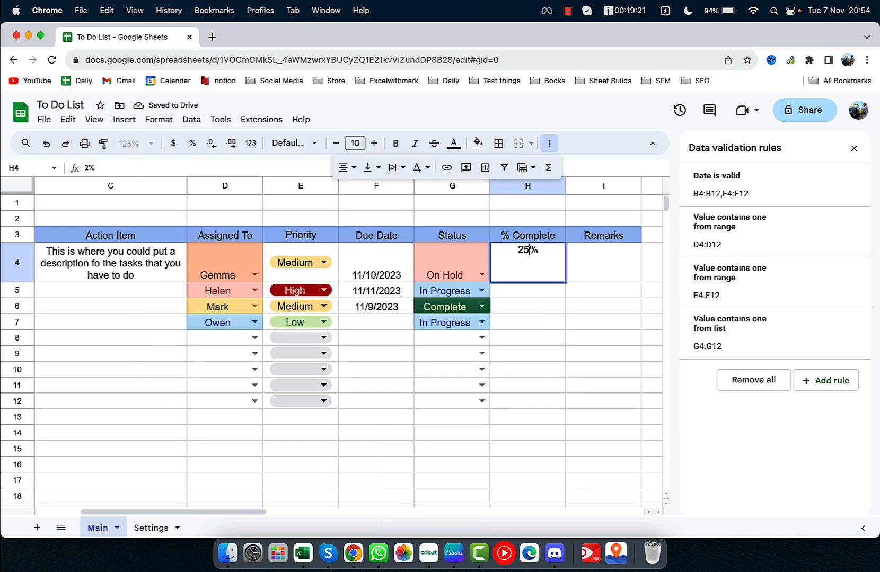
key("Return")
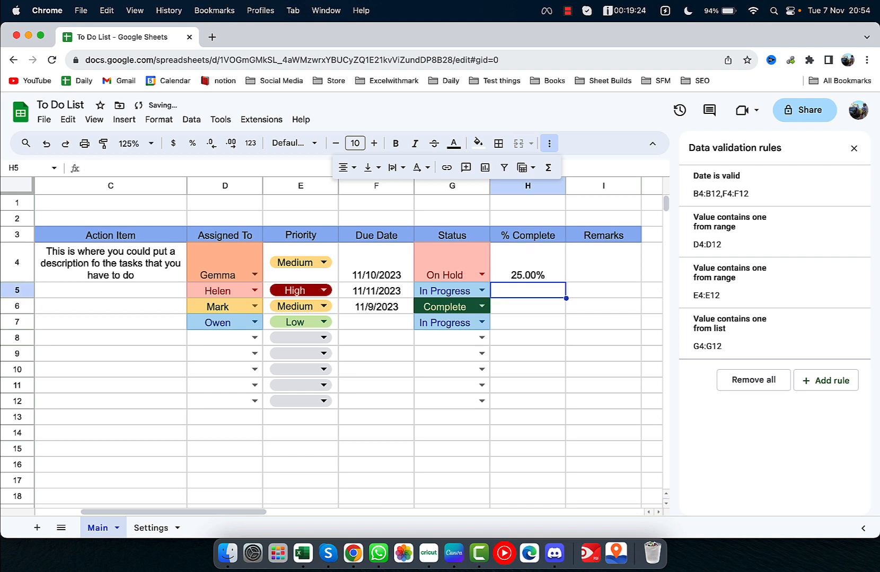
type("30")
key("Return")
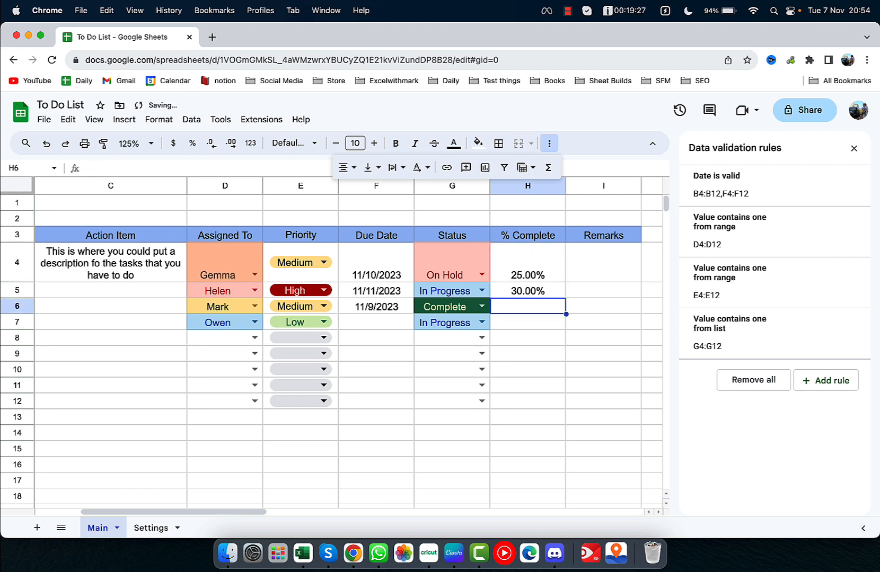
type("60%")
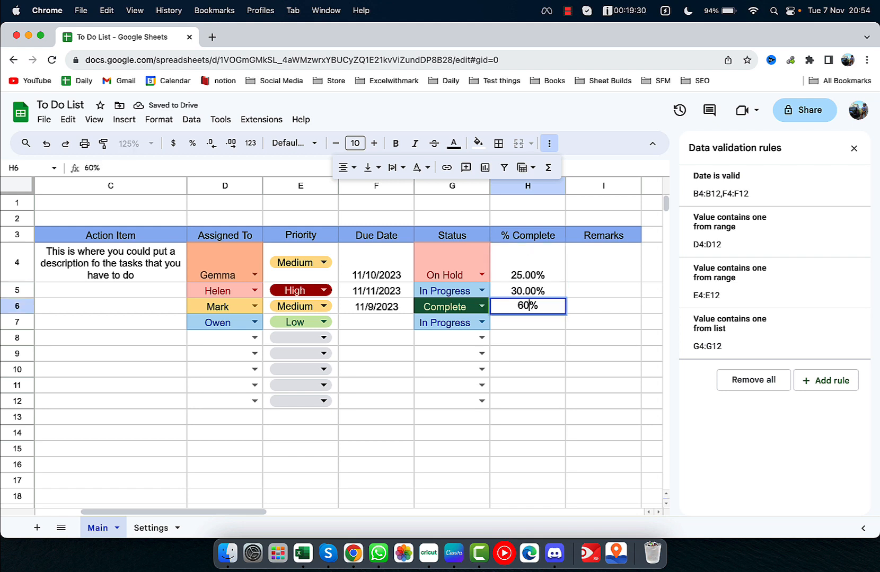
key("Return")
type("90%")
key("Return")
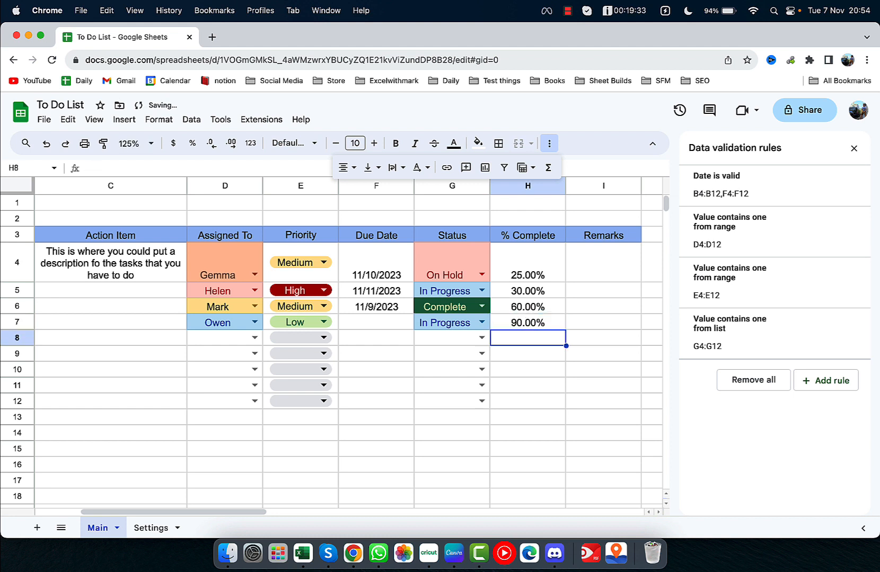
- Start a conditional format rule on H4:H7 and make it a color scale
left_click_drag(527, 265, 534, 323)
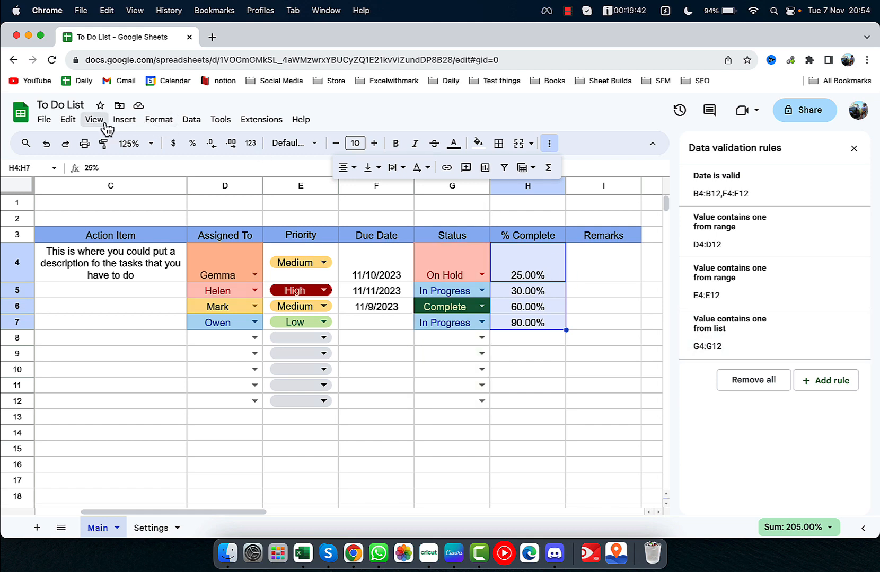
left_click(125, 120)
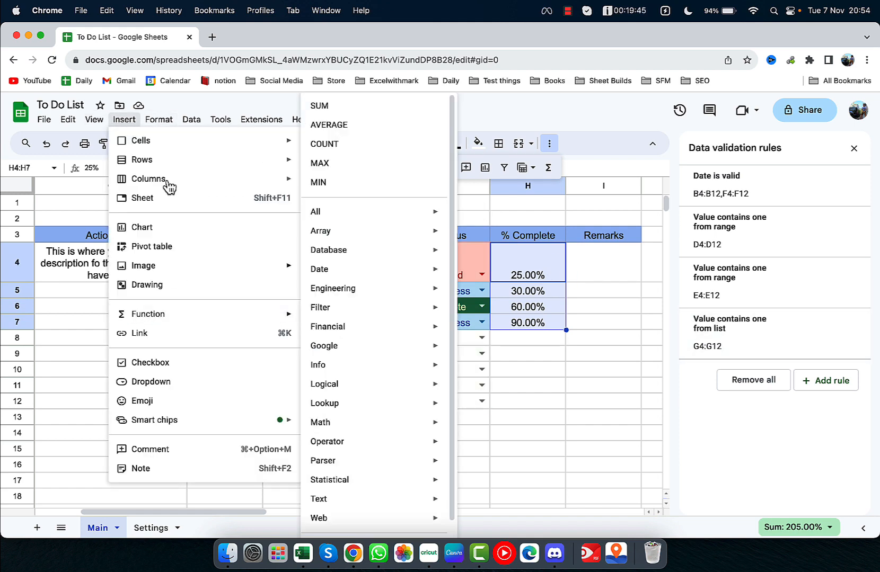
mouse_move(172, 129)
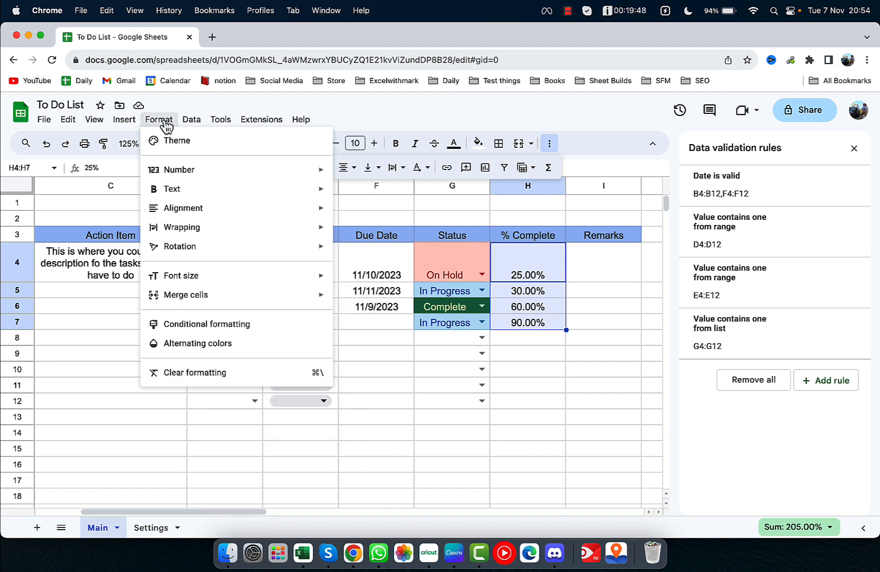
left_click(207, 324)
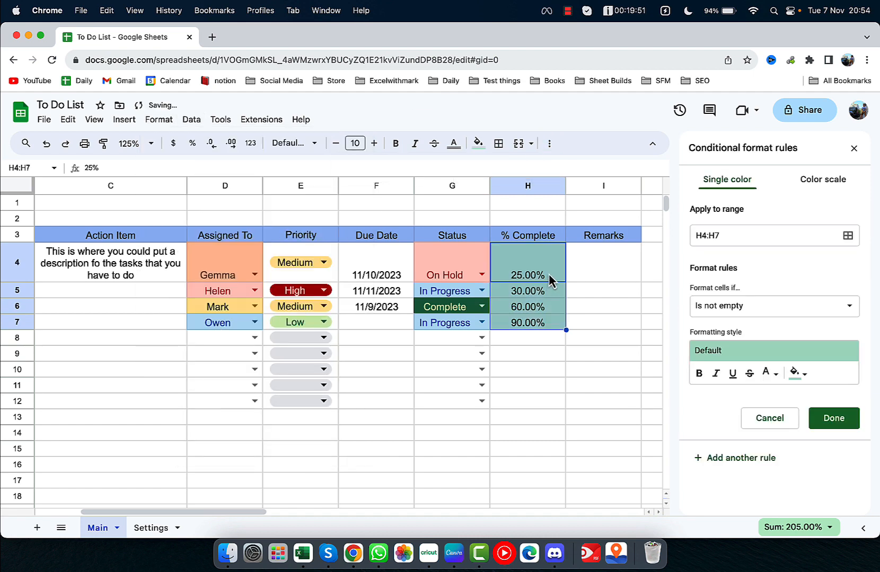
left_click(842, 312)
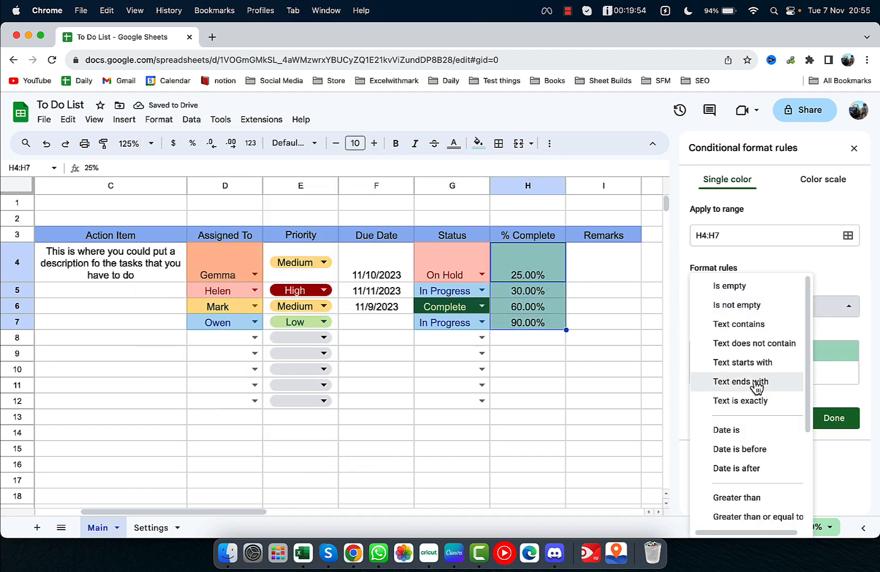
scroll(757, 382, "down", 3)
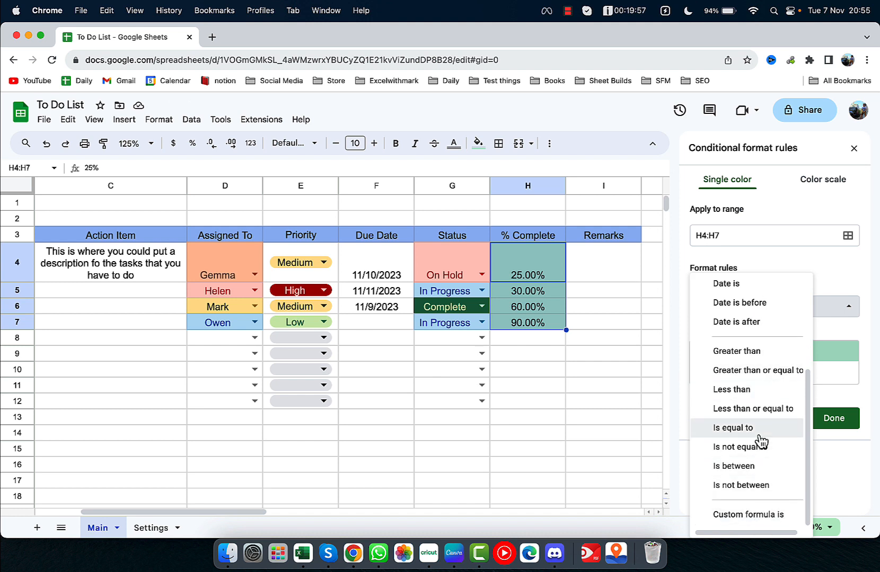
scroll(762, 419, "up", 3)
scroll(757, 442, "up", 2)
left_click(827, 194)
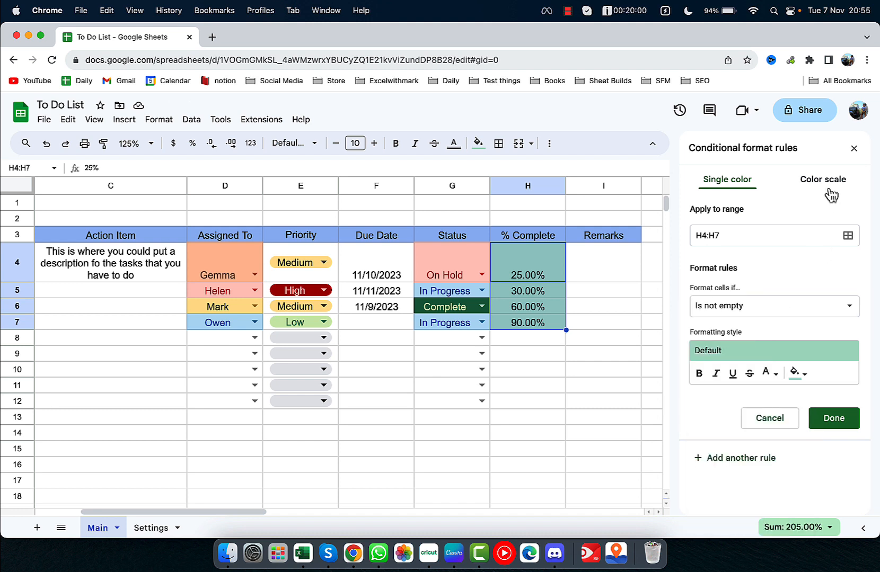
left_click(827, 194)
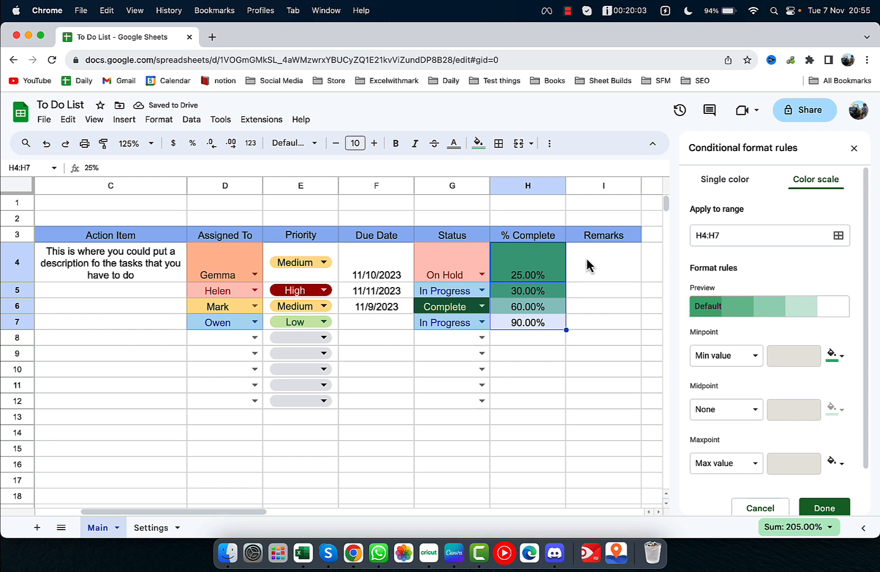
- Set the color scale's minpoint, midpoint and maxpoint to Percent 0, 50 and 100, and save the rule
left_click(753, 365)
left_click(739, 393)
left_click(753, 418)
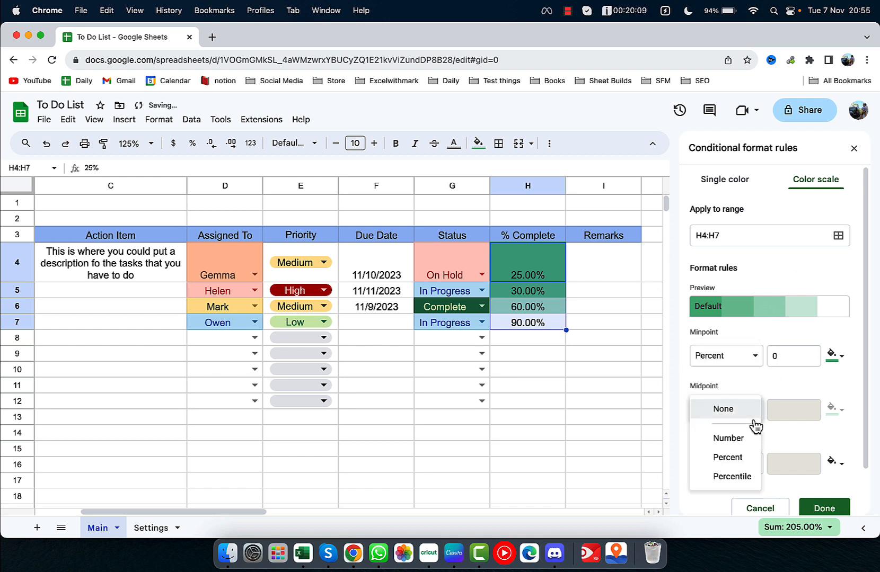
left_click(747, 457)
left_click(732, 465)
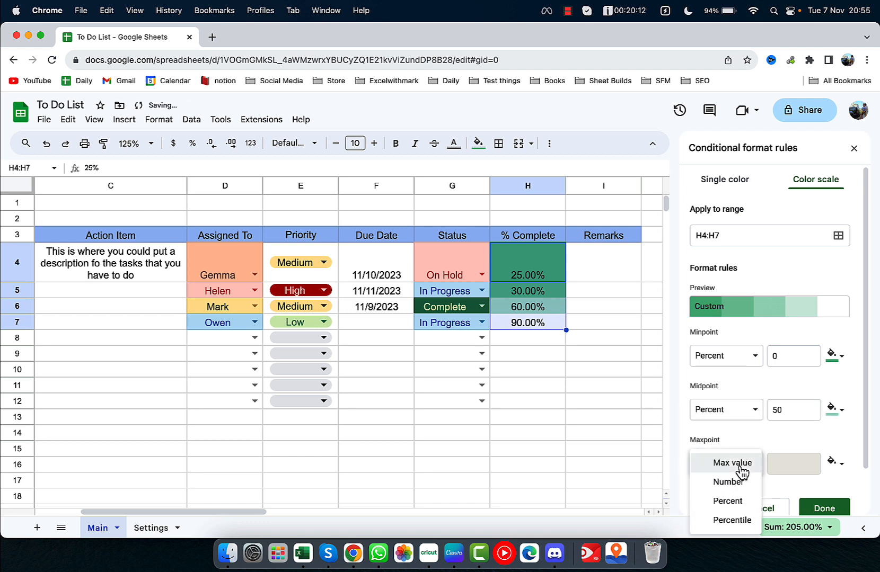
left_click(741, 500)
scroll(795, 456, "down", 2)
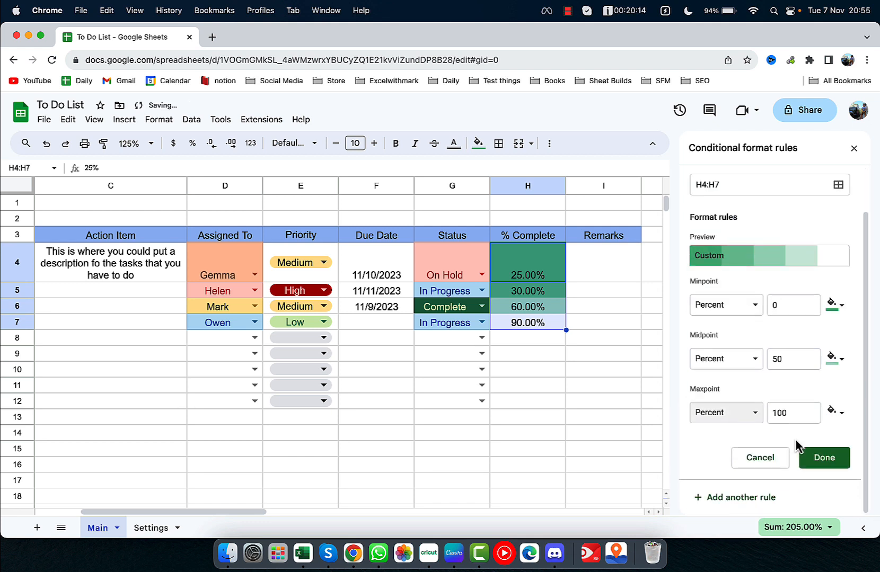
left_click(825, 459)
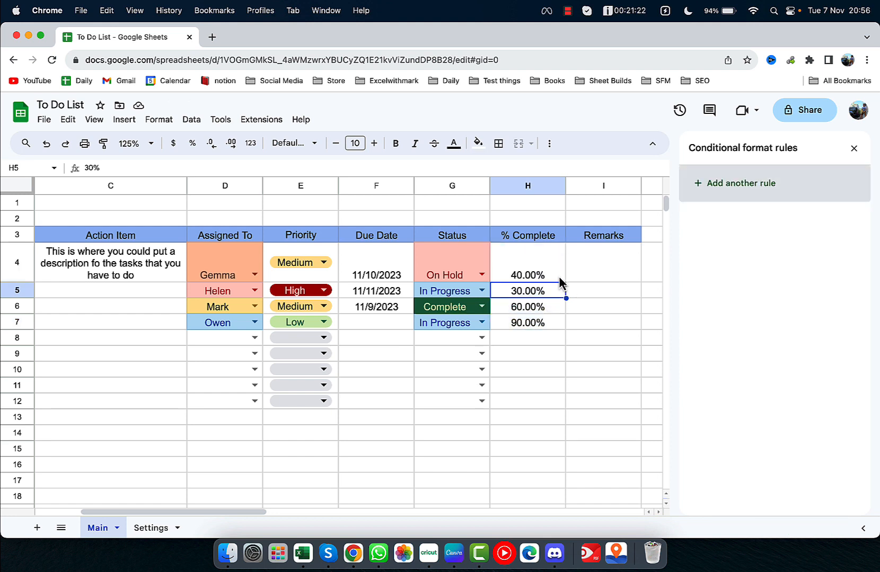
- Add a new color scale rule for the % Complete column, applied to the range H4:H12
left_click_drag(530, 265, 545, 329)
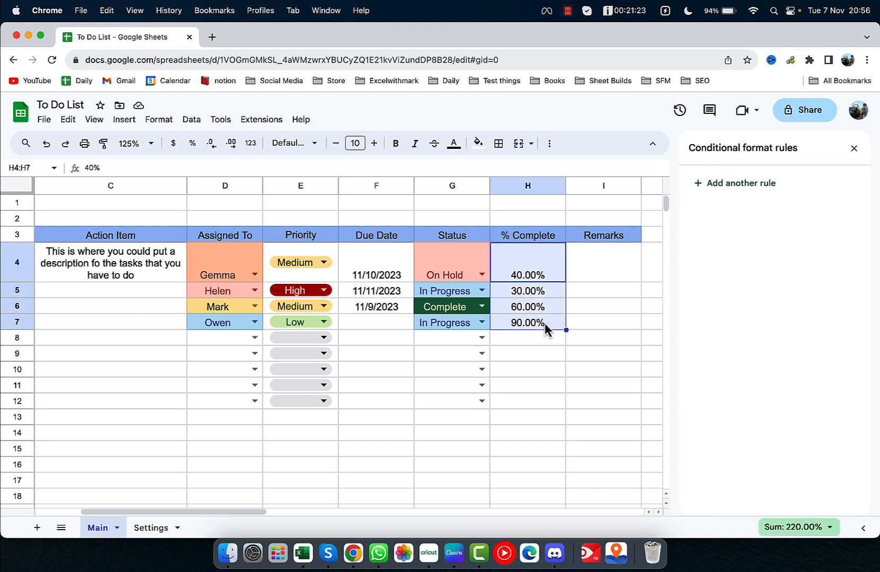
left_click(753, 187)
left_click(828, 183)
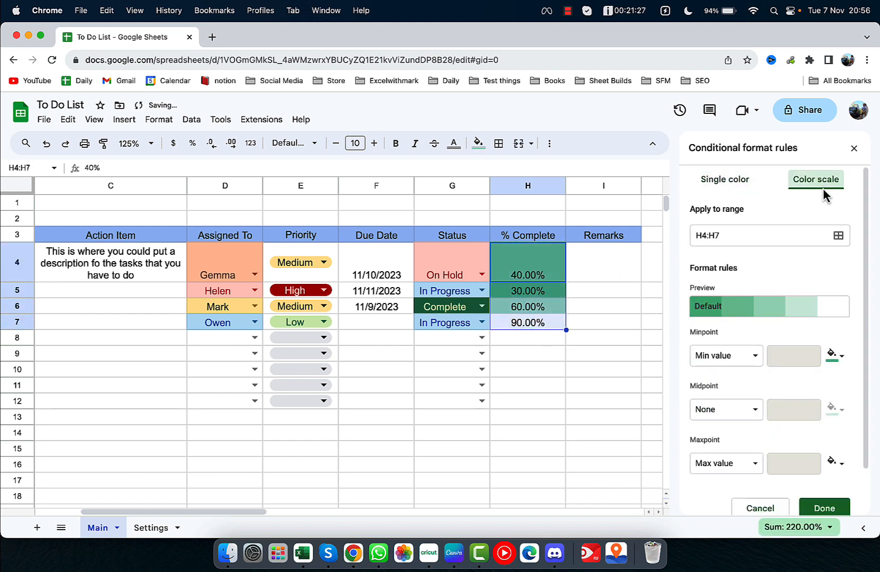
left_click(544, 273)
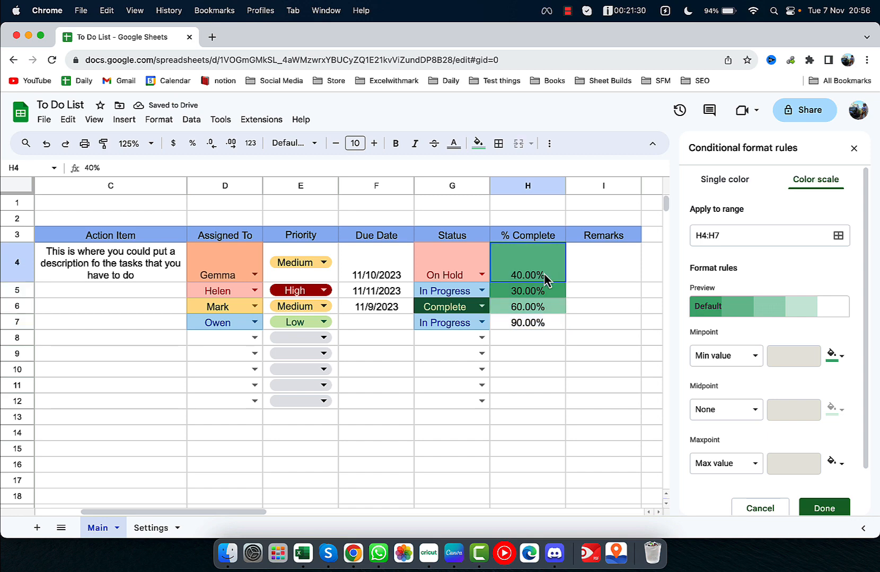
left_click(838, 235)
left_click_drag(538, 273, 534, 414)
left_click(367, 354)
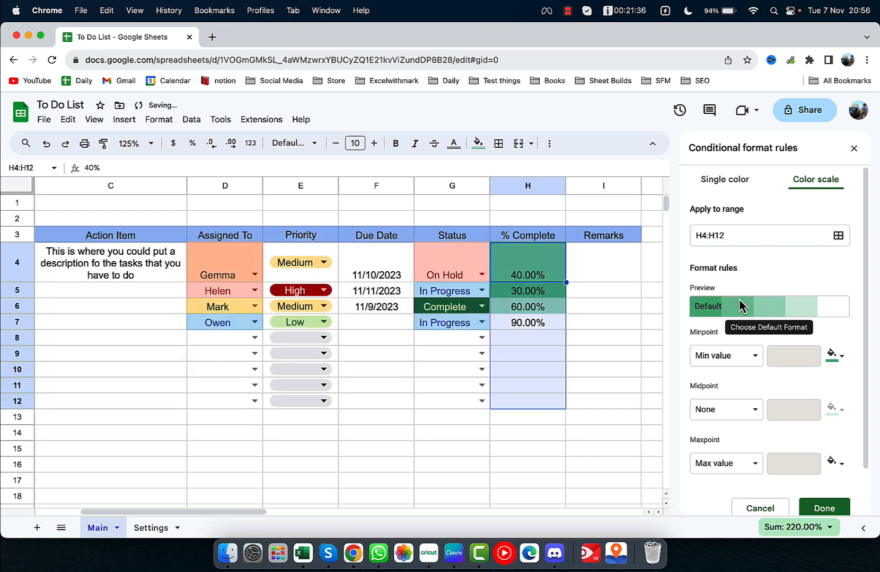
- Give the scale the white-to-green preset, with minpoint at Percent 0, midpoint at Percent 50 and maxpoint as Percent
left_click(734, 307)
left_click(729, 374)
left_click(747, 359)
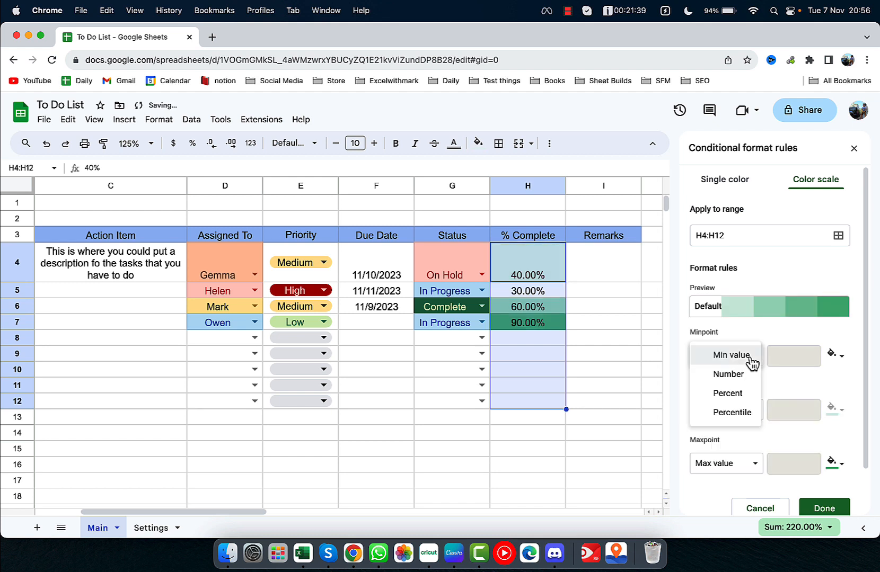
left_click(727, 390)
left_click(739, 409)
left_click(734, 458)
left_click(739, 460)
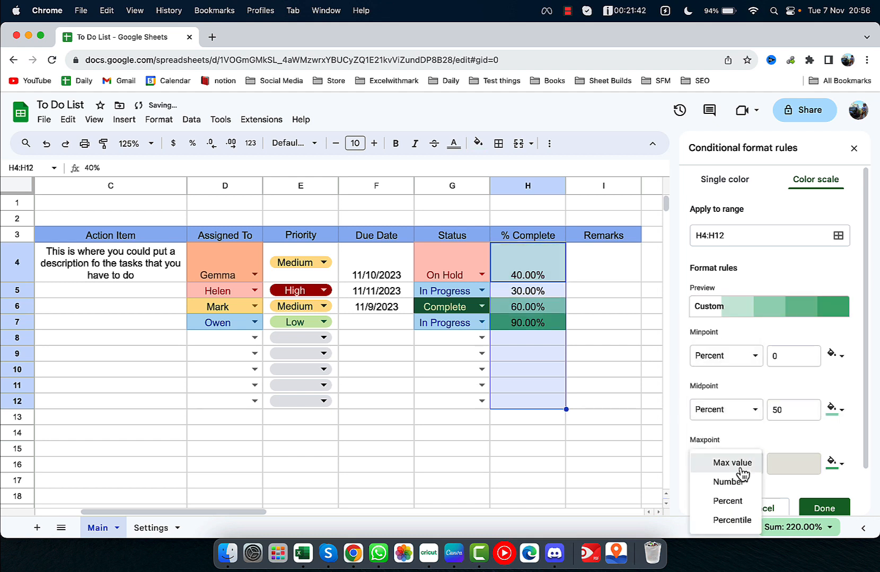
left_click(734, 499)
- Save the color scale rule and delete the extra color scale rule on H12
left_click(822, 504)
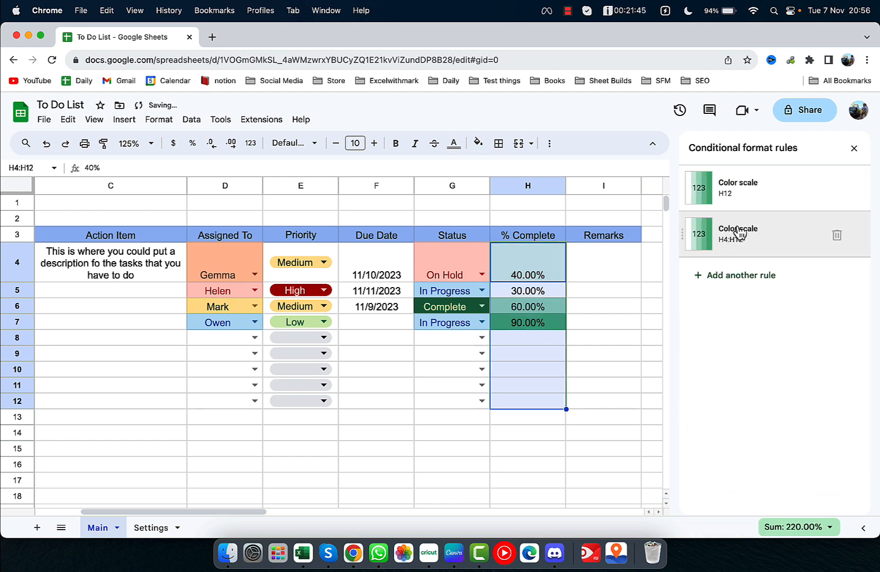
left_click(836, 189)
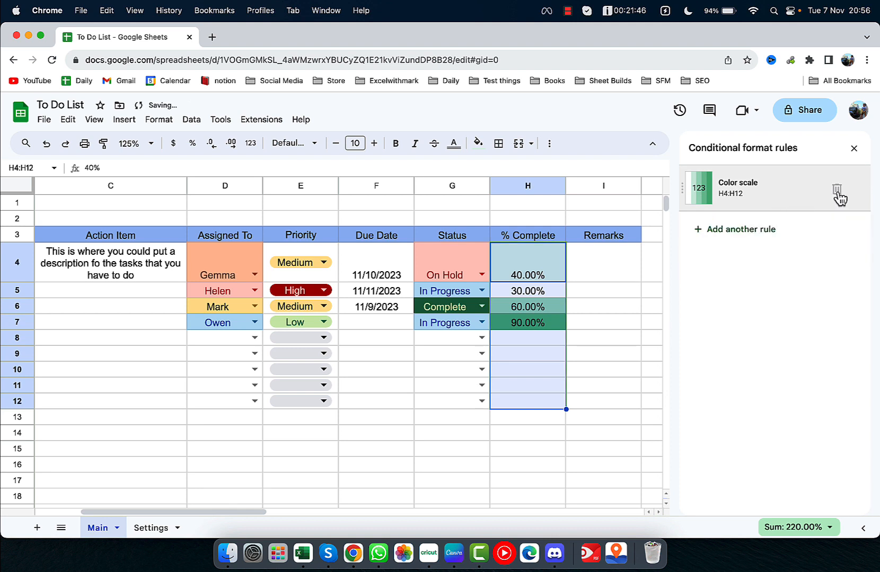
left_click(853, 149)
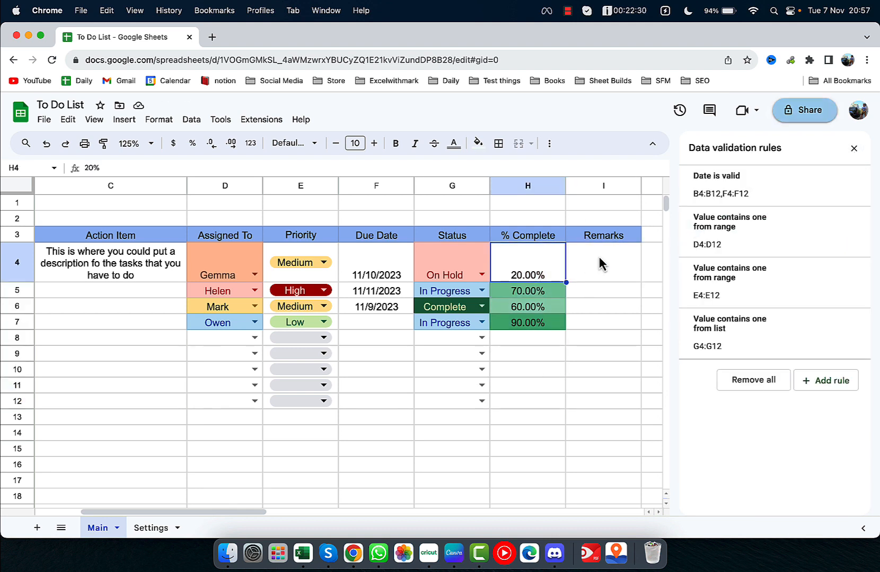
- Set the first task's completion value in H4 to 40%
left_click(594, 259)
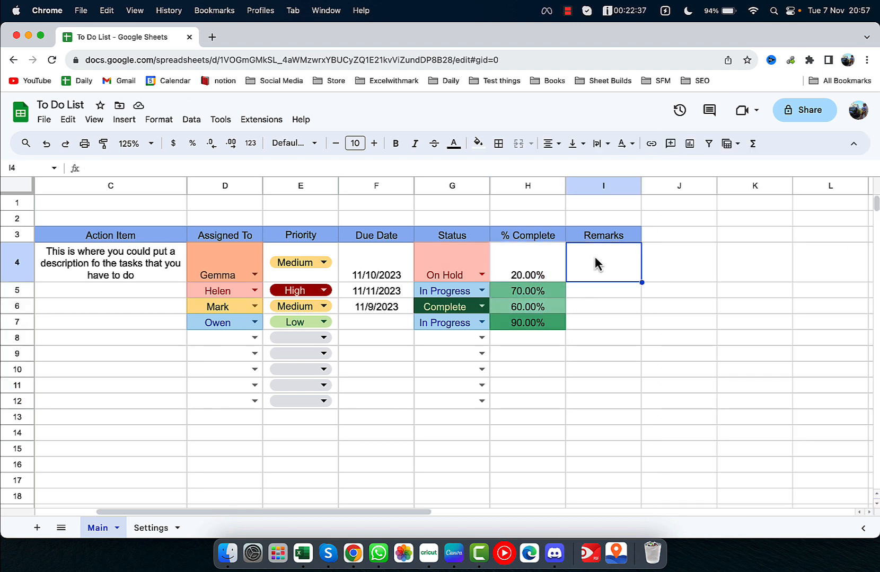
left_click(527, 265)
double_click(528, 259)
key("Return")
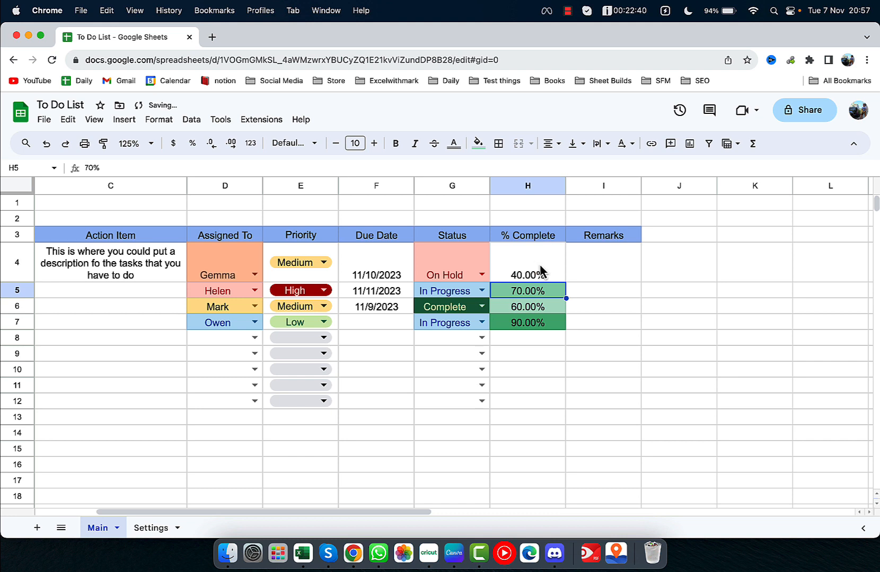
- Align the contents of column H vertically to the middle
left_click(537, 186)
left_click(572, 144)
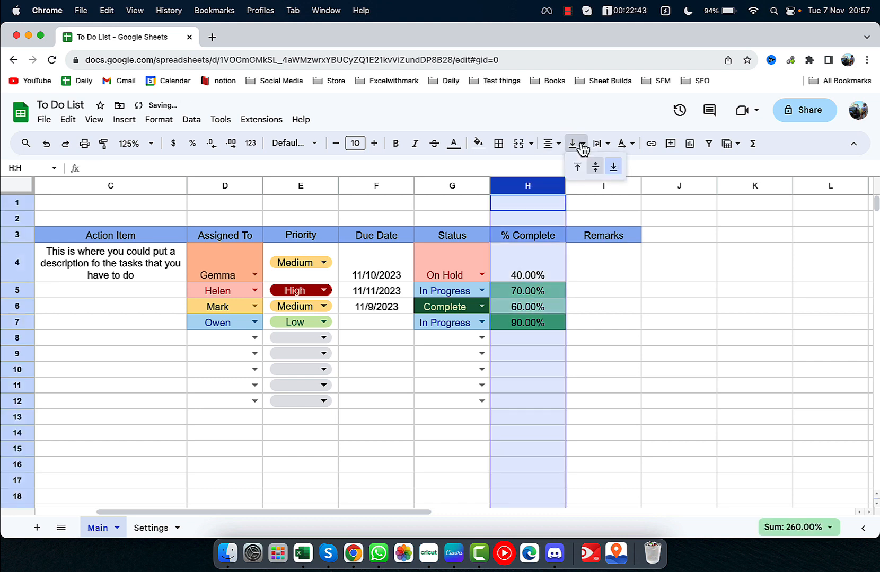
left_click(596, 167)
- Enter the remark "This is another section where you could describe what happend with the project or why it was cancelled etc" in I4
left_click(593, 326)
left_click(594, 267)
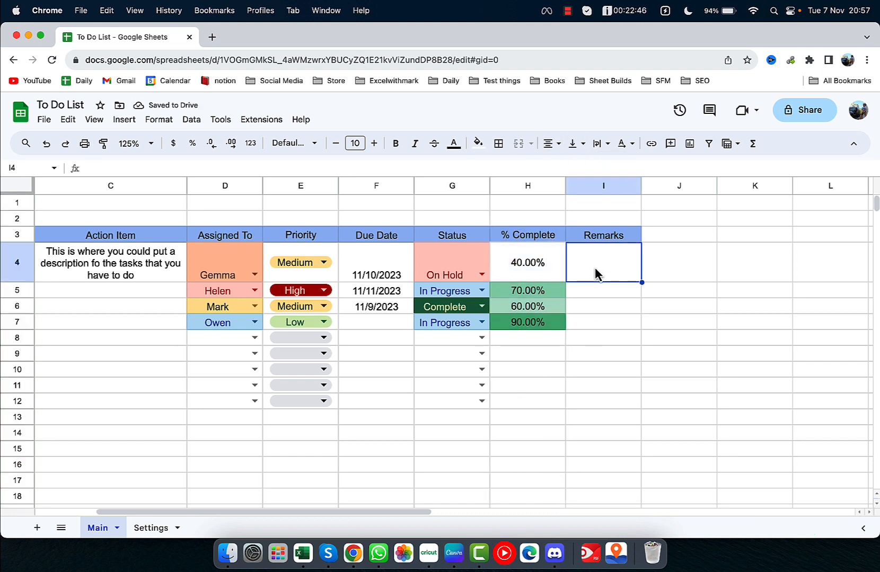
type("This is ")
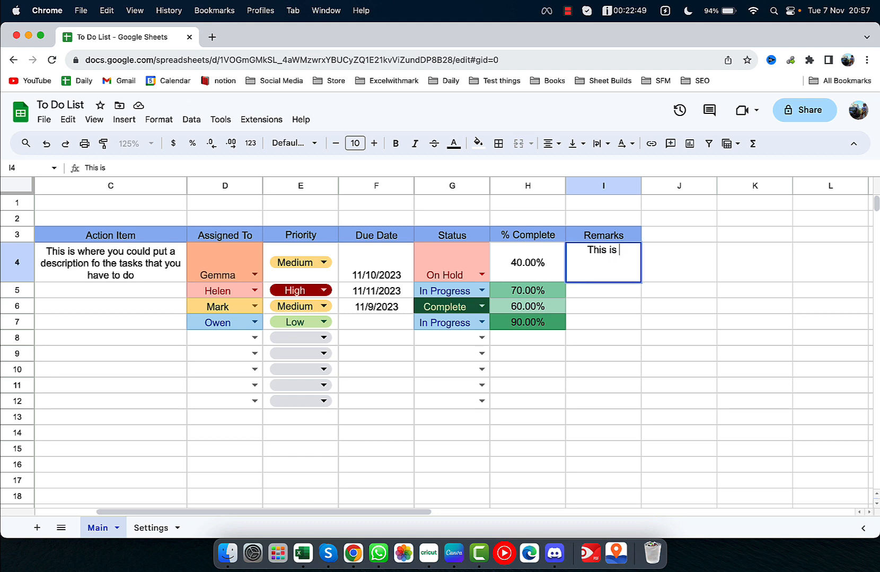
type("another section ")
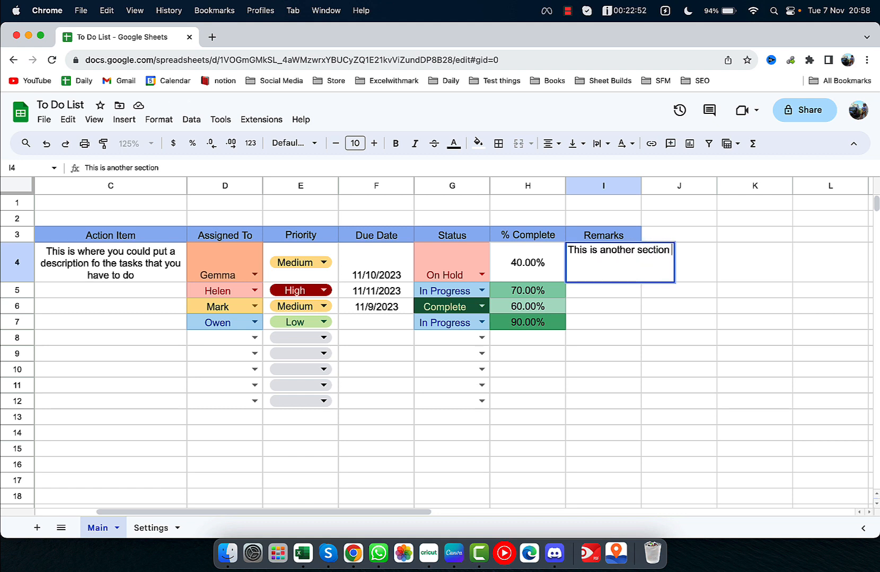
type("where you could desc")
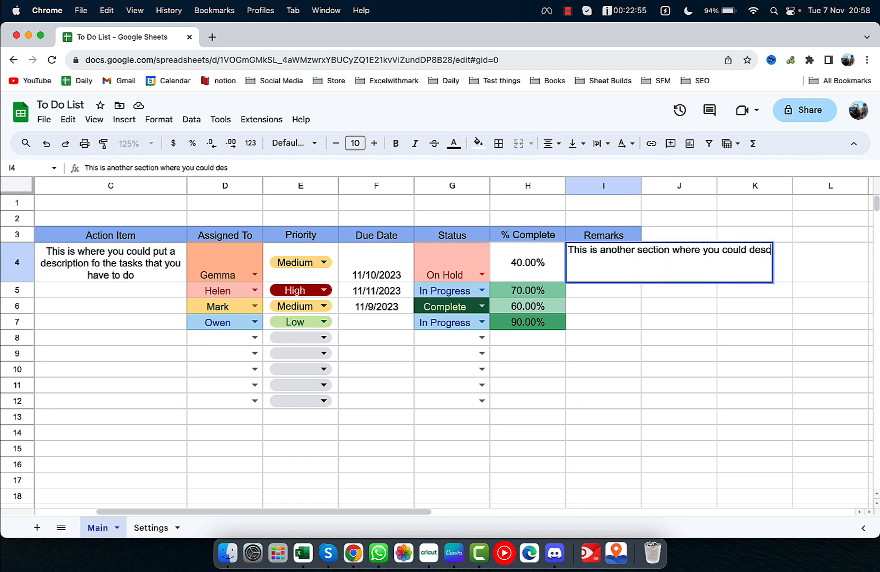
type("ribe what happ")
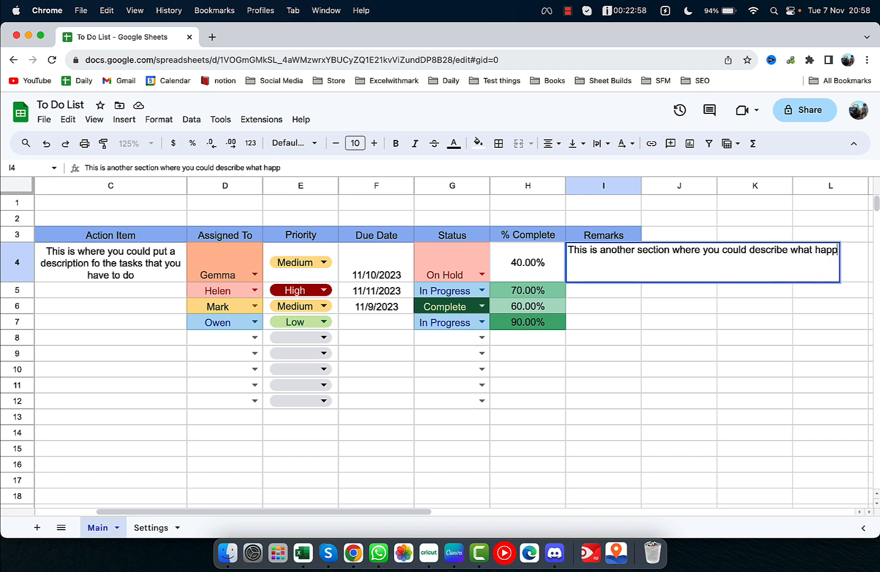
type("end with thend with the")
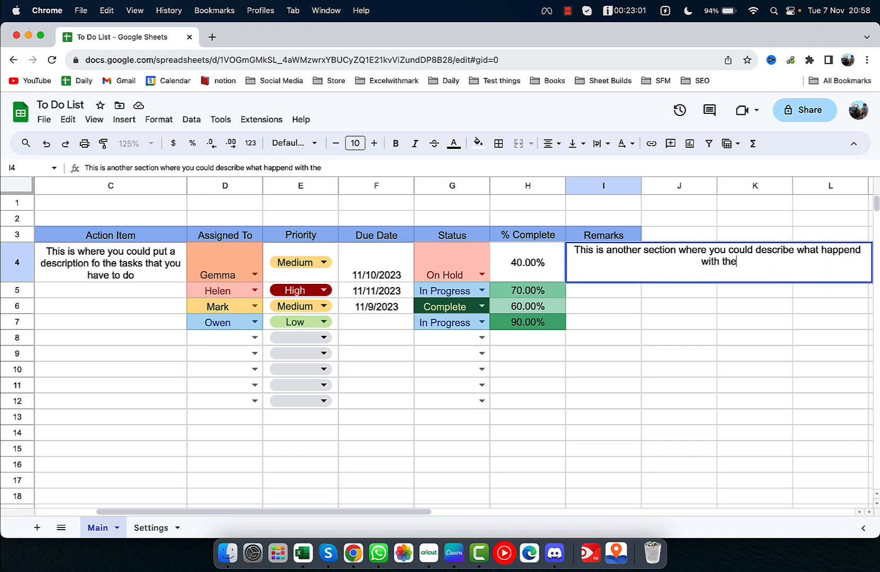
type(" project")
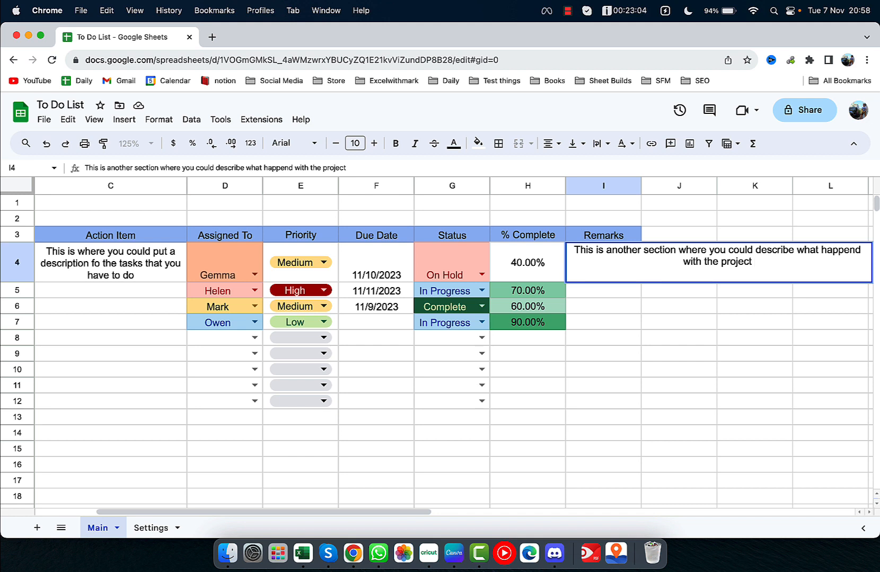
type(" or why it wa")
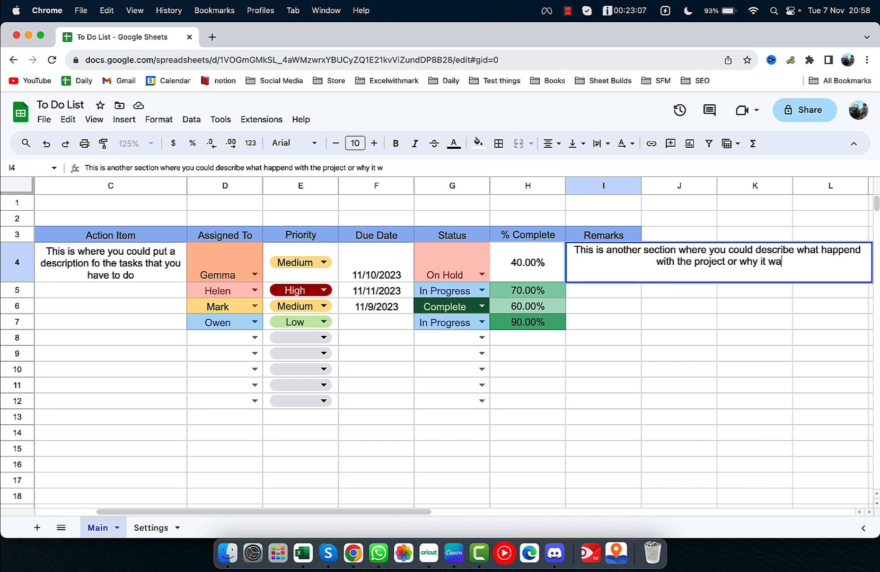
type("s cancelled etc")
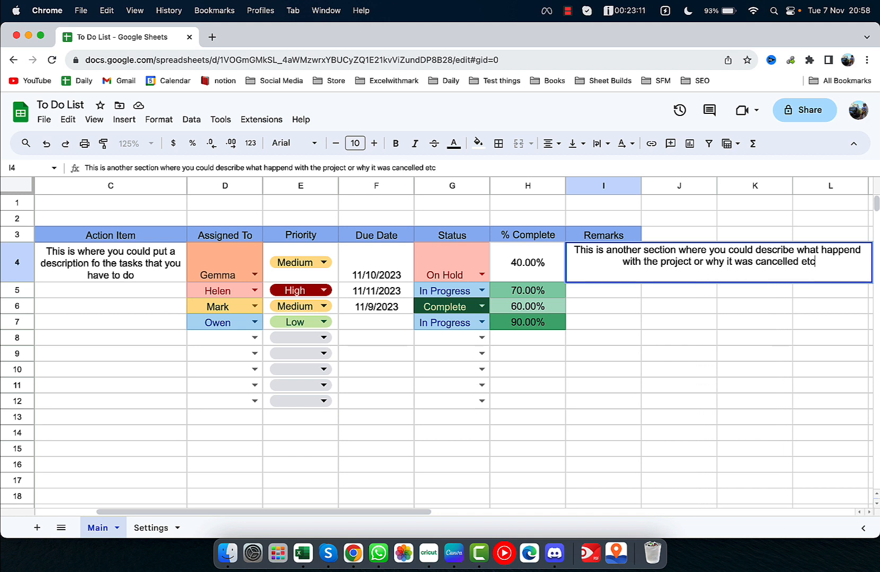
key("Return")
left_click(596, 271)
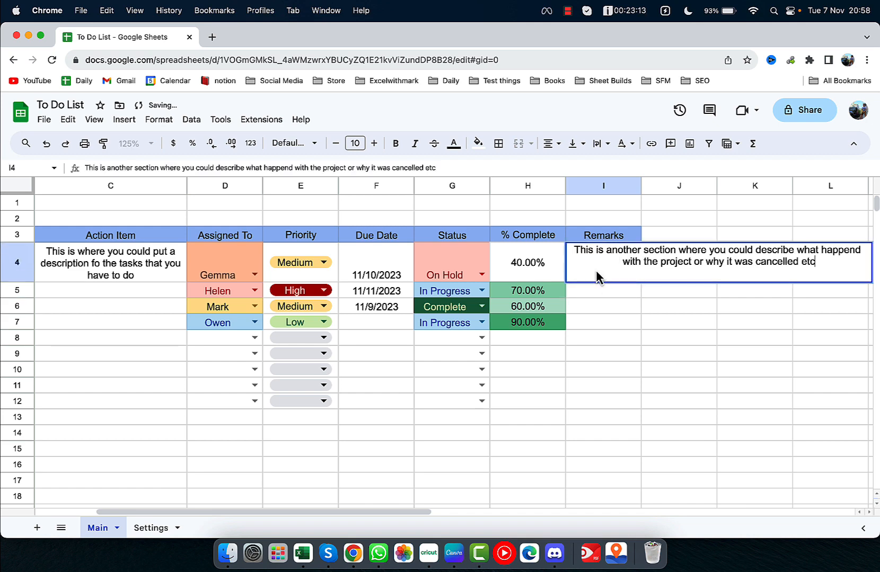
- Wrap the text in the Remarks cells I4:I12 and widen column I to about the width of the Action Item column
left_click(607, 338)
left_click_drag(602, 267, 591, 406)
left_click(602, 144)
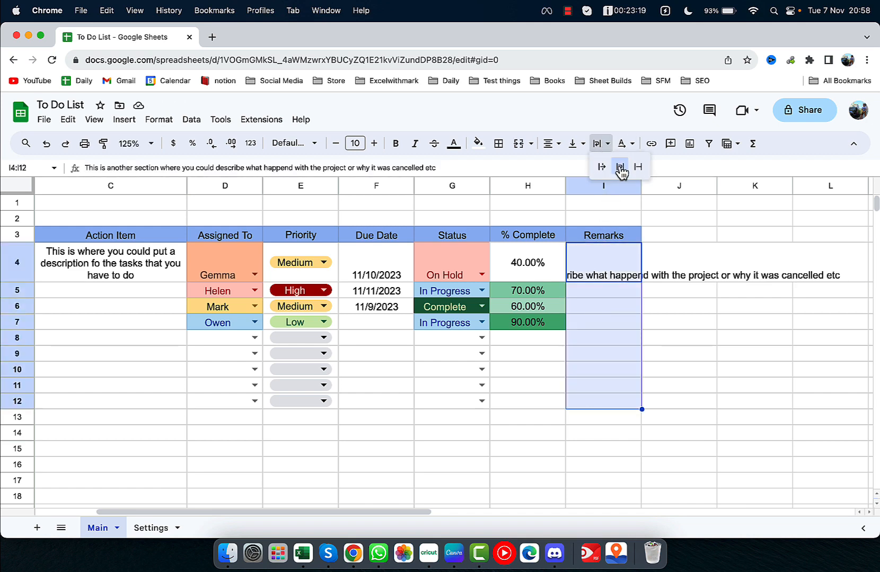
left_click(620, 166)
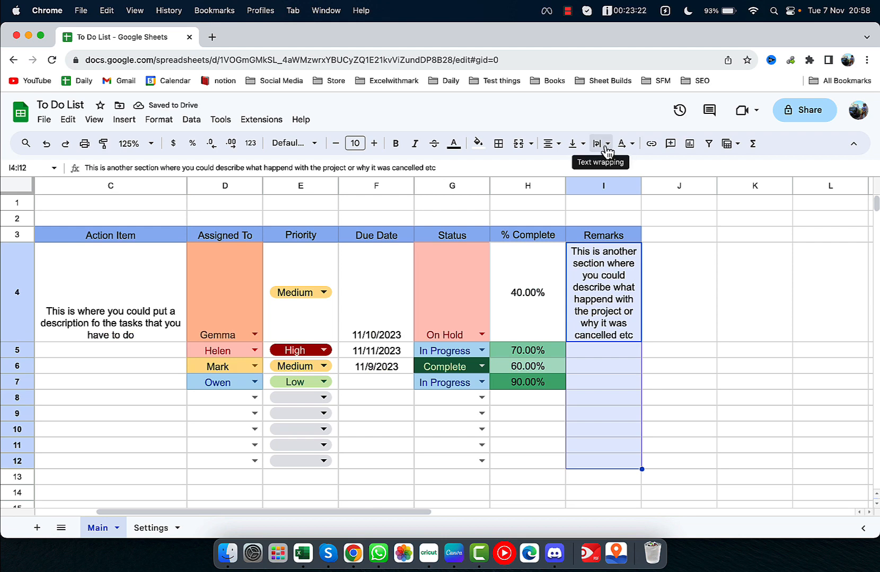
left_click_drag(640, 185, 710, 184)
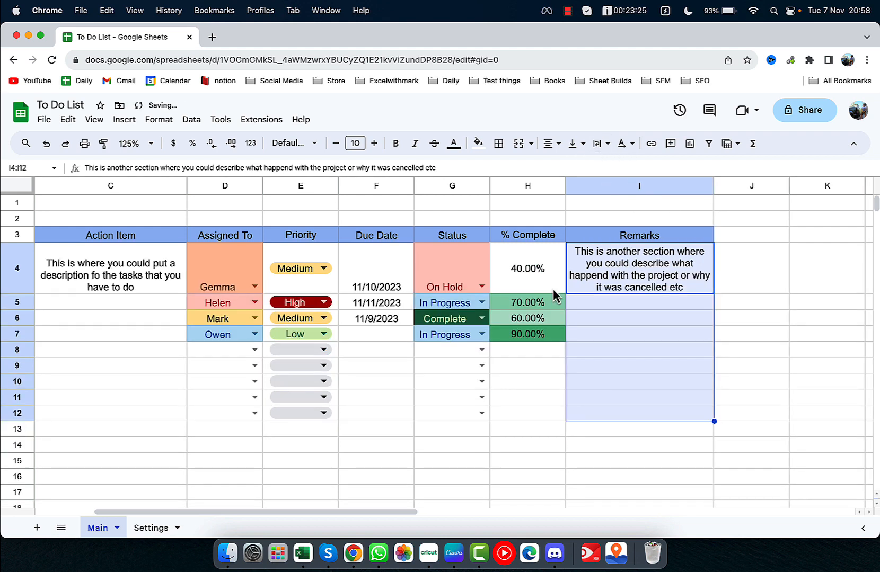
scroll(556, 290, "left", 3)
left_click(513, 419)
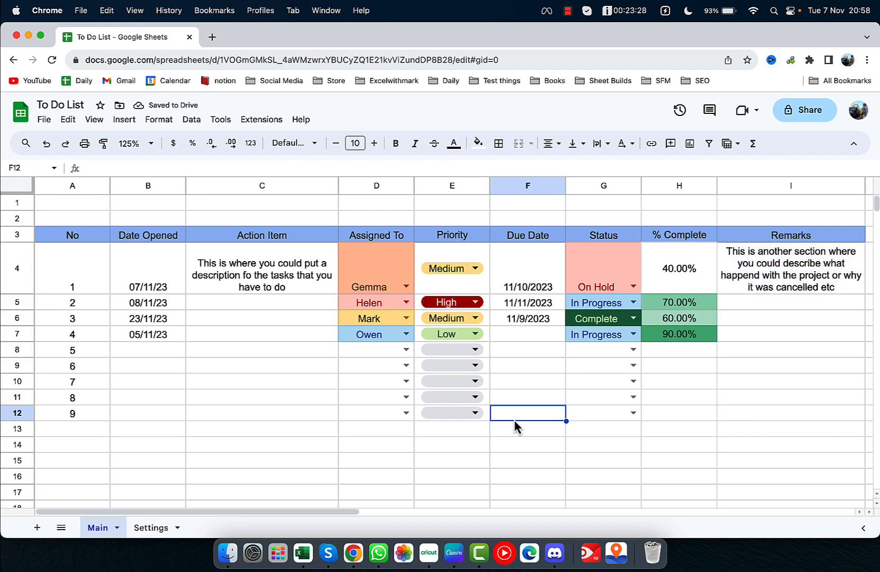
- Insert three rows above the first three rows of the Main sheet
left_click(78, 219)
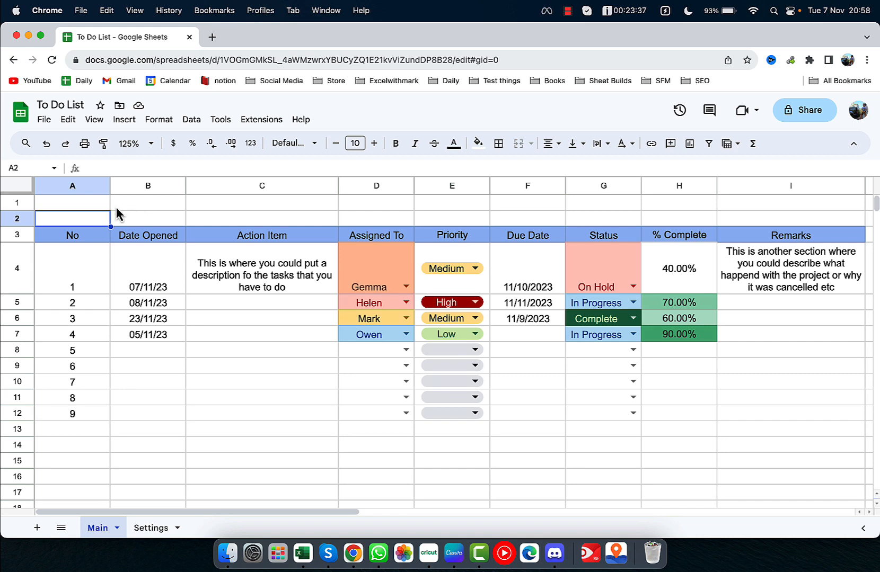
left_click_drag(24, 203, 25, 232)
right_click(24, 227)
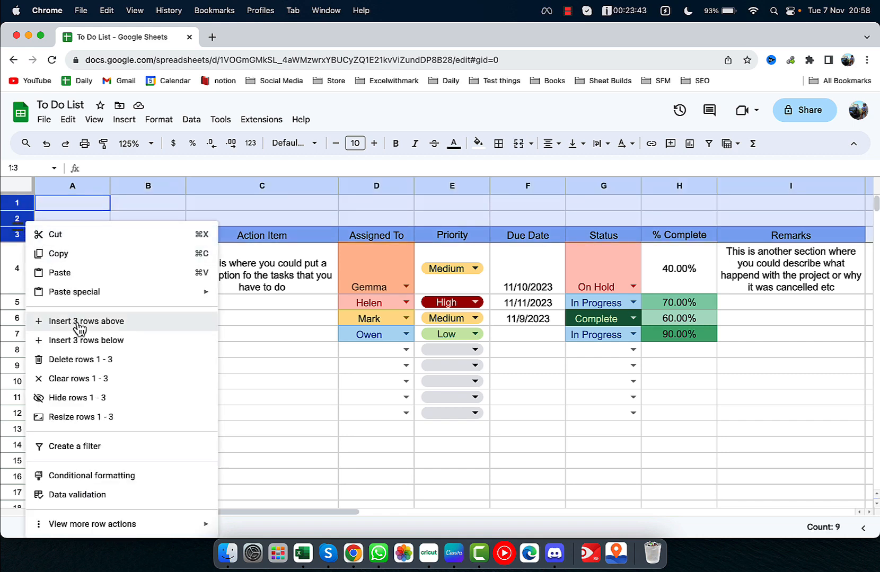
left_click(58, 321)
- Enter the label "Project Name" in A4 and fill the cell with light blue
left_click(62, 254)
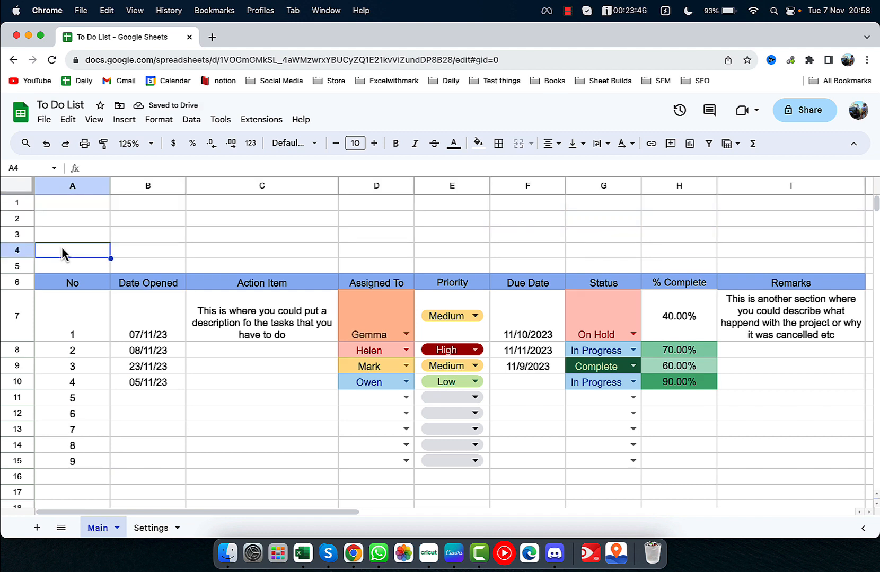
type("Project Name")
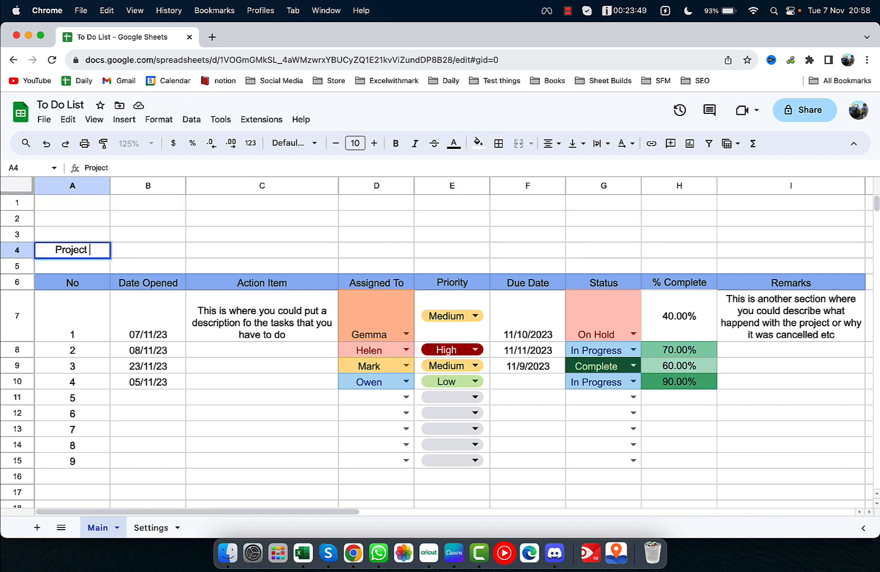
key("Tab")
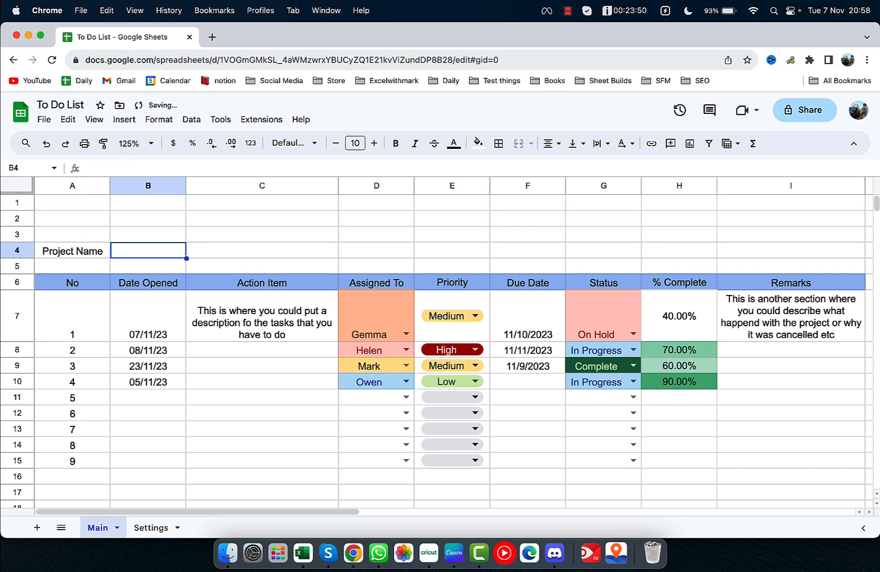
left_click(85, 255)
left_click(478, 144)
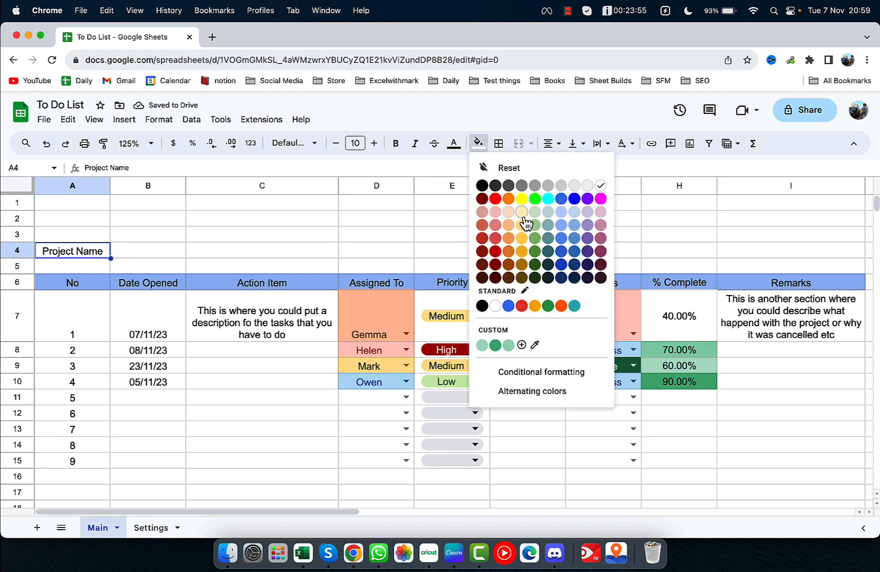
left_click(549, 212)
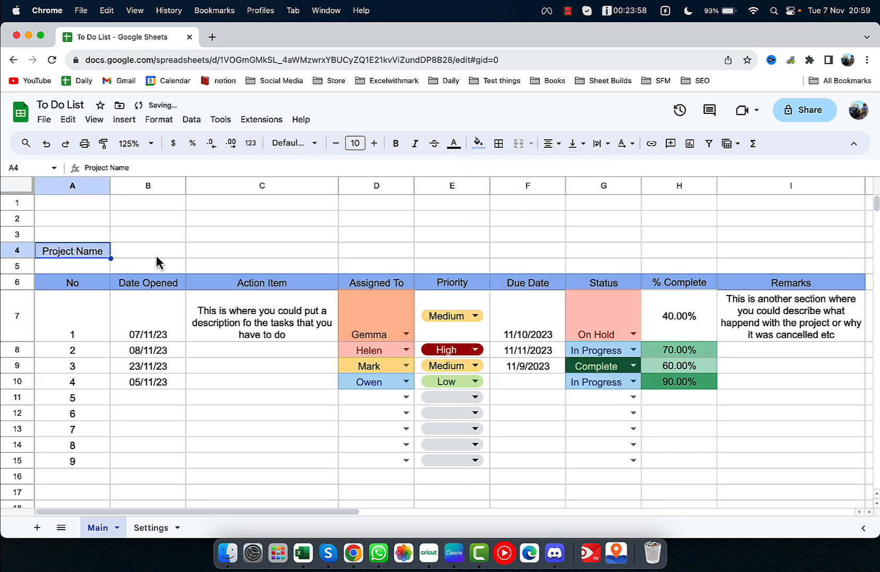
- Merge B4:F4 into one field beside the Project Name label and apply borders around it
left_click_drag(155, 257, 499, 257)
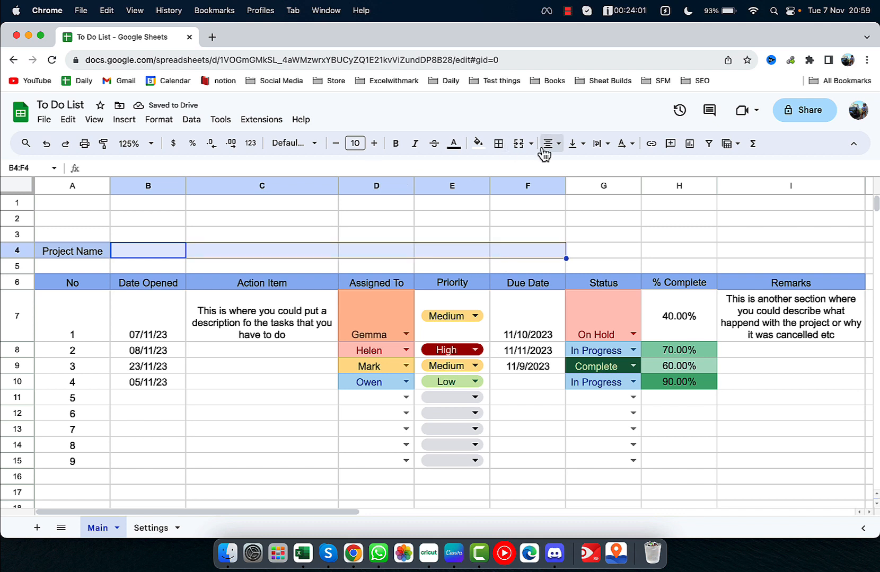
left_click(519, 143)
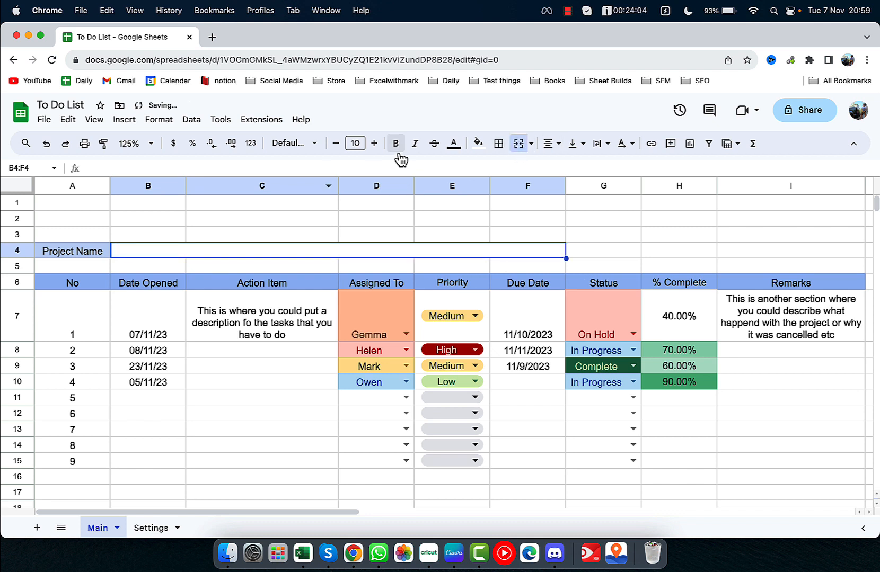
left_click(499, 144)
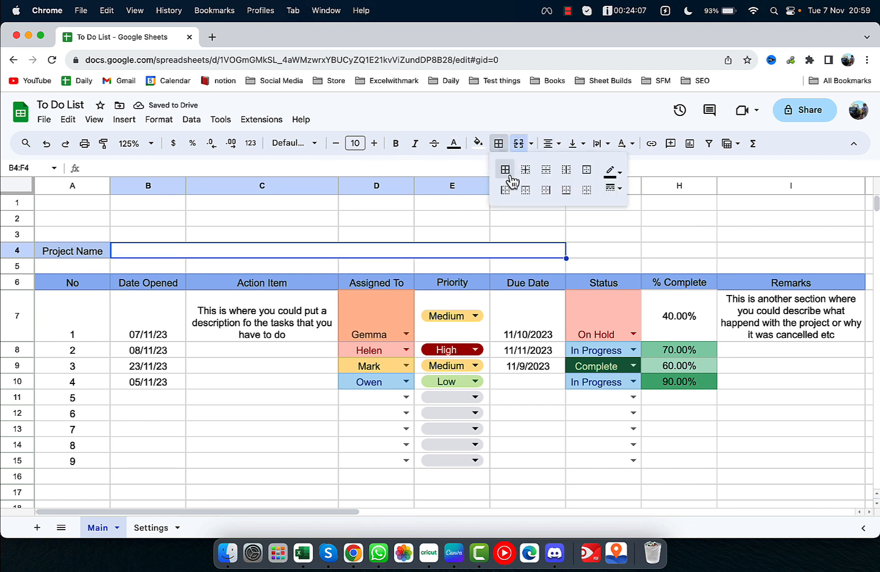
left_click(506, 172)
left_click(79, 251)
left_click(498, 144)
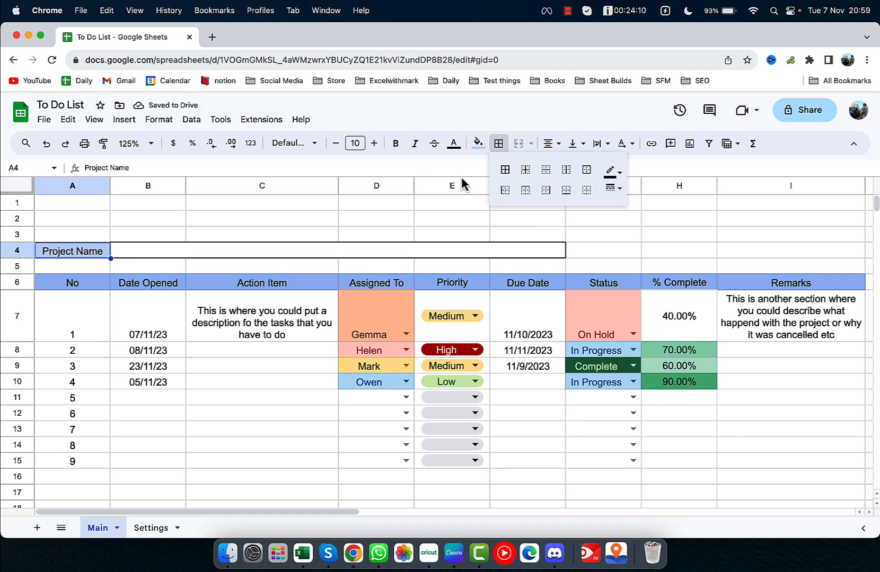
- Apply all borders to the whole task table in A6:I15
left_click_drag(101, 284, 792, 468)
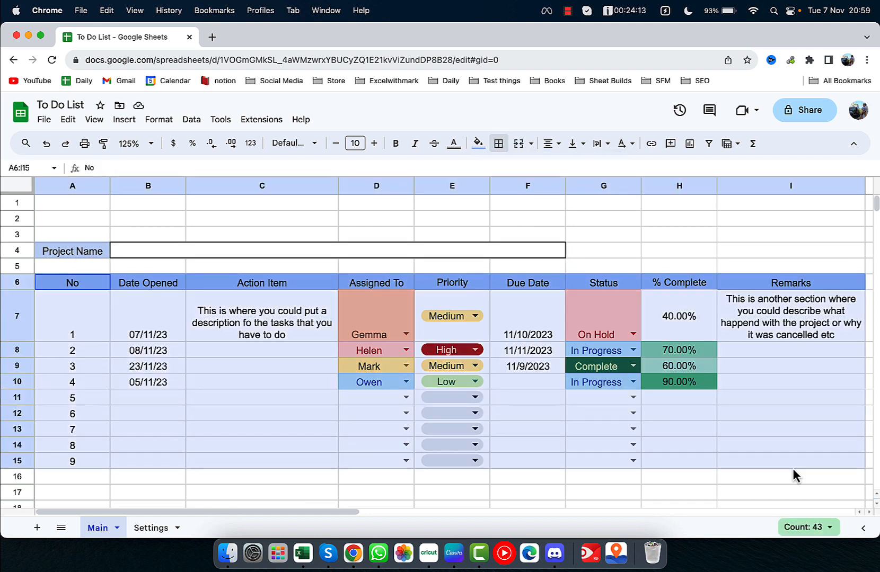
left_click(499, 143)
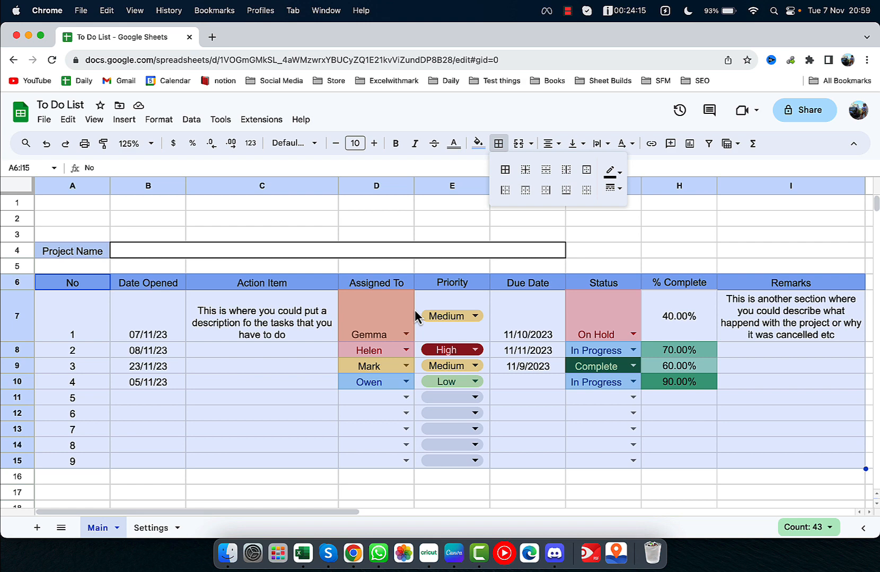
left_click(506, 171)
left_click(284, 387)
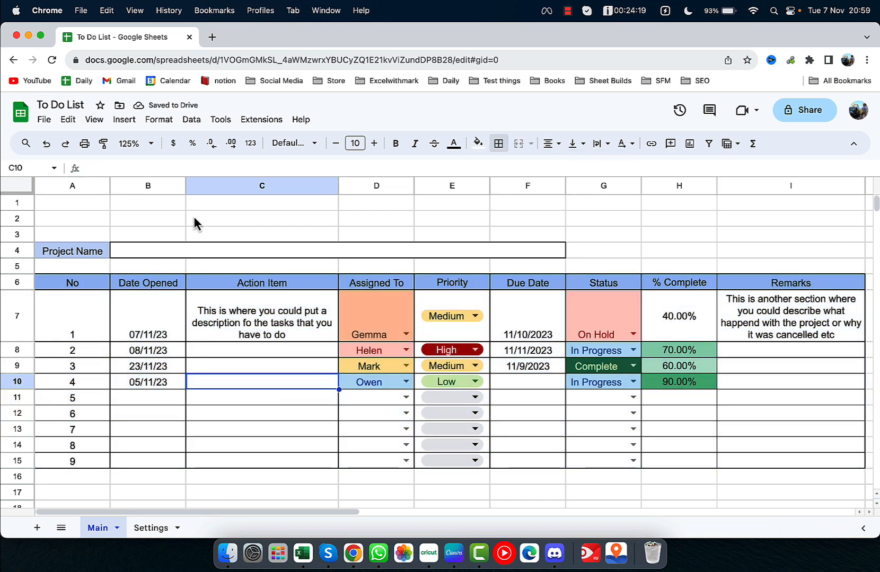
- Merge C1:G2 into one title cell and fill it with light blue
left_click_drag(282, 204, 621, 220)
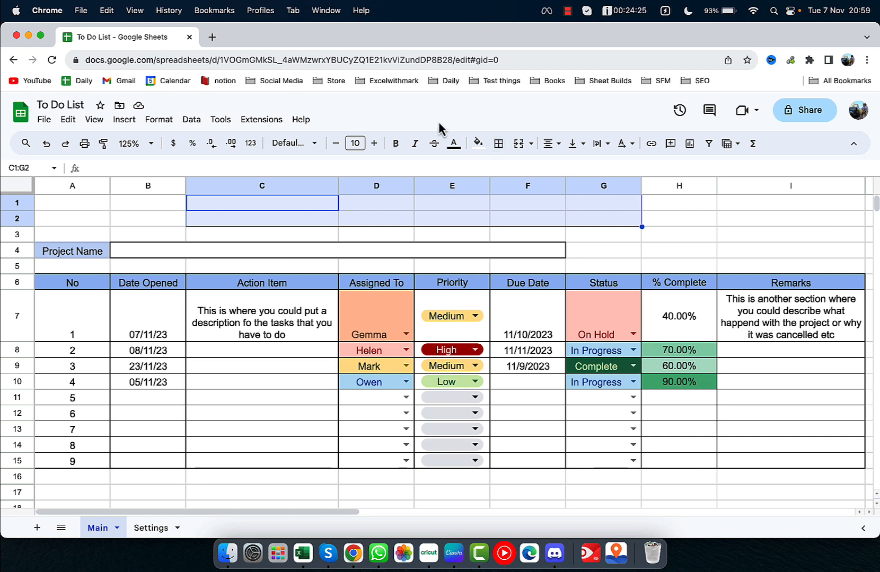
left_click(518, 144)
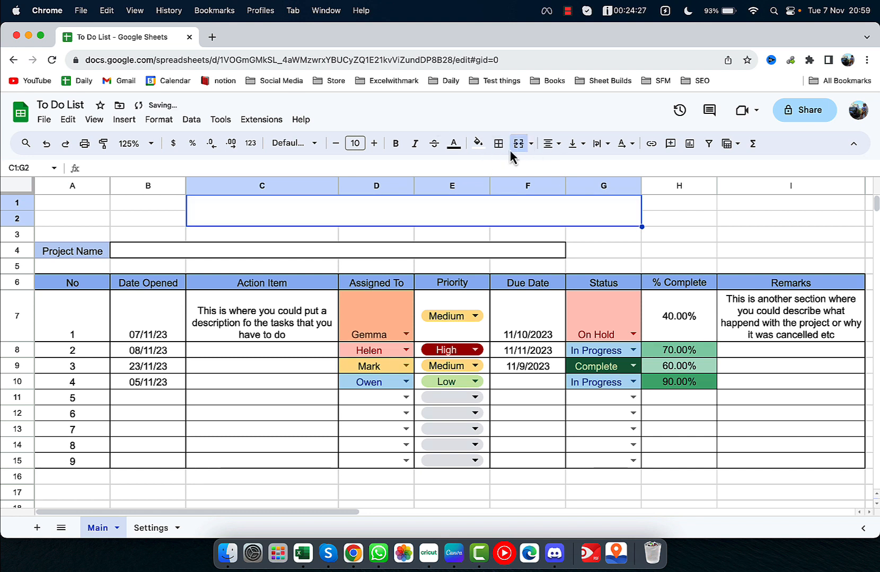
left_click(479, 146)
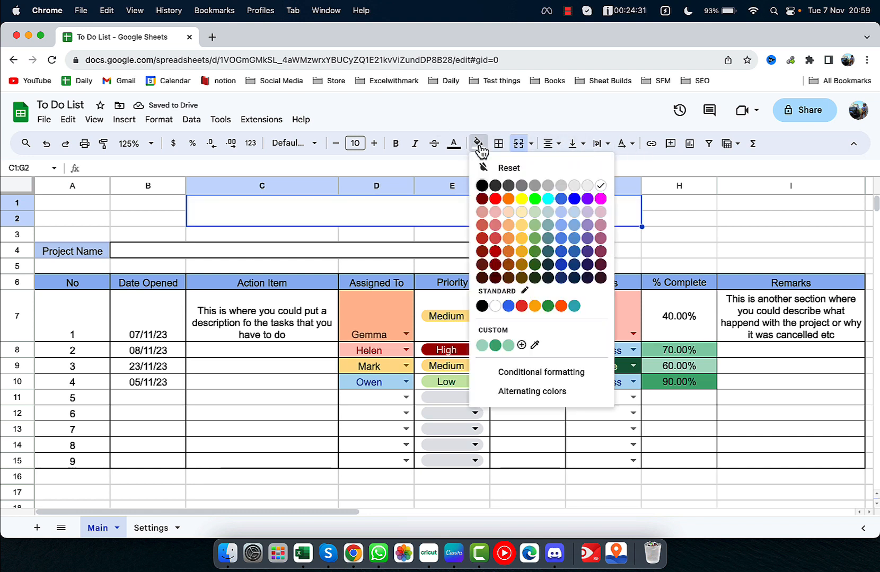
left_click(560, 212)
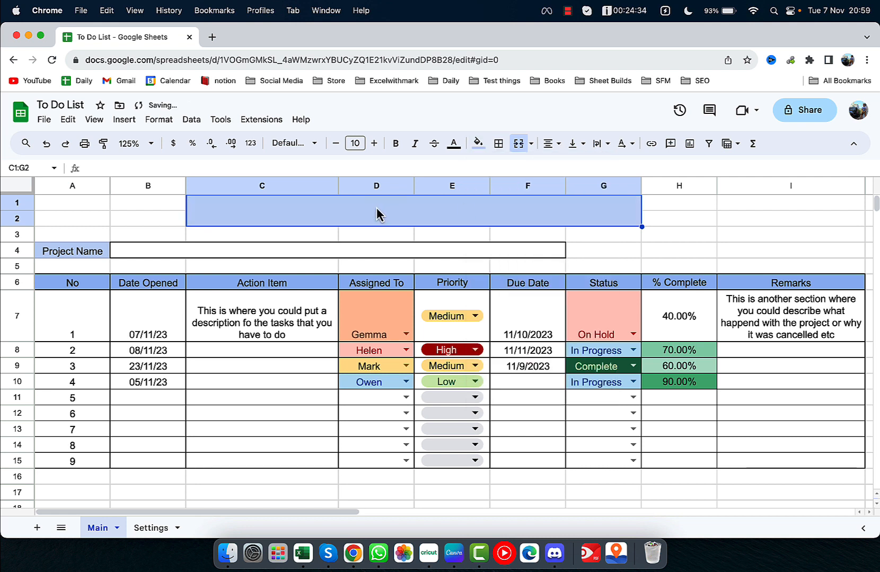
- Enter "Project To Do Template" as the title in the merged cell C1:G2
double_click(376, 208)
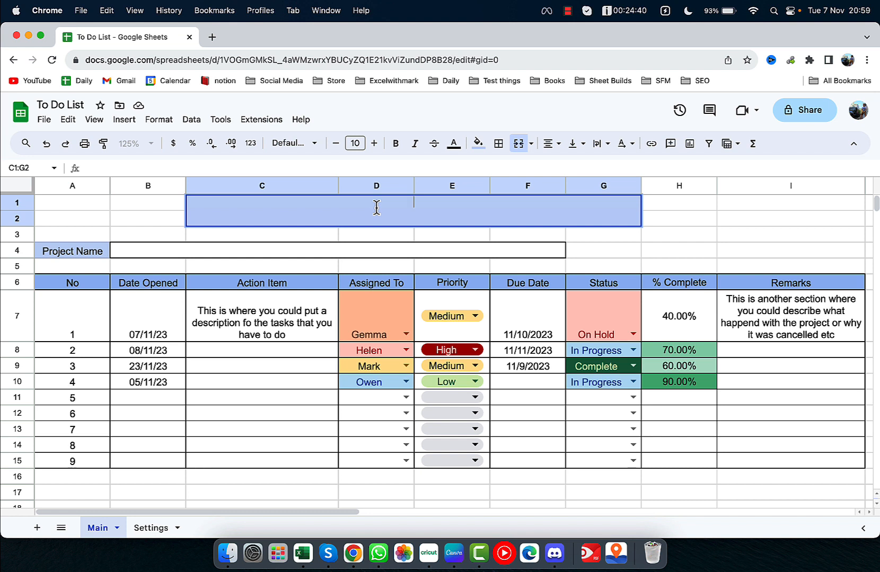
type("Project ")
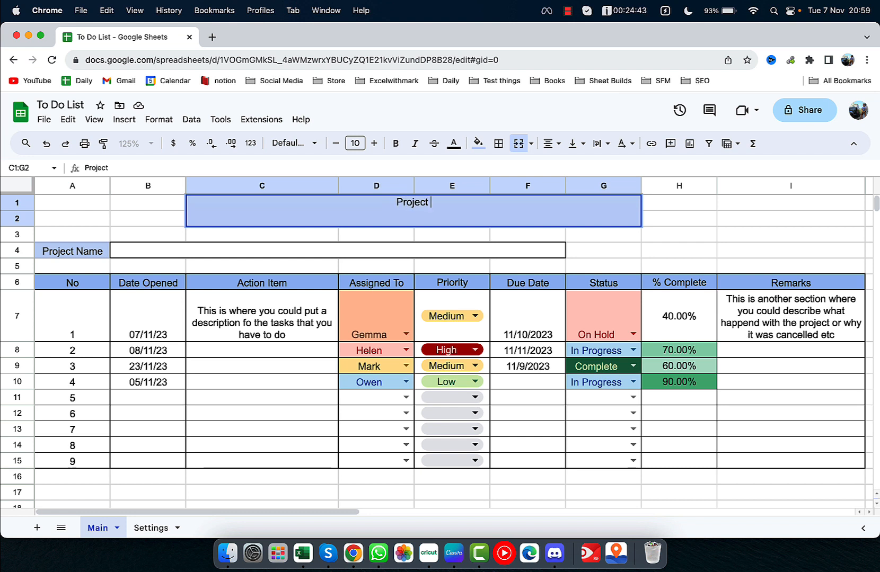
type("To Do")
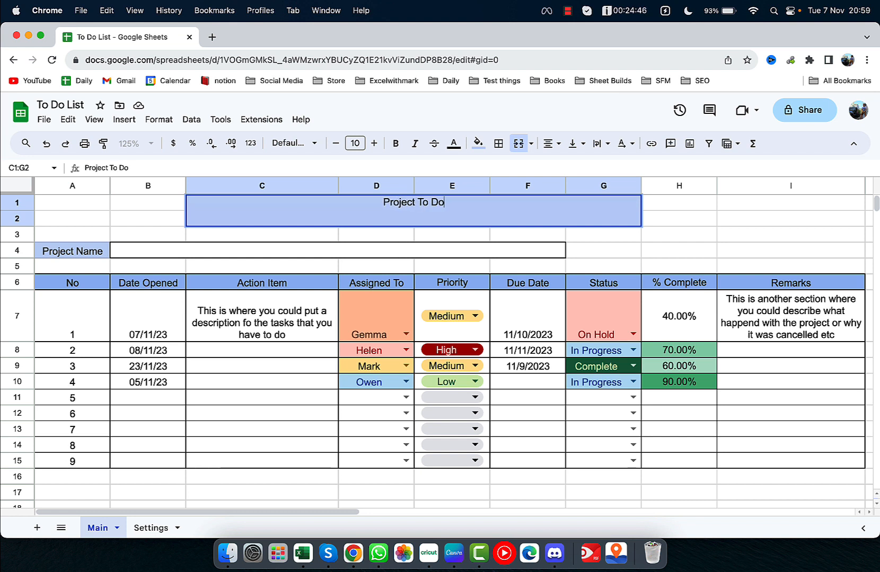
type(" Template")
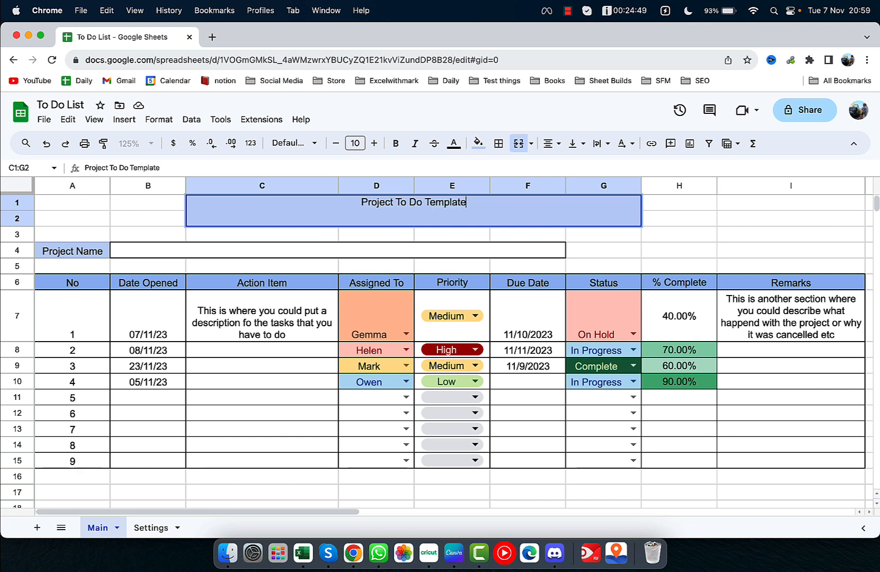
- Make the "Project To Do Template" title bold and raise its font size above 16
key("super+a")
left_click(396, 145)
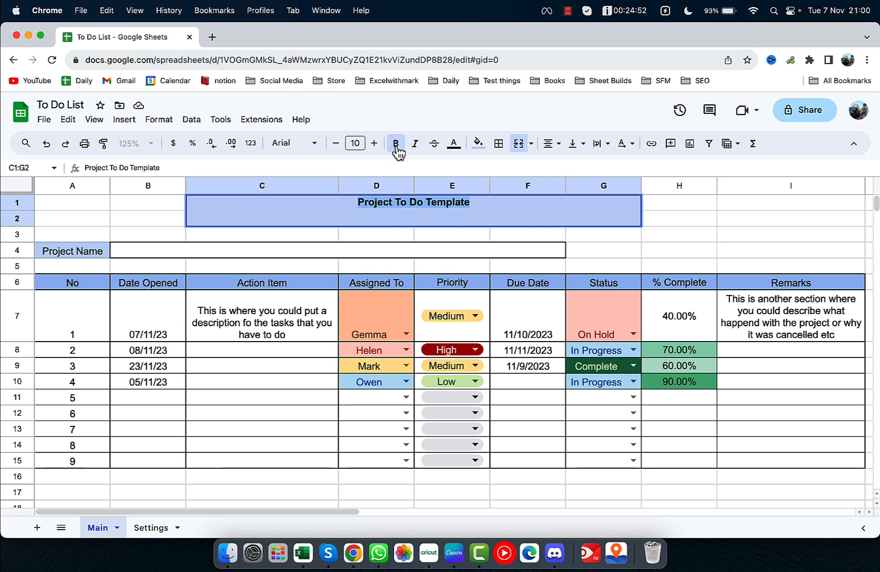
left_click(374, 144)
left_click(374, 144)
left_click(375, 144)
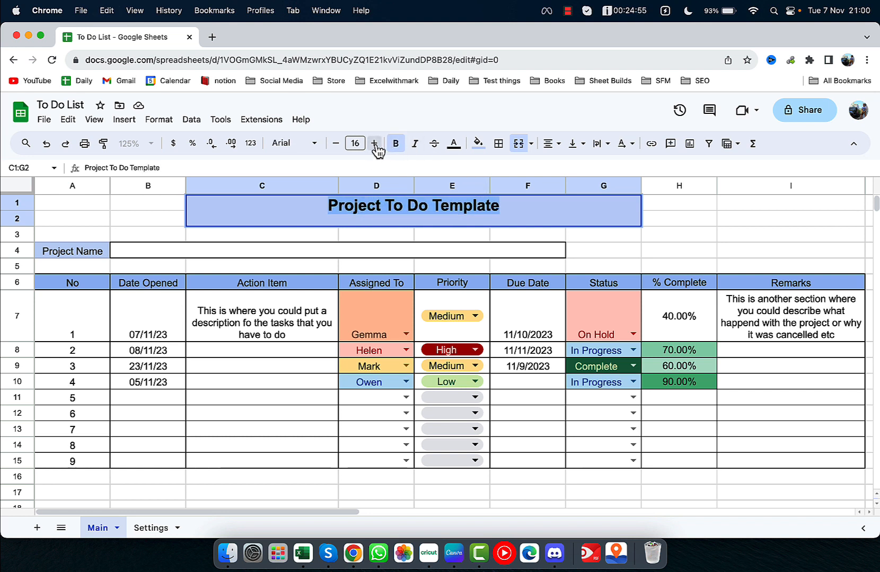
left_click(374, 144)
left_click(374, 143)
left_click(699, 184)
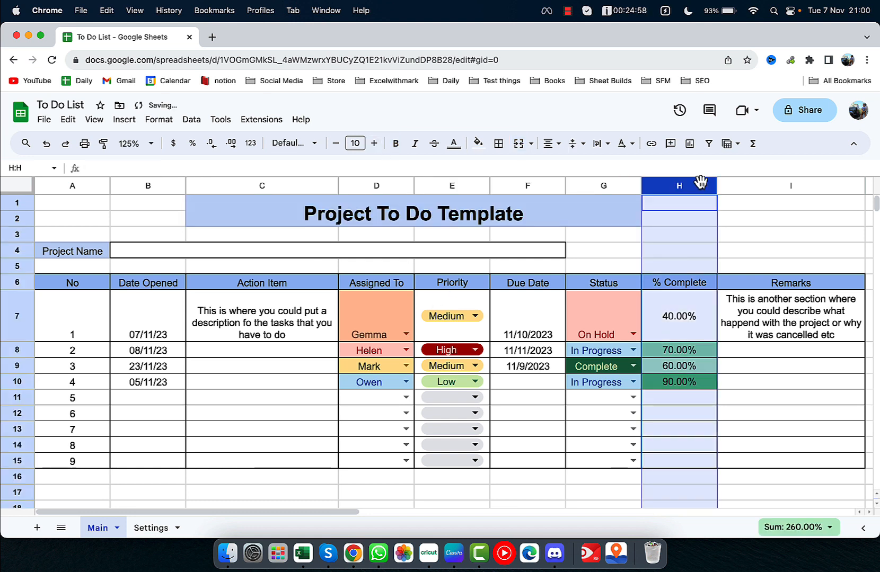
left_click(690, 236)
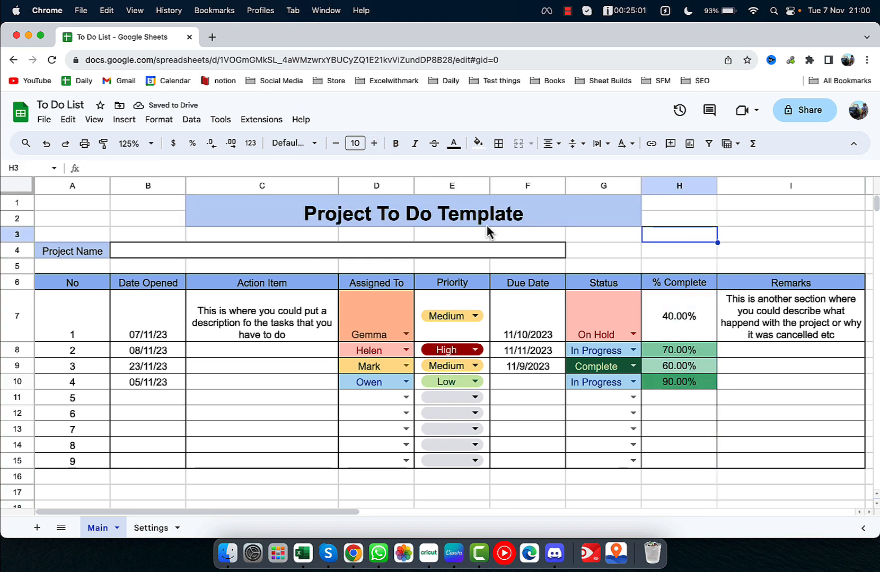